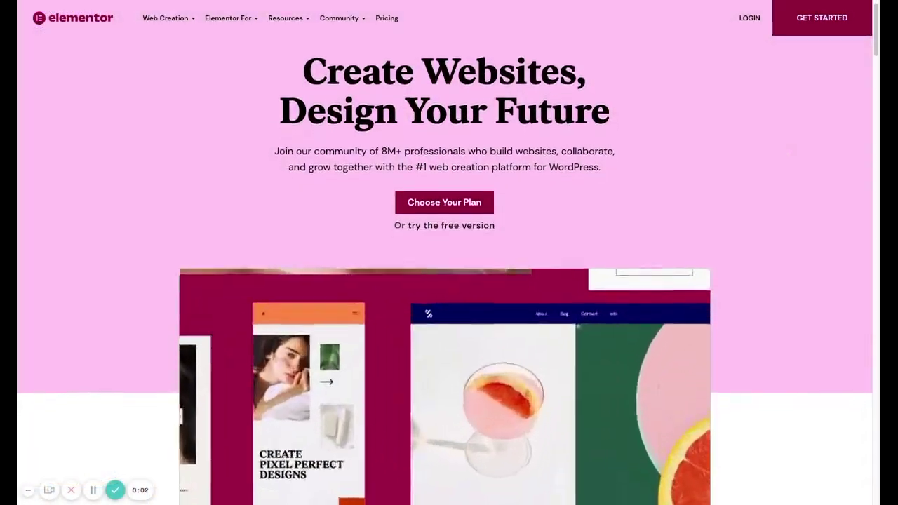
Step: Scroll down the elementor.com homepage past the editor demo, template showcase and feature cards
{"action": "scroll", "coordinate": [449, 281], "scroll_direction": "down", "scroll_amount": 3}
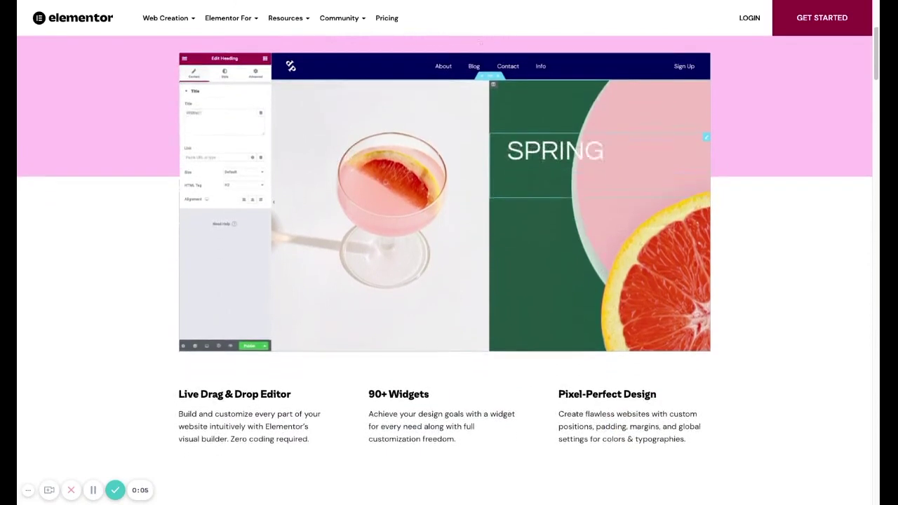
{"action": "scroll", "coordinate": [449, 281], "scroll_direction": "down", "scroll_amount": 2}
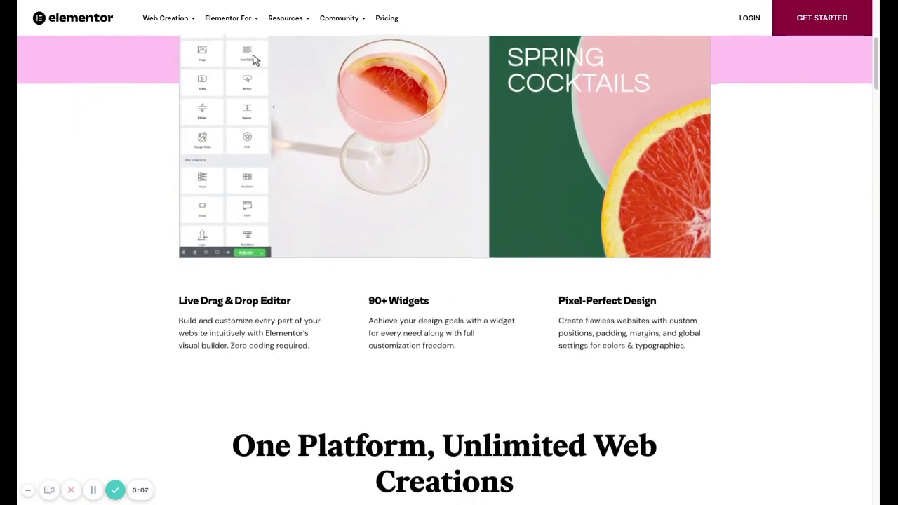
{"action": "scroll", "coordinate": [786, 166], "scroll_direction": "down", "scroll_amount": 5}
{"action": "scroll", "coordinate": [786, 166], "scroll_direction": "down", "scroll_amount": 3}
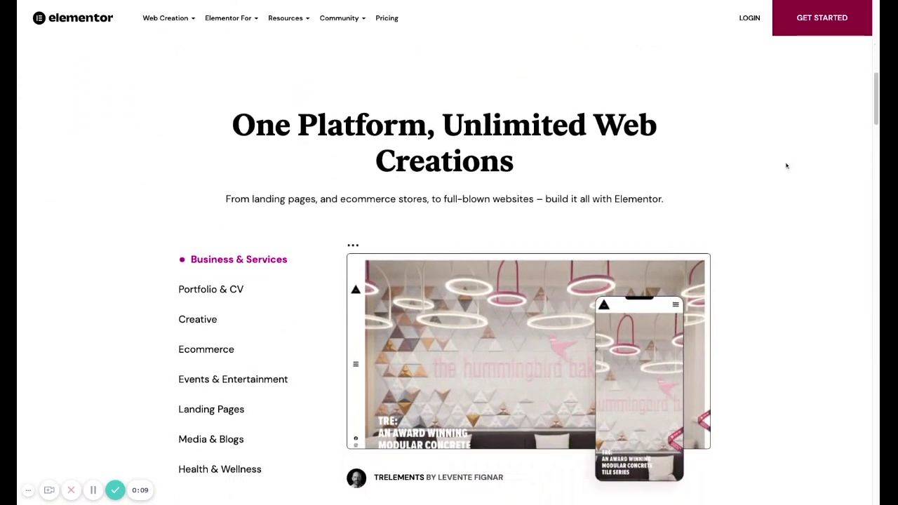
{"action": "scroll", "coordinate": [501, 272], "scroll_direction": "down", "scroll_amount": 3}
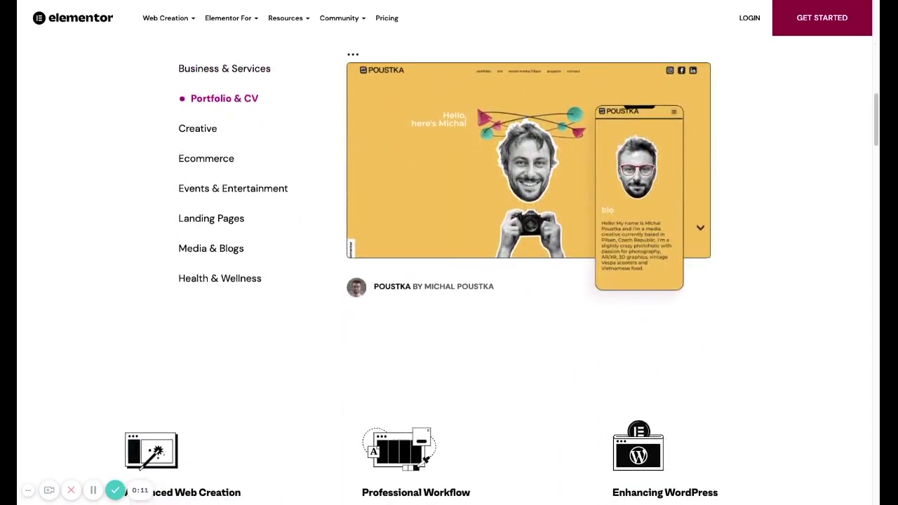
{"action": "scroll", "coordinate": [449, 281], "scroll_direction": "down", "scroll_amount": 4}
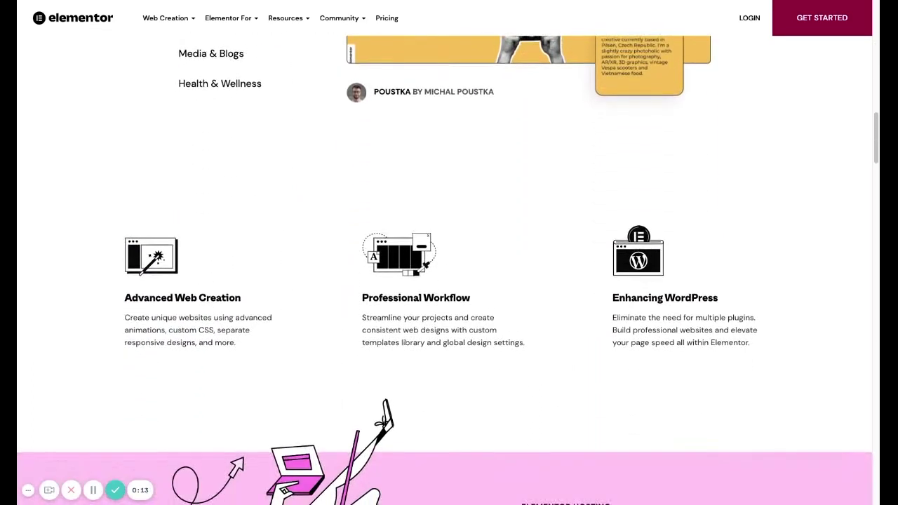
{"action": "scroll", "coordinate": [449, 281], "scroll_direction": "down", "scroll_amount": 6}
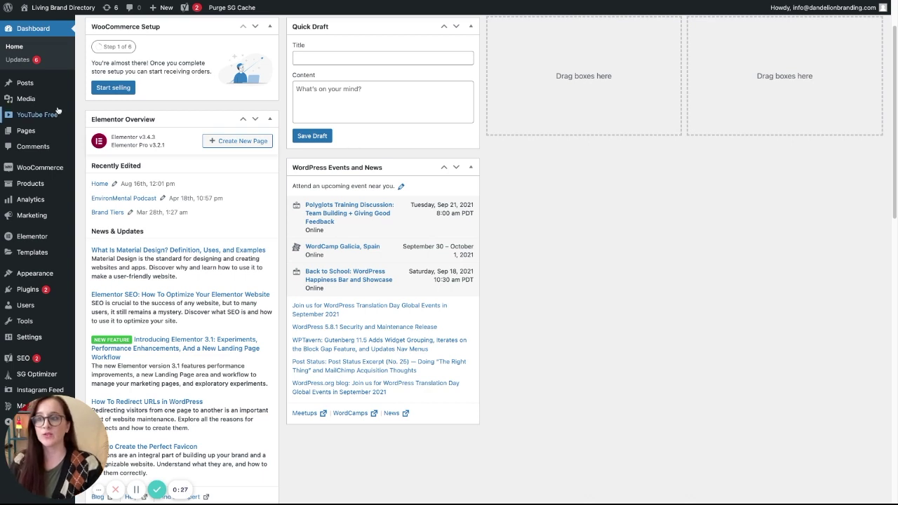
Step: Go to Pages and launch the Testing page in the Elementor editor
{"action": "left_click", "coordinate": [26, 131]}
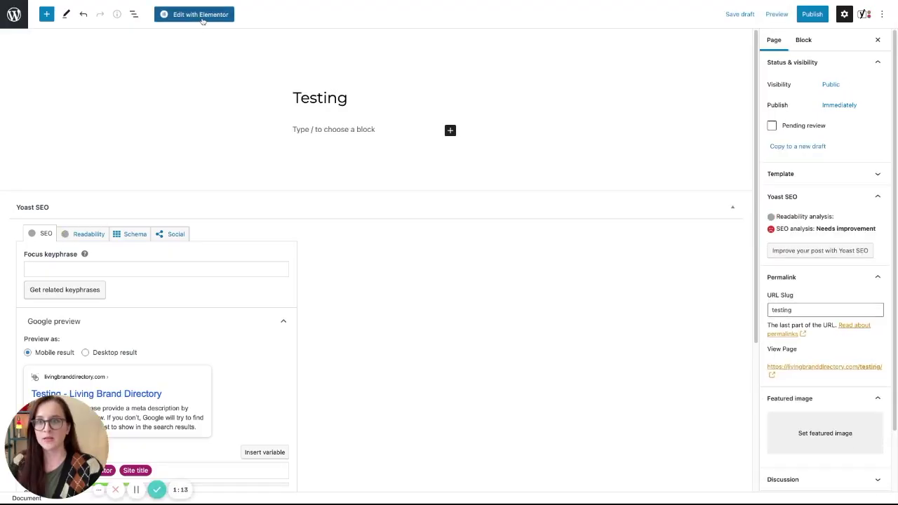
{"action": "left_click", "coordinate": [201, 19]}
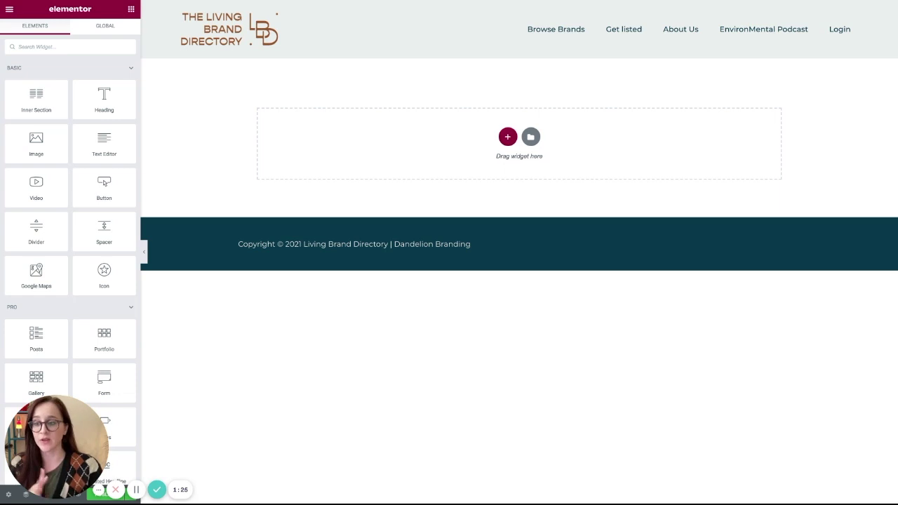
Step: Drag within the Elementor panel to bring up the editor's main menu
{"action": "left_click_drag", "start_coordinate": [67, 410], "coordinate": [231, 411]}
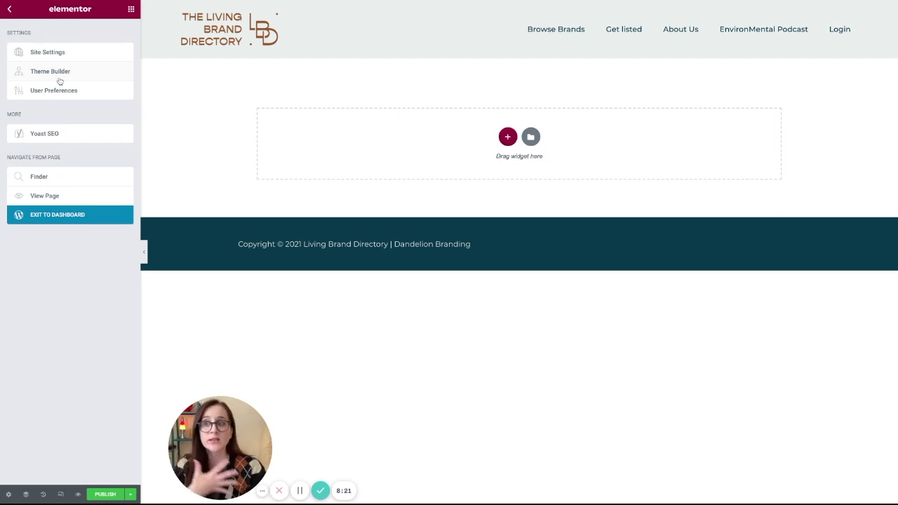
Step: Go back from the editor menu to the Elements widget panel
{"action": "left_click", "coordinate": [10, 8]}
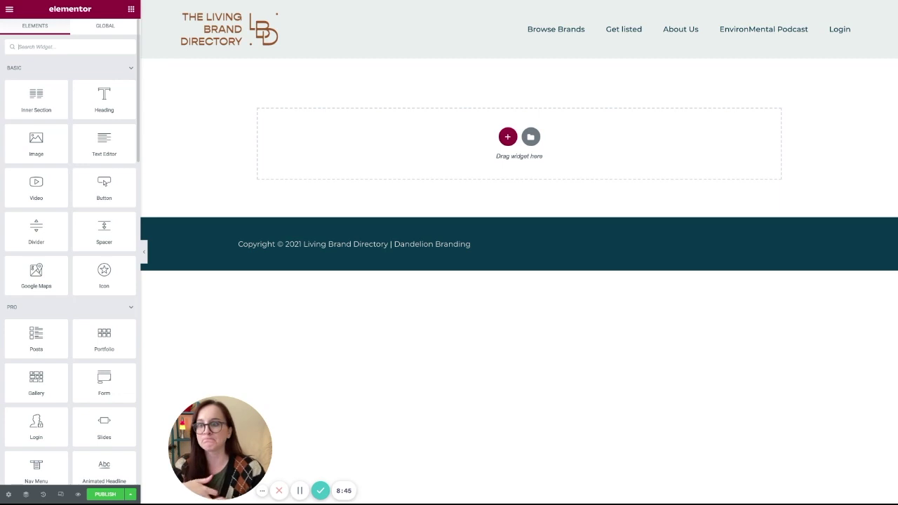
{"action": "scroll", "coordinate": [70, 267], "scroll_direction": "down", "scroll_amount": 1}
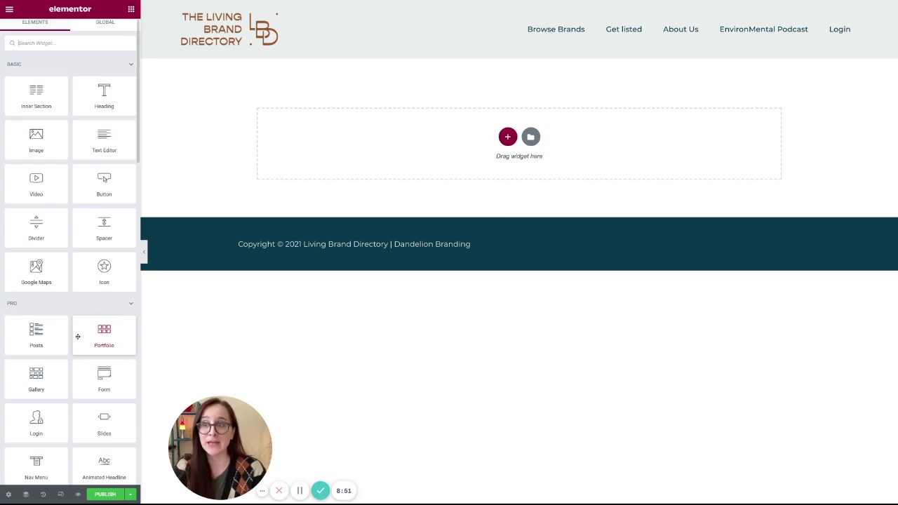
{"action": "scroll", "coordinate": [53, 340], "scroll_direction": "up", "scroll_amount": 1}
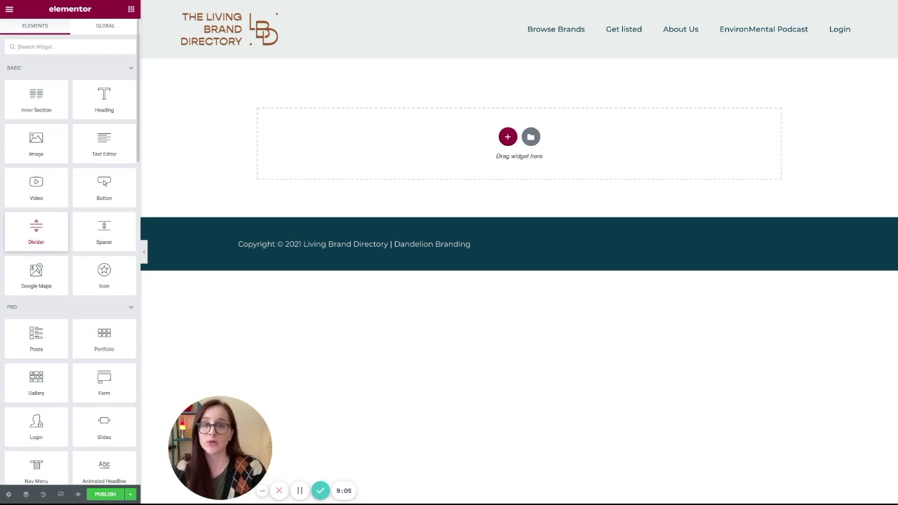
{"action": "scroll", "coordinate": [51, 247], "scroll_direction": "down", "scroll_amount": 3}
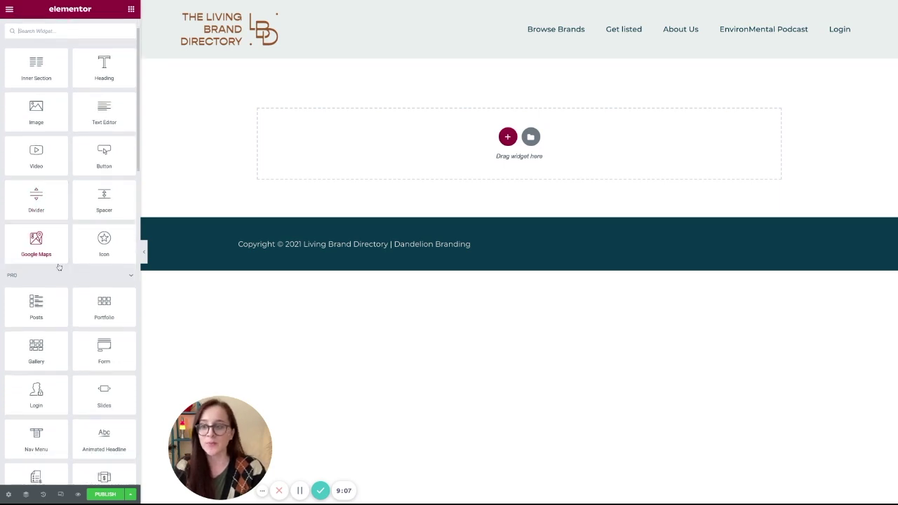
{"action": "scroll", "coordinate": [59, 266], "scroll_direction": "down", "scroll_amount": 2}
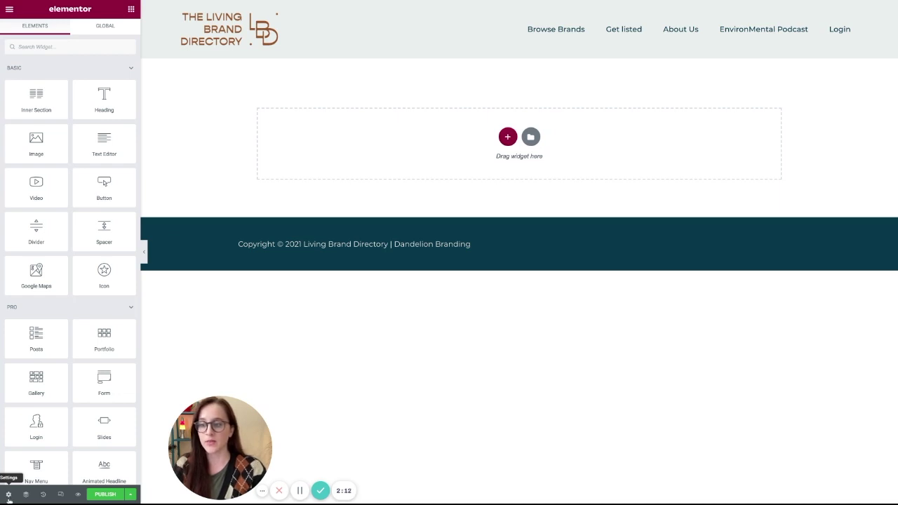
Step: Open the Testing page's Page Settings showing title Testing, status Draft and Default layout
{"action": "left_click", "coordinate": [9, 496]}
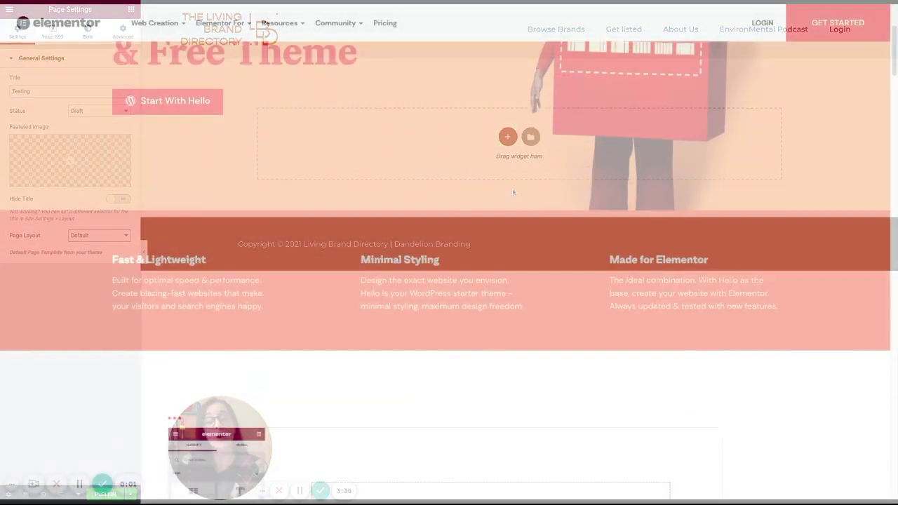
{"action": "scroll", "coordinate": [512, 198], "scroll_direction": "down", "scroll_amount": 5}
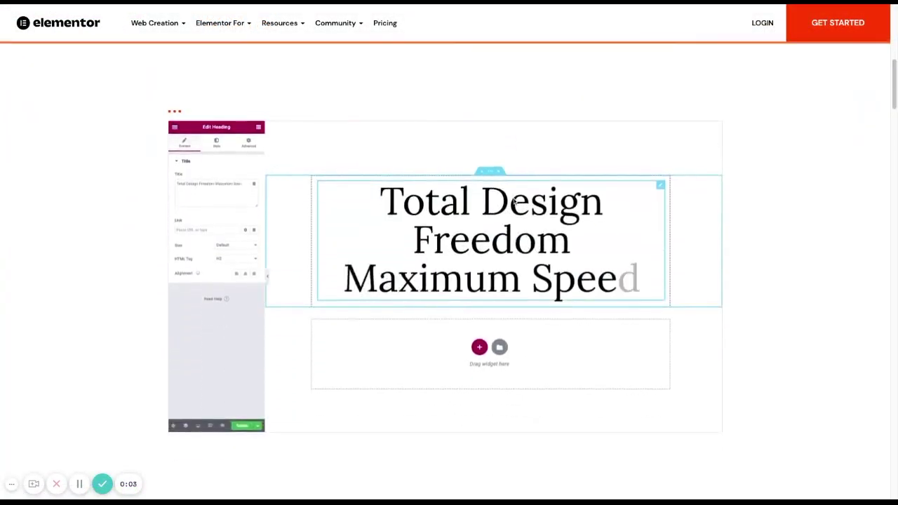
{"action": "scroll", "coordinate": [514, 201], "scroll_direction": "down", "scroll_amount": 5}
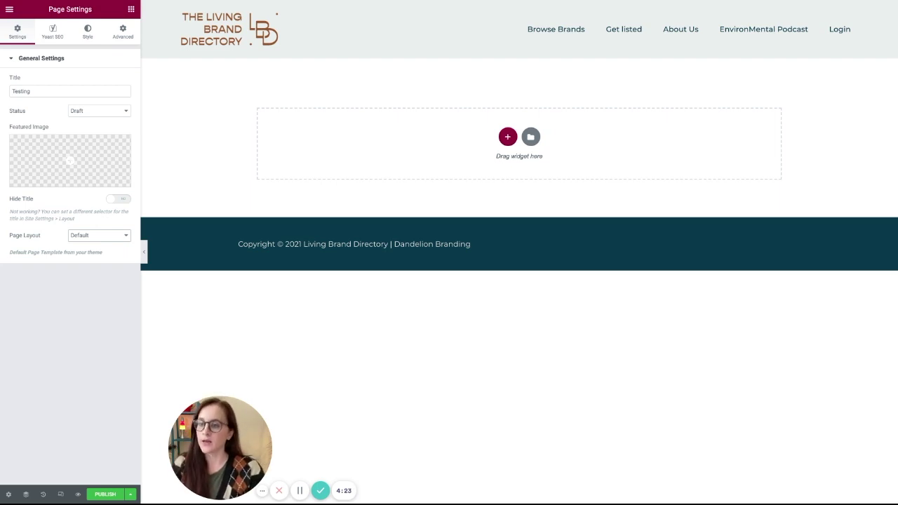
Step: Try the Elementor Canvas layout, then set the Testing page layout to Theme
{"action": "left_click", "coordinate": [107, 256]}
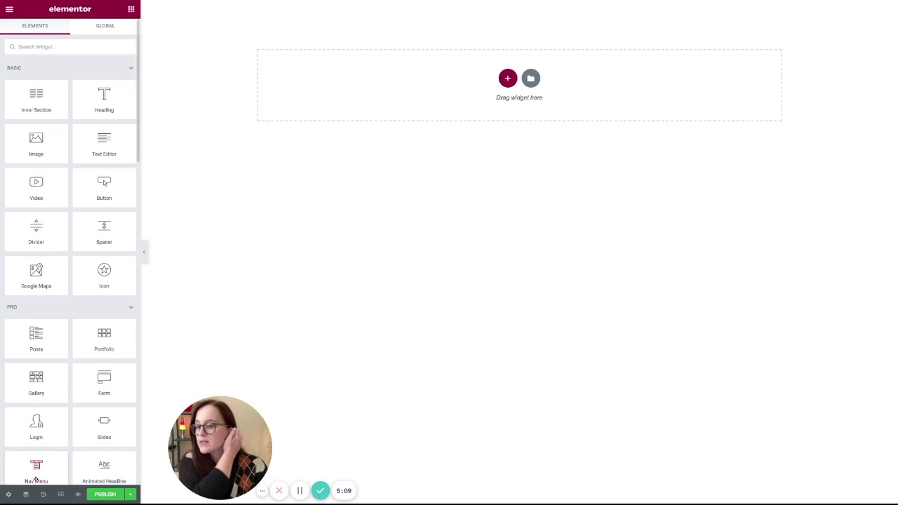
{"action": "left_click", "coordinate": [8, 495]}
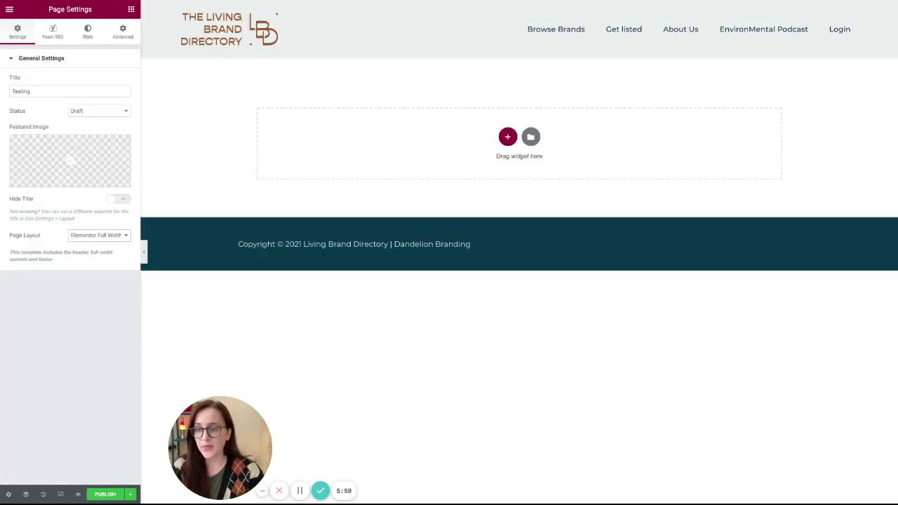
{"action": "left_click", "coordinate": [110, 236]}
{"action": "left_click", "coordinate": [120, 250]}
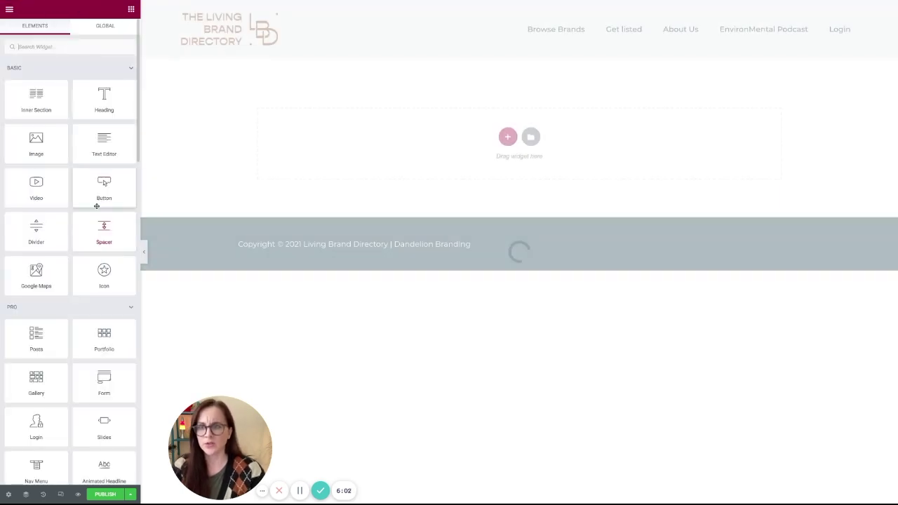
Step: Reopen Page Settings and set the Testing page layout back to Default
{"action": "left_click", "coordinate": [9, 494]}
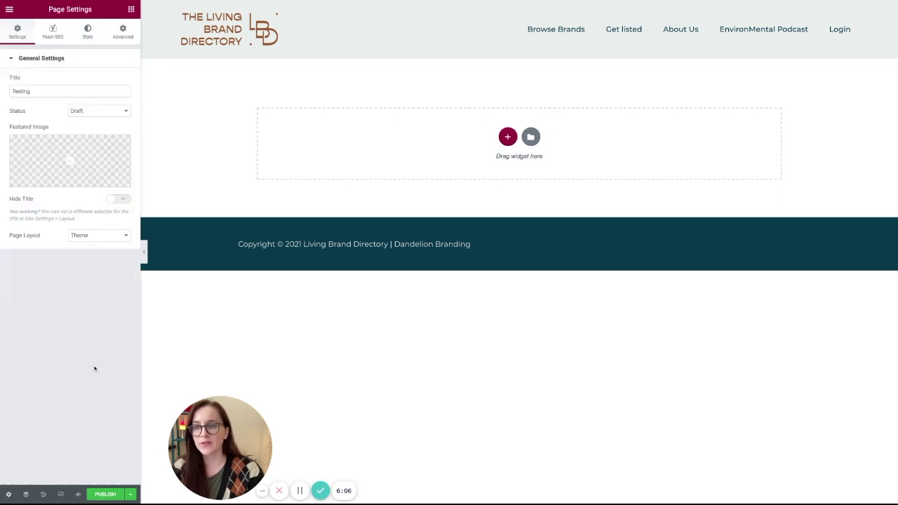
{"action": "left_click", "coordinate": [107, 240]}
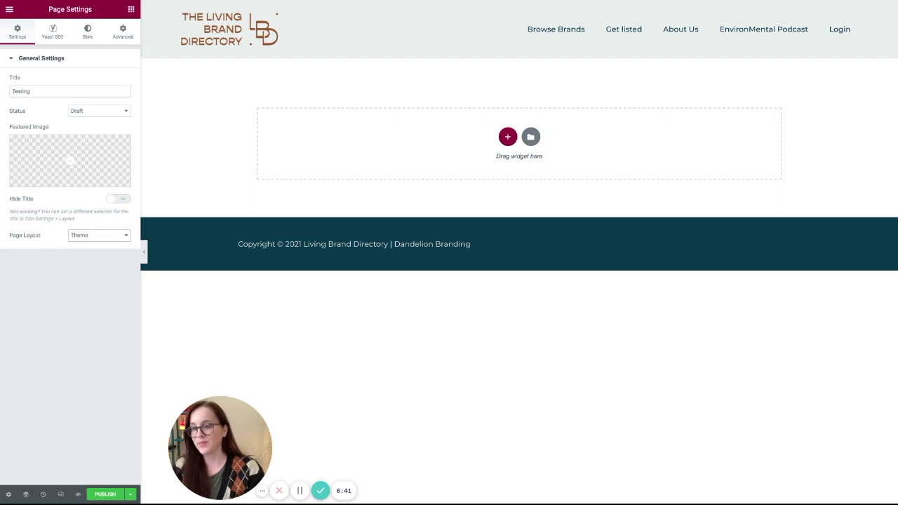
{"action": "left_click", "coordinate": [99, 248]}
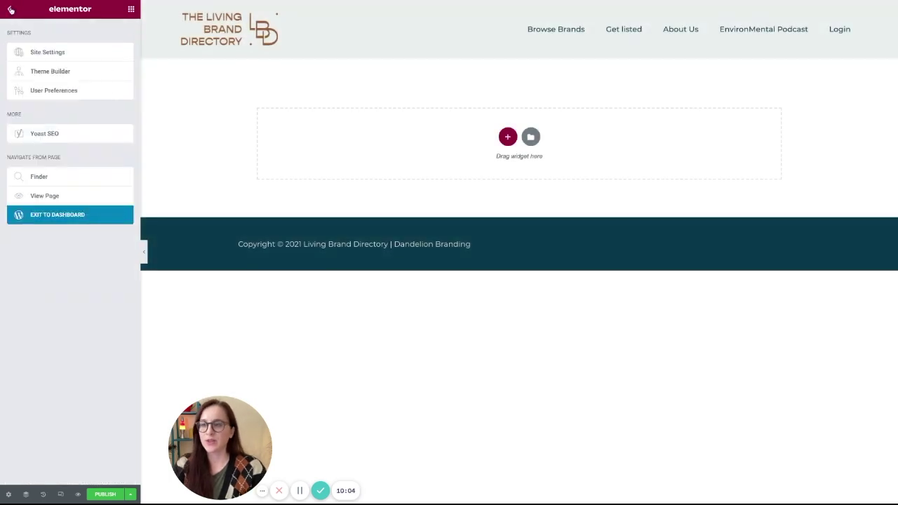
Step: Open Site Settings > Global Colors from the editor's main menu
{"action": "left_click", "coordinate": [11, 10]}
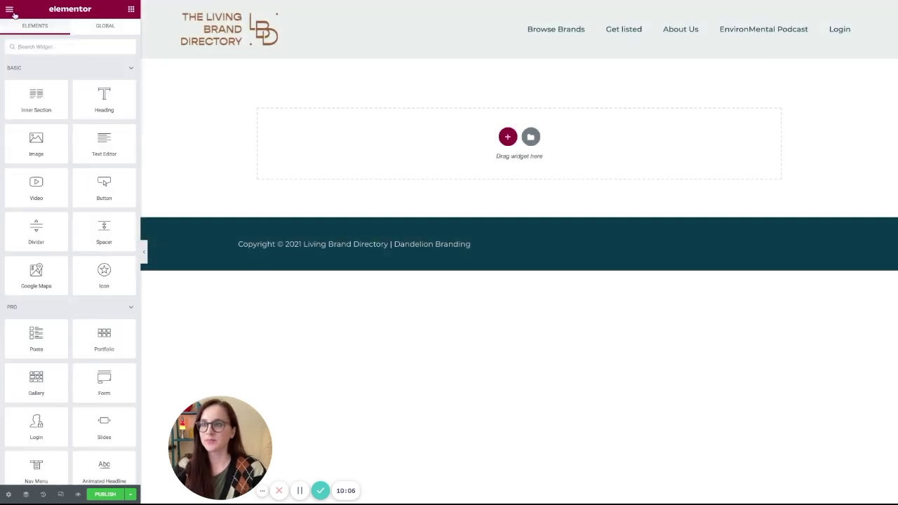
{"action": "left_click", "coordinate": [11, 9]}
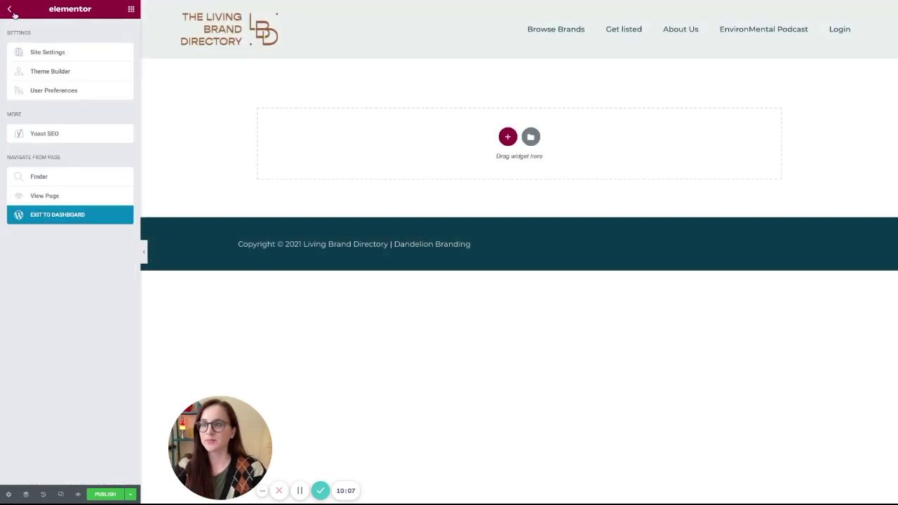
{"action": "left_click", "coordinate": [56, 54]}
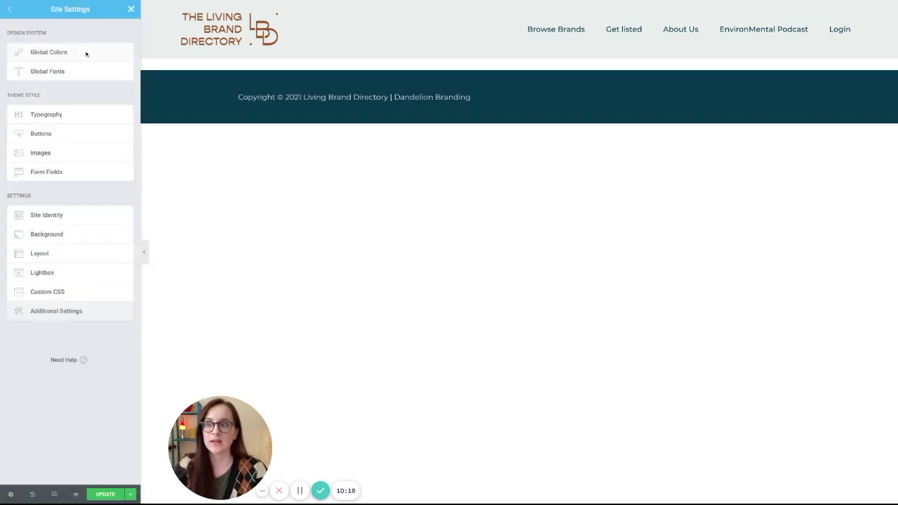
{"action": "left_click", "coordinate": [50, 56]}
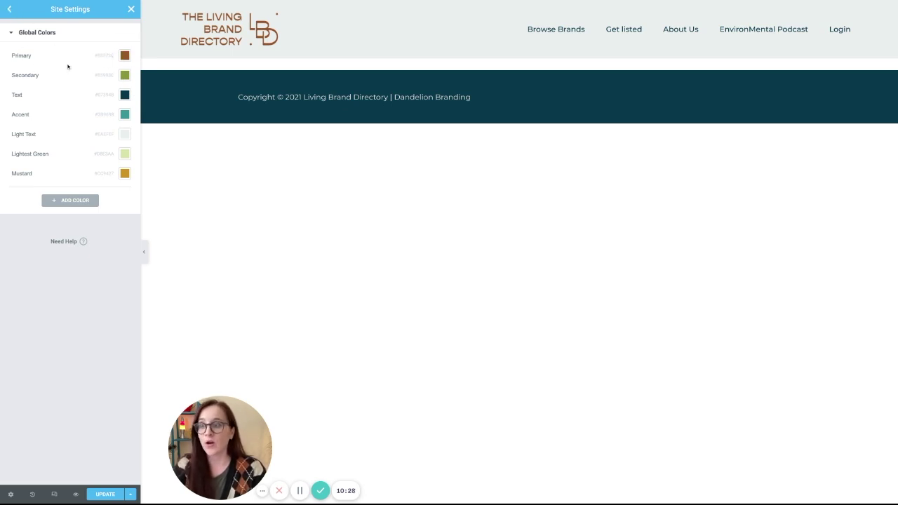
Step: Add a New Item #4 global colour, then delete it, leaving seven colours
{"action": "left_click", "coordinate": [80, 201]}
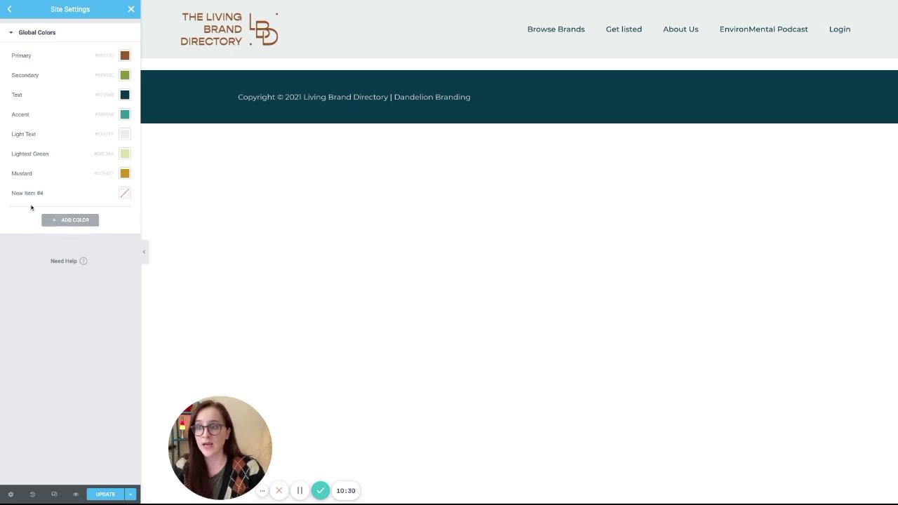
{"action": "left_click", "coordinate": [125, 194]}
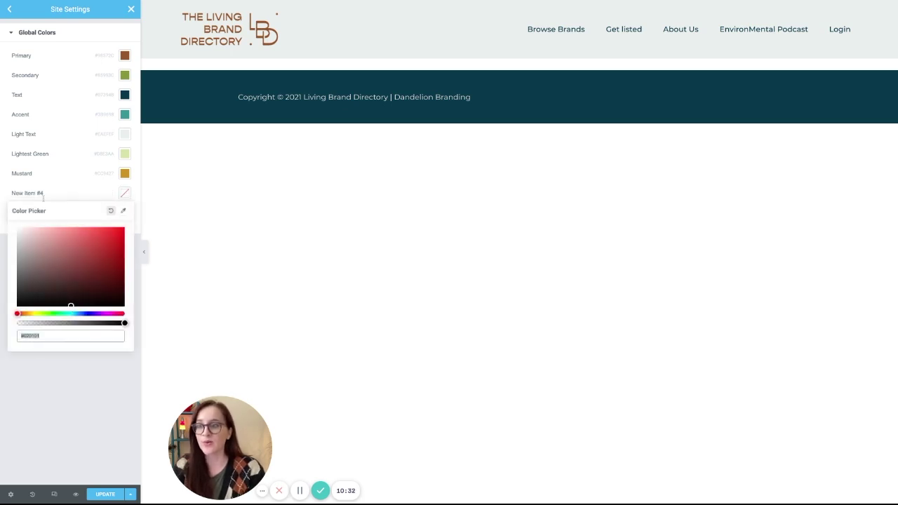
{"action": "left_click", "coordinate": [97, 195]}
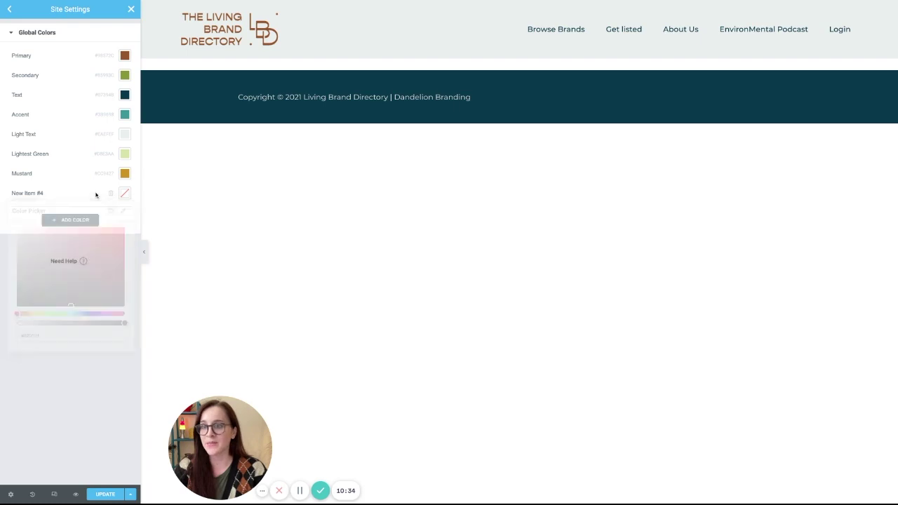
{"action": "left_click", "coordinate": [112, 194]}
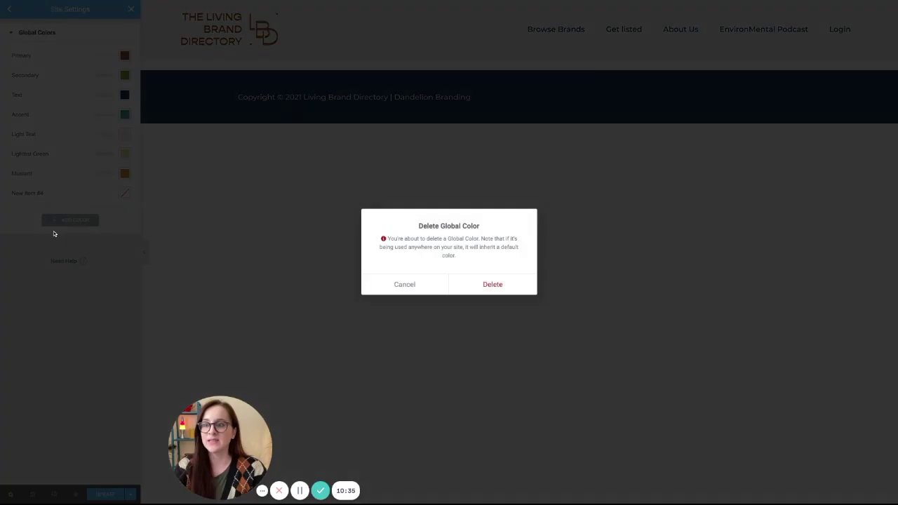
{"action": "left_click", "coordinate": [514, 288]}
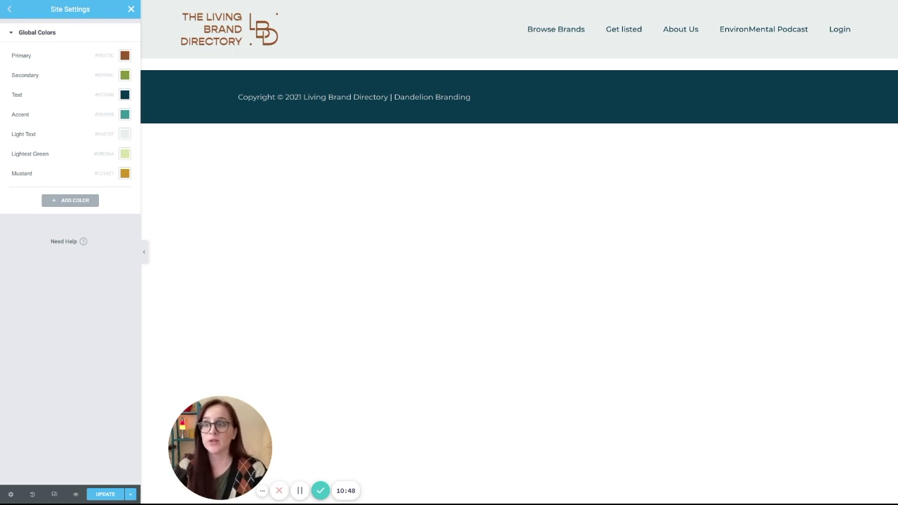
{"action": "left_click", "coordinate": [9, 9]}
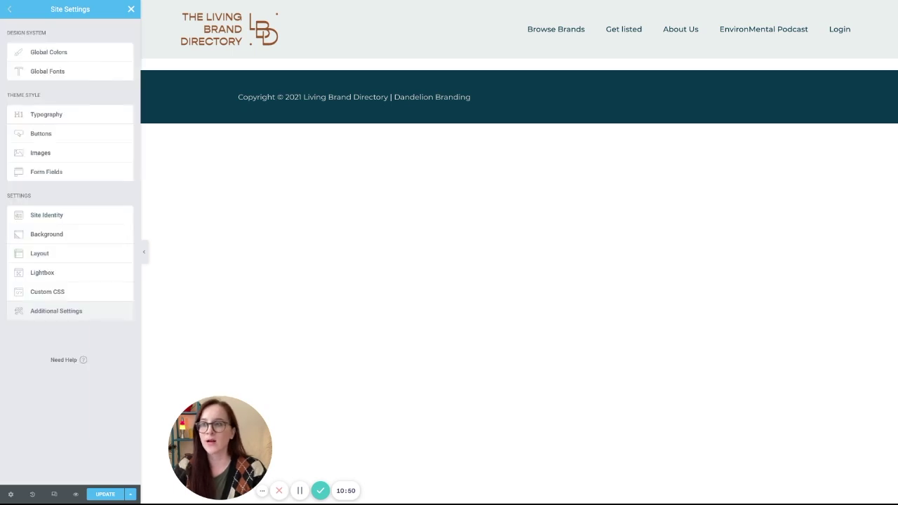
{"action": "left_click", "coordinate": [61, 73]}
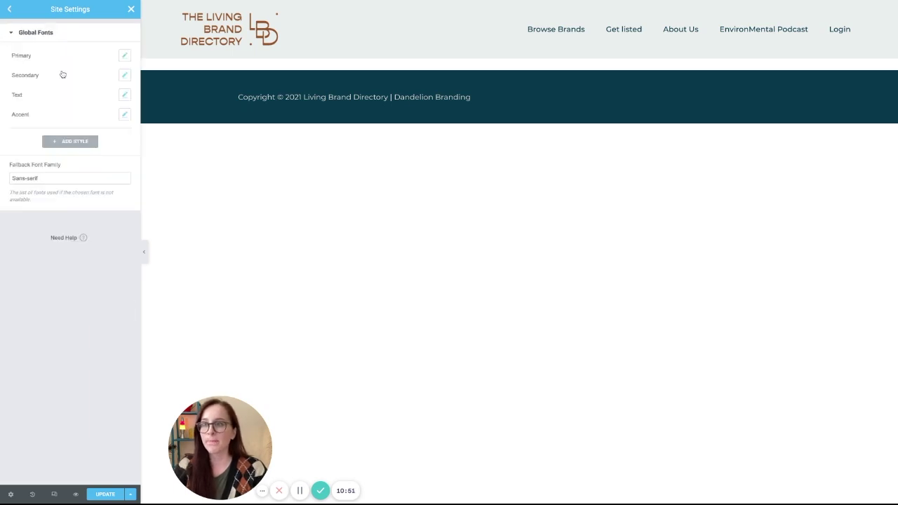
{"action": "left_click", "coordinate": [126, 56]}
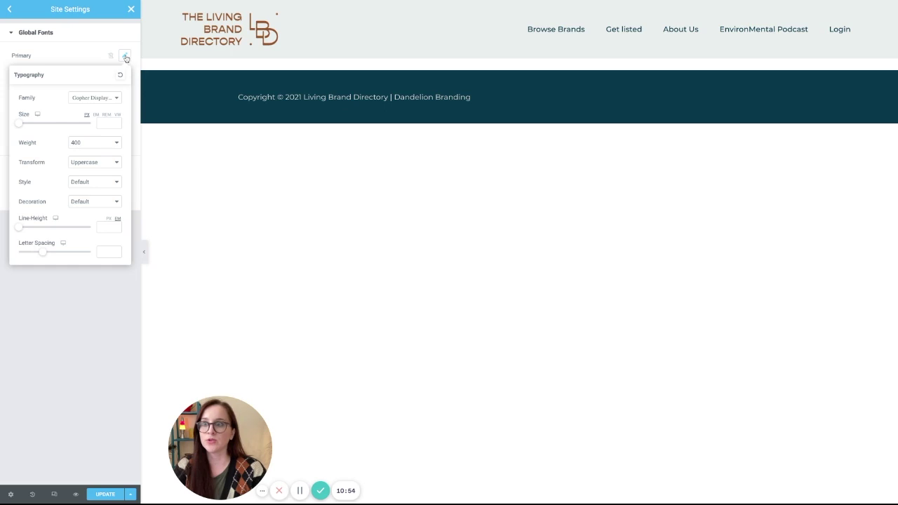
{"action": "left_click", "coordinate": [125, 57]}
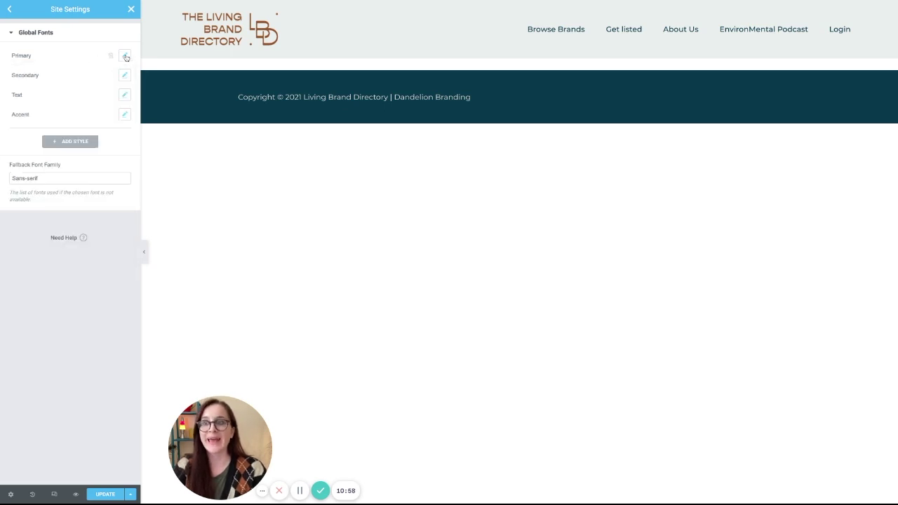
{"action": "left_click", "coordinate": [125, 78]}
{"action": "left_click", "coordinate": [125, 77]}
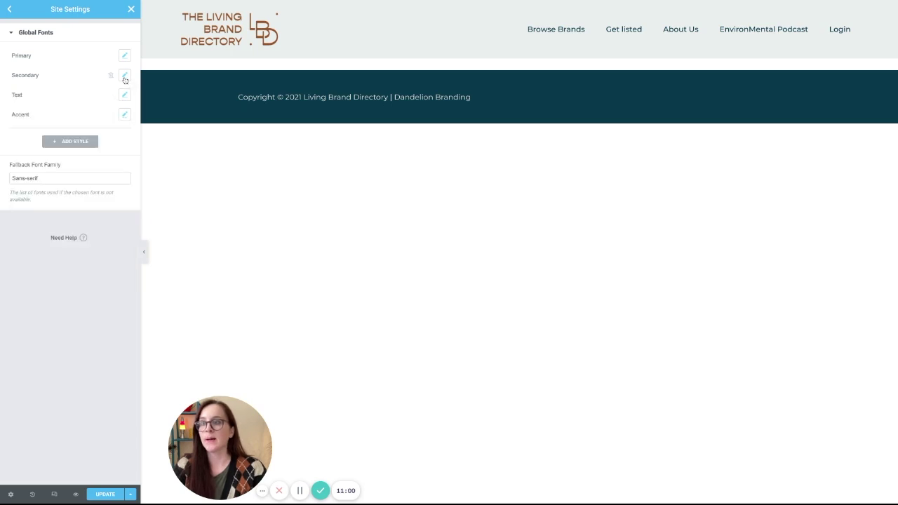
{"action": "left_click", "coordinate": [126, 95]}
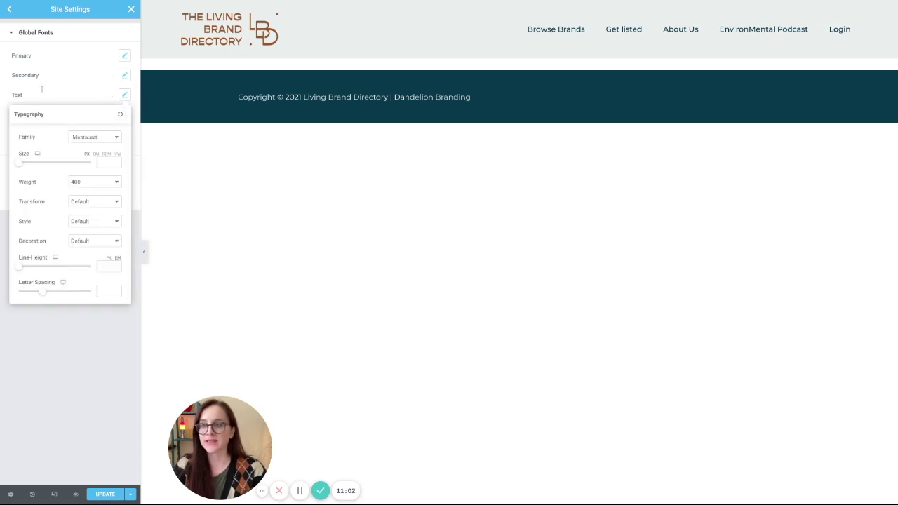
{"action": "left_click", "coordinate": [126, 96]}
{"action": "left_click", "coordinate": [126, 117]}
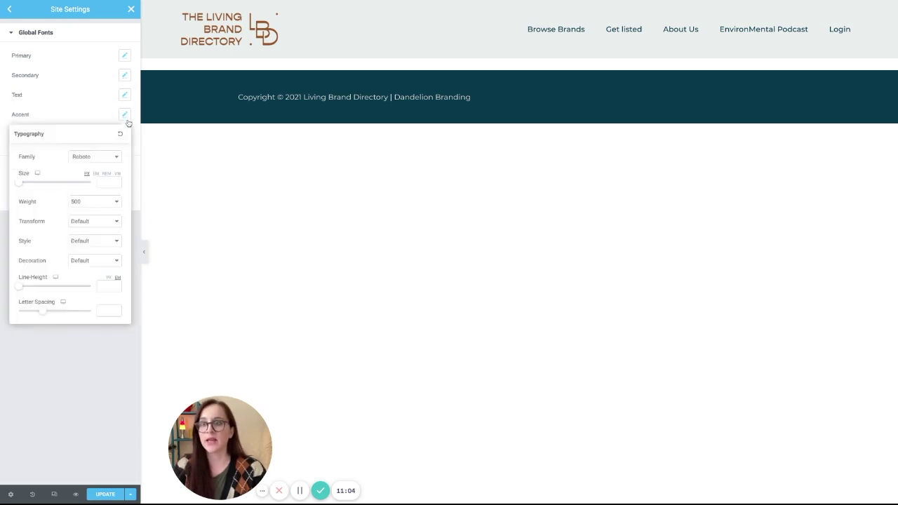
{"action": "left_click", "coordinate": [127, 116]}
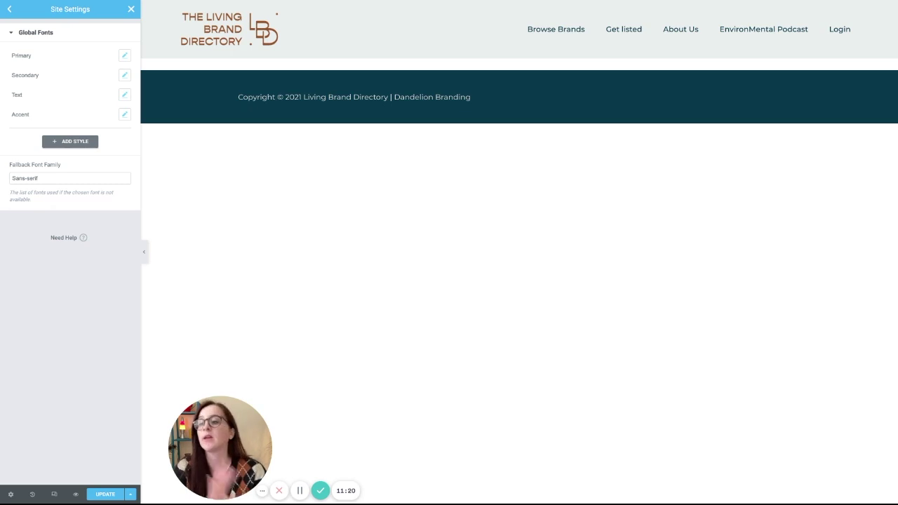
{"action": "left_click", "coordinate": [11, 13]}
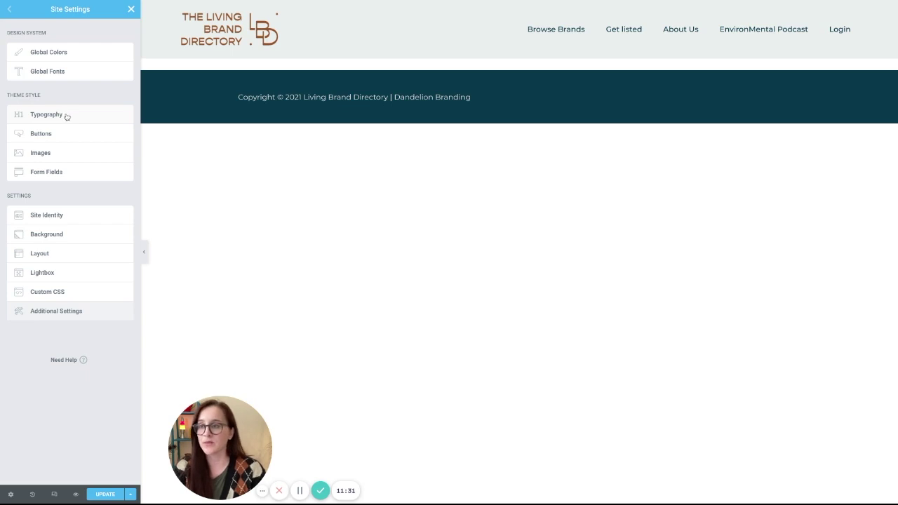
Step: Open Theme Style Typography and inspect the Body typography popover
{"action": "left_click", "coordinate": [64, 114]}
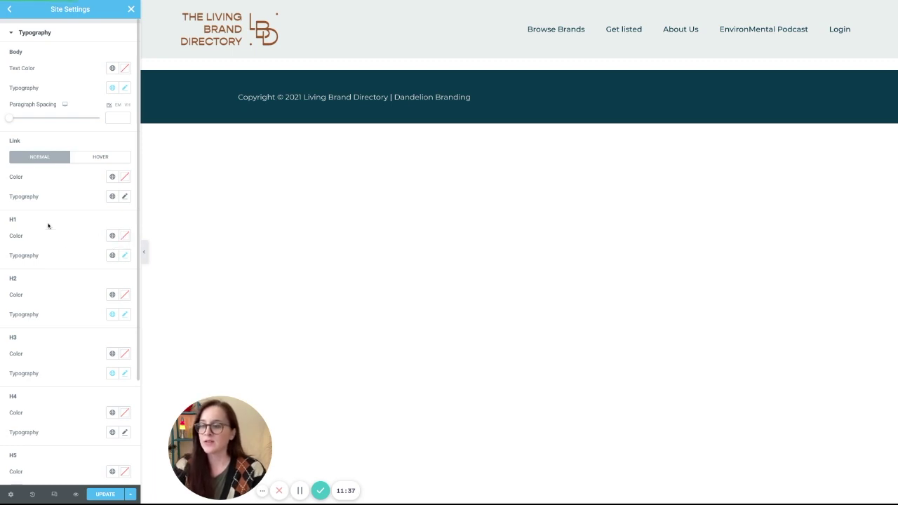
{"action": "scroll", "coordinate": [98, 230], "scroll_direction": "down", "scroll_amount": 1}
{"action": "scroll", "coordinate": [76, 218], "scroll_direction": "up", "scroll_amount": 1}
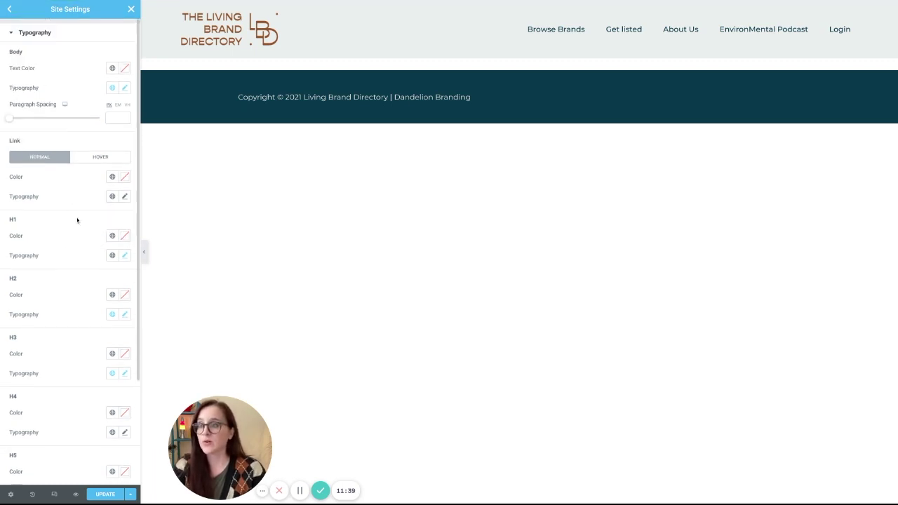
{"action": "left_click", "coordinate": [124, 90]}
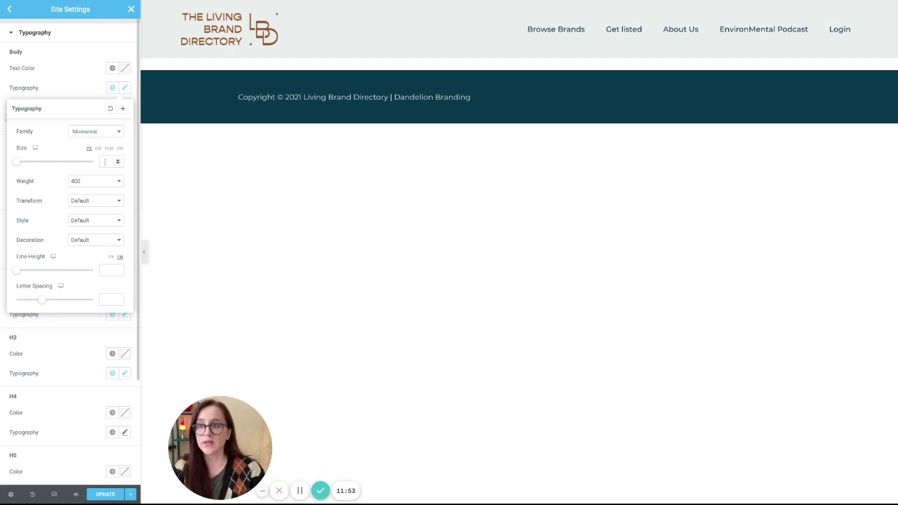
{"action": "left_click", "coordinate": [95, 94]}
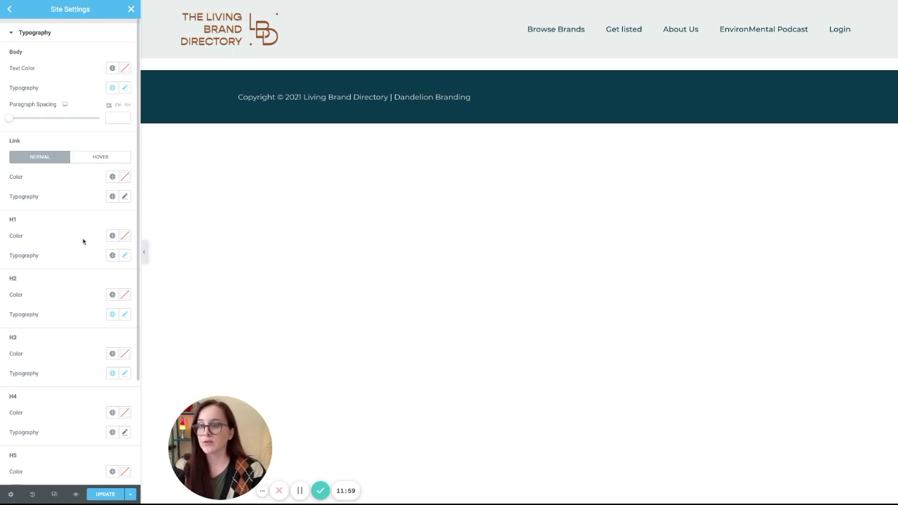
Step: Check the Link colour's global colour list and the Body text's Text global font
{"action": "scroll", "coordinate": [116, 383], "scroll_direction": "down", "scroll_amount": 1}
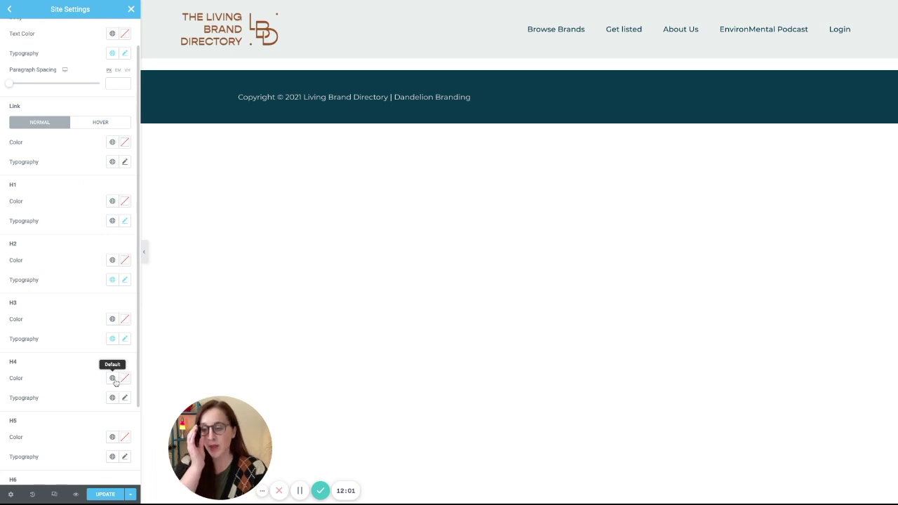
{"action": "scroll", "coordinate": [121, 324], "scroll_direction": "down", "scroll_amount": 2}
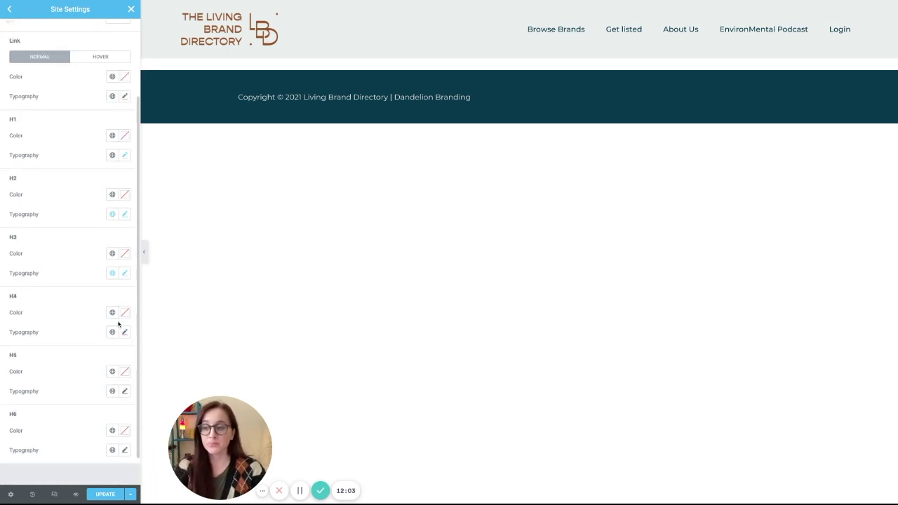
{"action": "scroll", "coordinate": [122, 351], "scroll_direction": "up", "scroll_amount": 1}
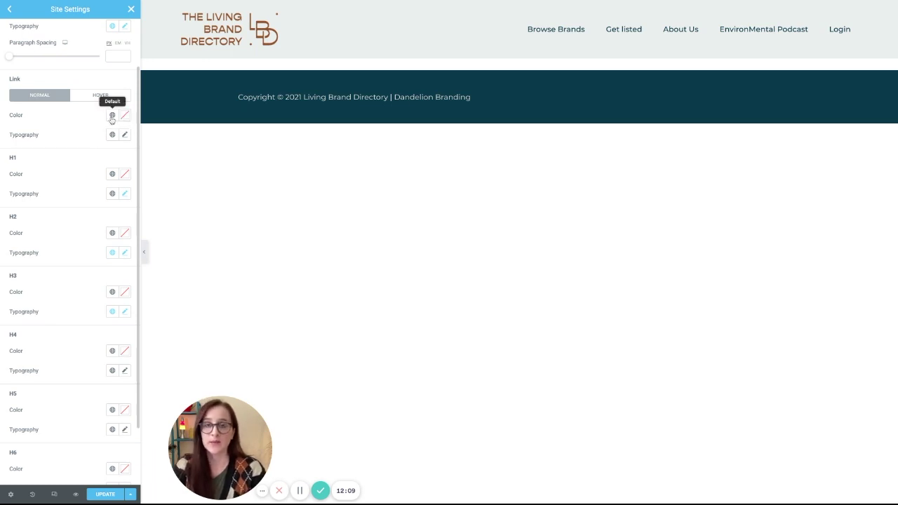
{"action": "left_click", "coordinate": [112, 116]}
{"action": "left_click", "coordinate": [96, 117]}
{"action": "scroll", "coordinate": [117, 146], "scroll_direction": "up", "scroll_amount": 2}
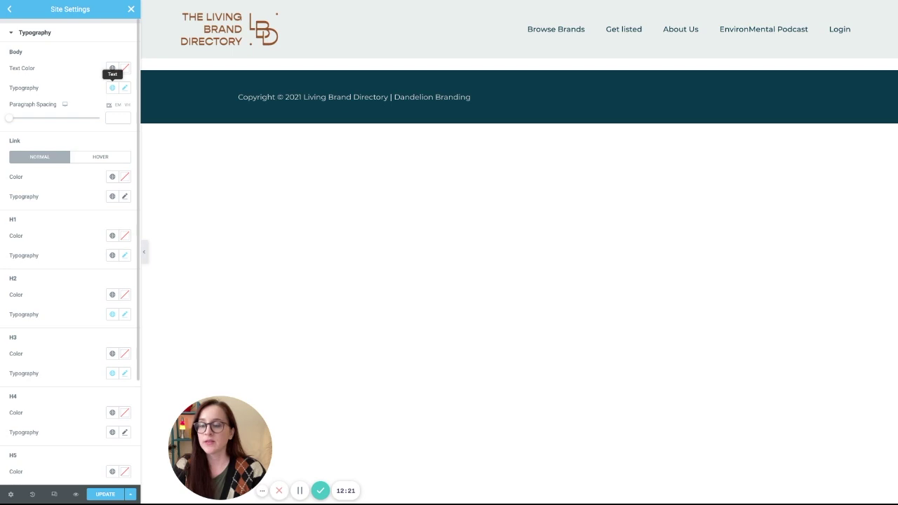
{"action": "left_click", "coordinate": [113, 88]}
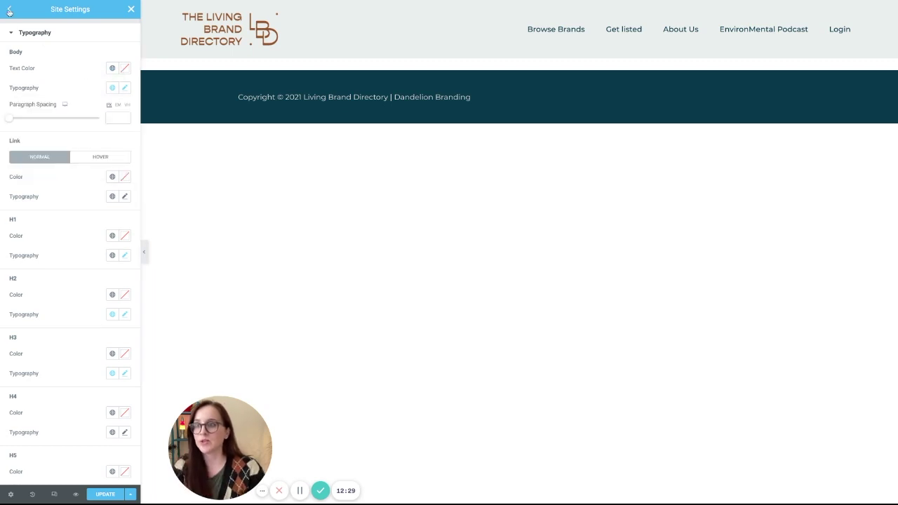
{"action": "left_click", "coordinate": [10, 9]}
{"action": "left_click", "coordinate": [76, 74]}
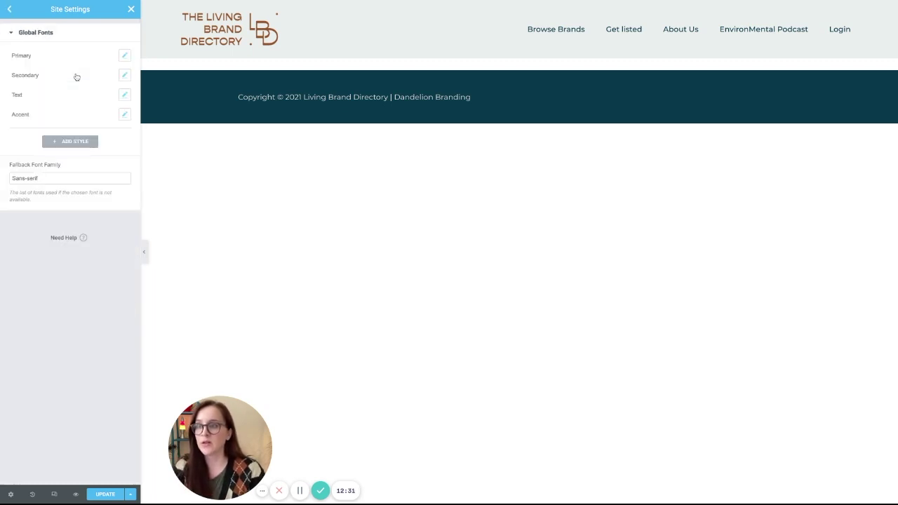
{"action": "left_click", "coordinate": [124, 58]}
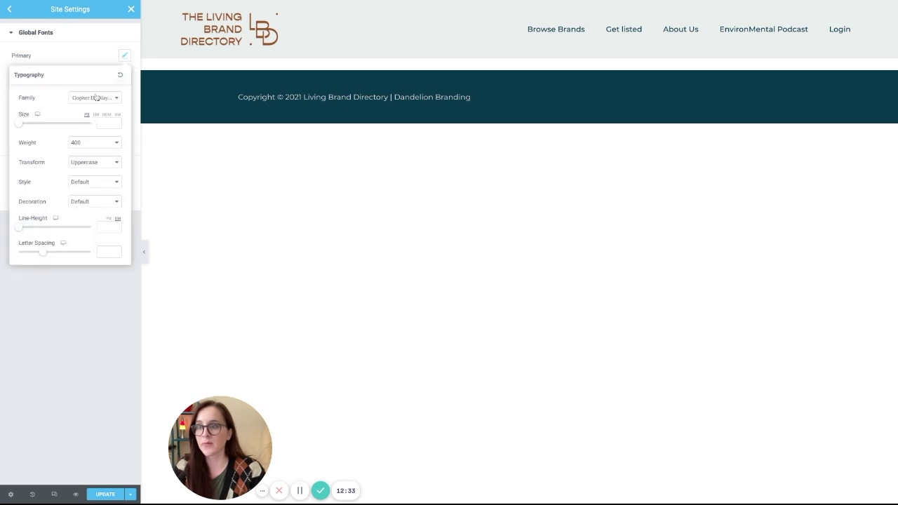
{"action": "left_click", "coordinate": [106, 63]}
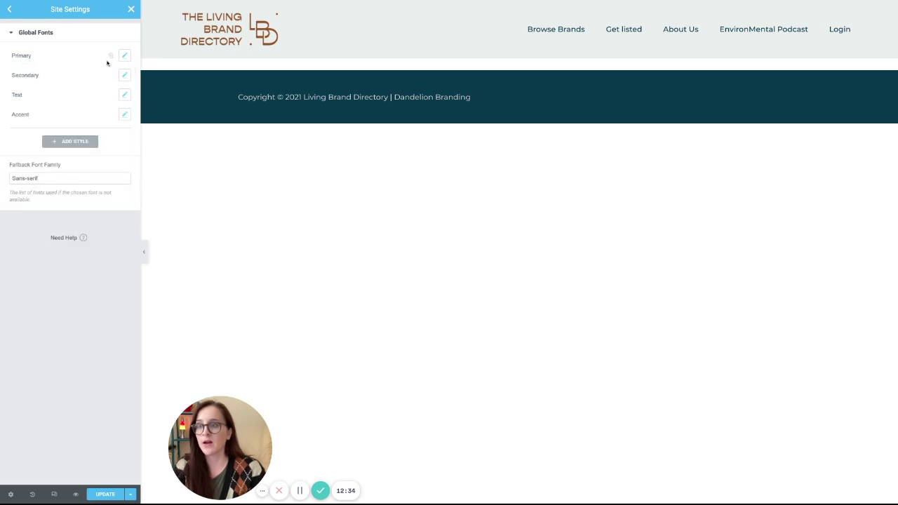
{"action": "left_click", "coordinate": [9, 9]}
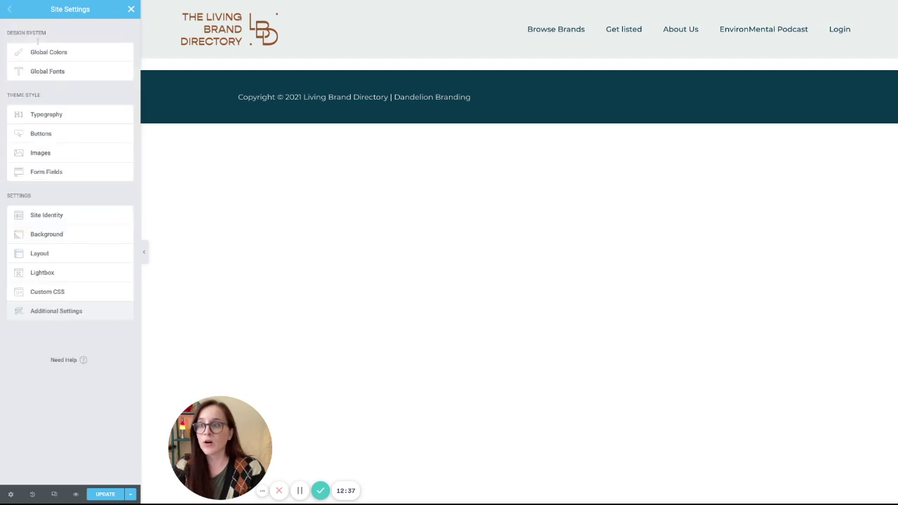
{"action": "left_click", "coordinate": [65, 117]}
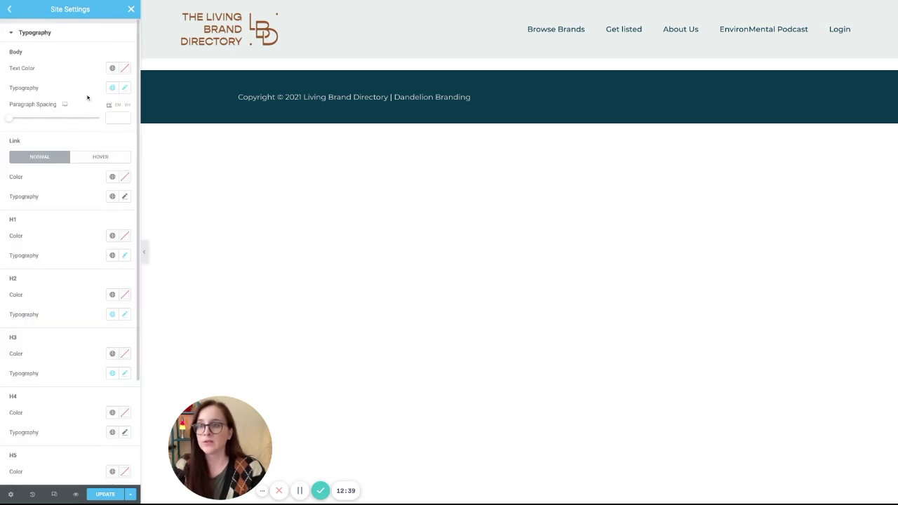
{"action": "left_click", "coordinate": [113, 92]}
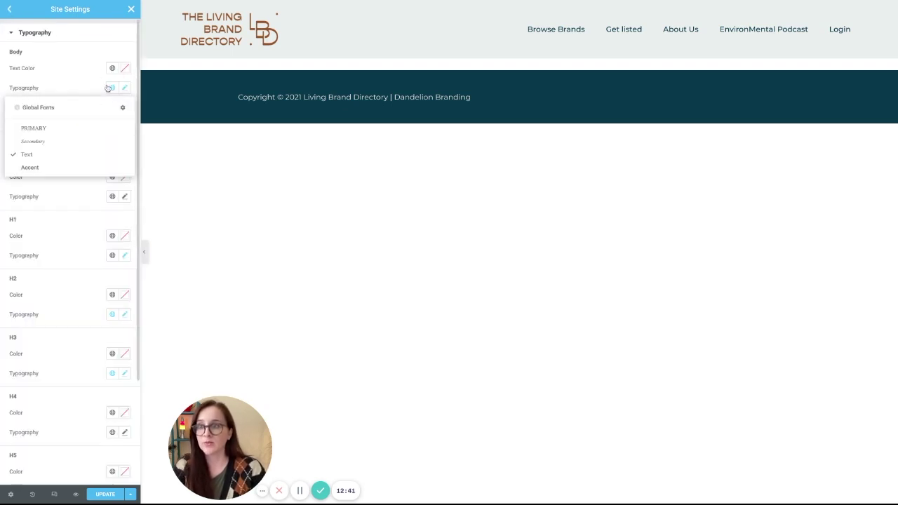
{"action": "left_click", "coordinate": [112, 88]}
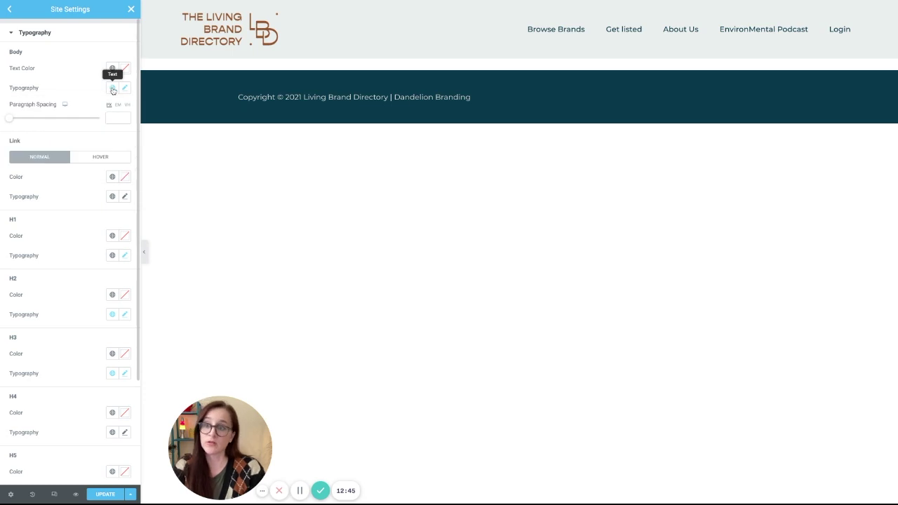
{"action": "left_click", "coordinate": [113, 178]}
{"action": "left_click", "coordinate": [113, 178]}
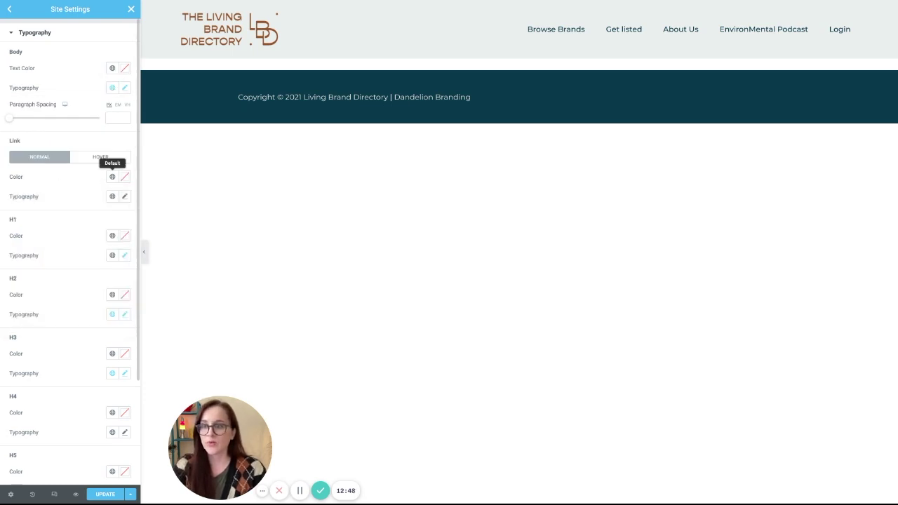
{"action": "left_click", "coordinate": [113, 178]}
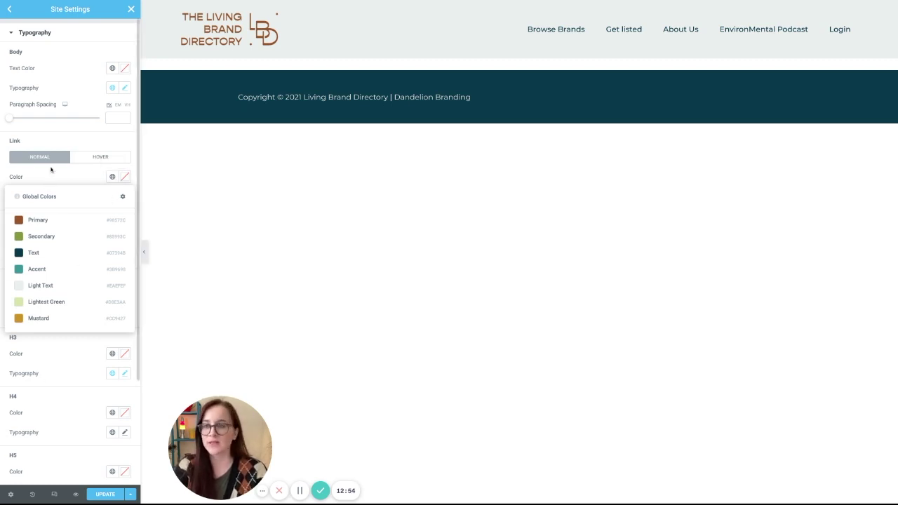
{"action": "left_click", "coordinate": [111, 179]}
{"action": "left_click", "coordinate": [112, 178]}
{"action": "left_click", "coordinate": [112, 178]}
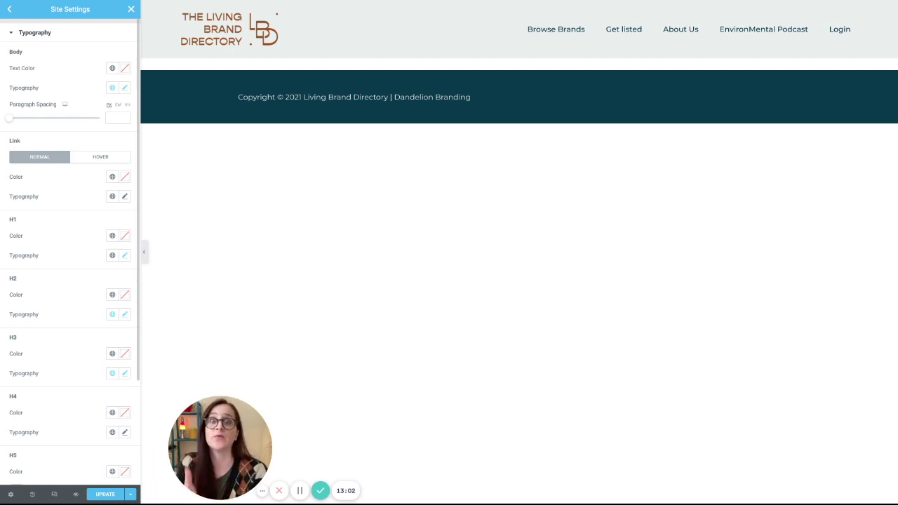
Step: Inspect the link typography font families, then return to the main Site Settings list
{"action": "left_click", "coordinate": [112, 197]}
{"action": "left_click", "coordinate": [124, 197]}
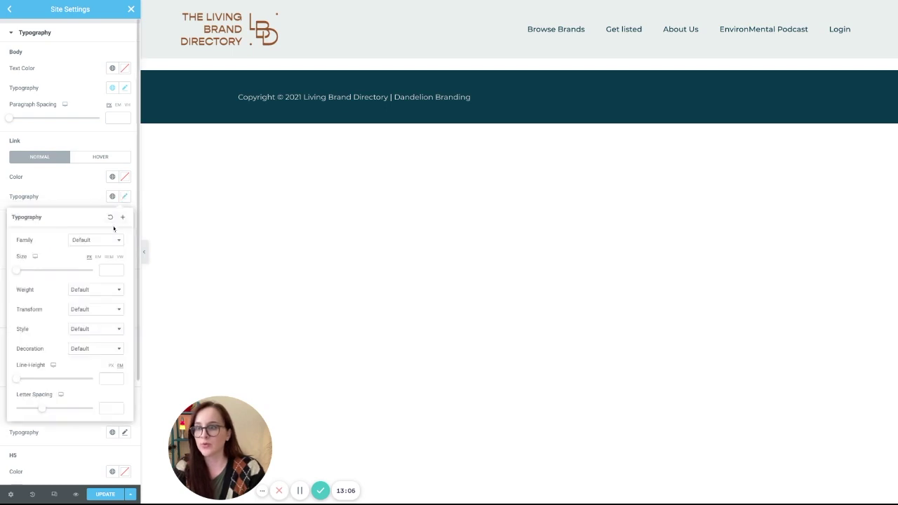
{"action": "left_click", "coordinate": [103, 241]}
{"action": "scroll", "coordinate": [96, 302], "scroll_direction": "down", "scroll_amount": 5}
{"action": "scroll", "coordinate": [96, 301], "scroll_direction": "up", "scroll_amount": 5}
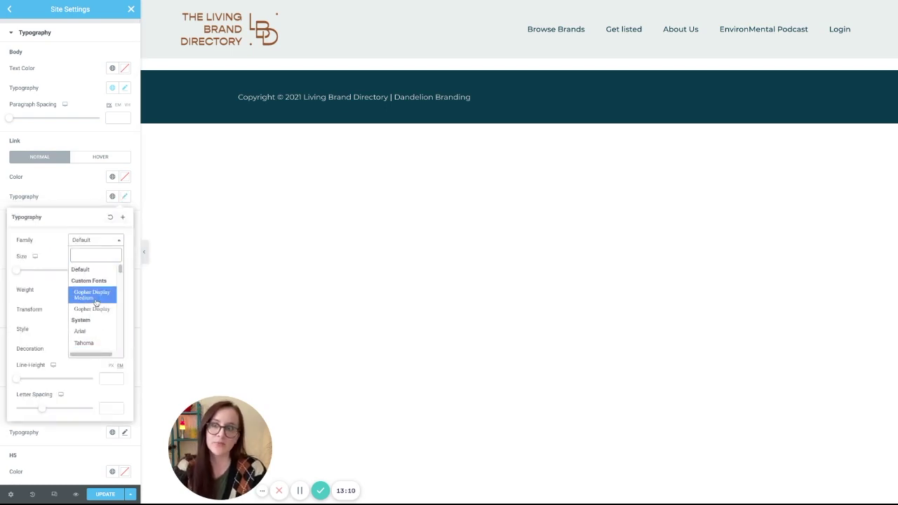
{"action": "left_click", "coordinate": [63, 195]}
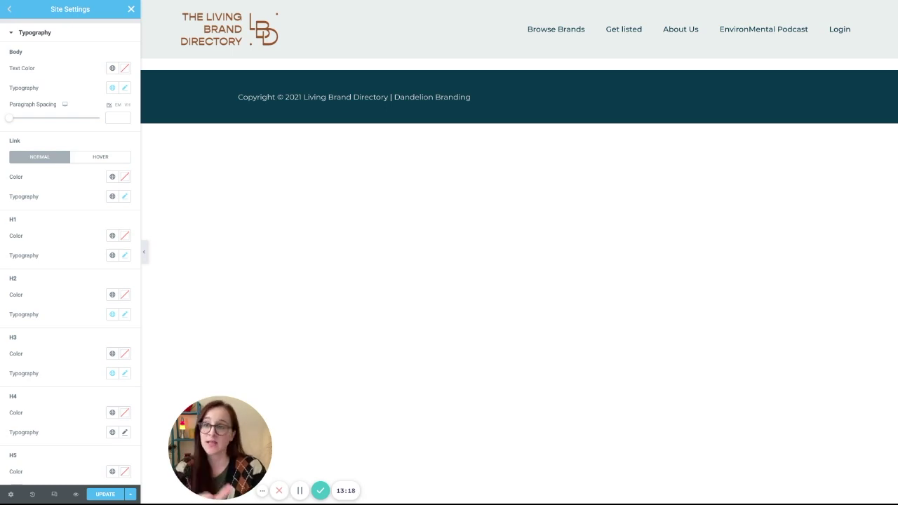
{"action": "left_click", "coordinate": [9, 9]}
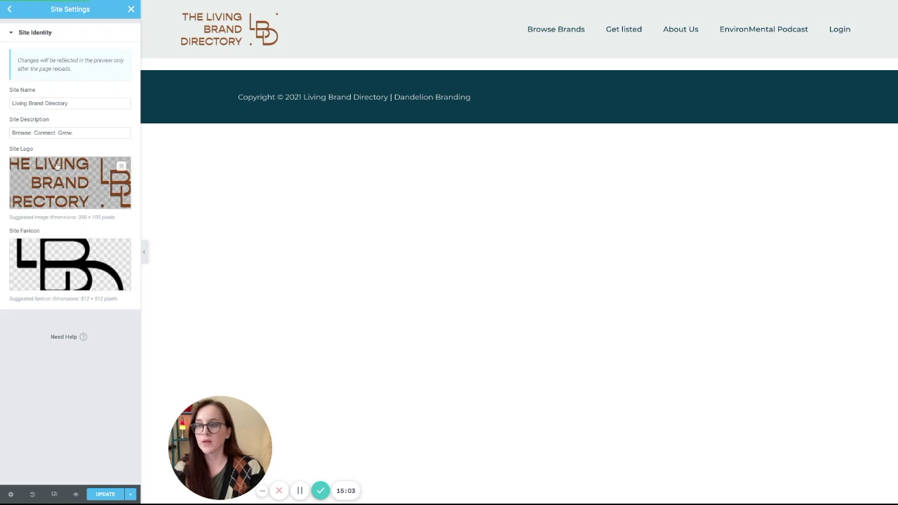
Step: Go back to the Site Settings list and open the site Background settings
{"action": "mouse_move", "coordinate": [89, 190]}
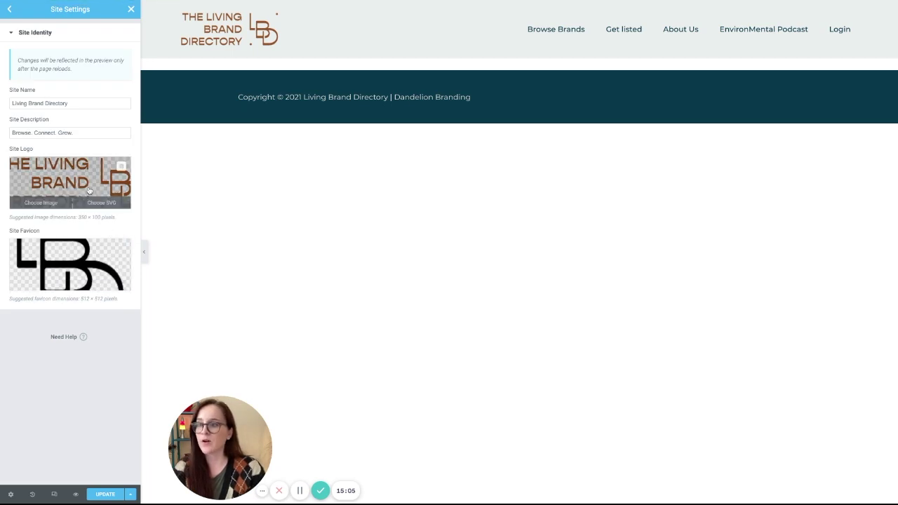
{"action": "left_click", "coordinate": [12, 11]}
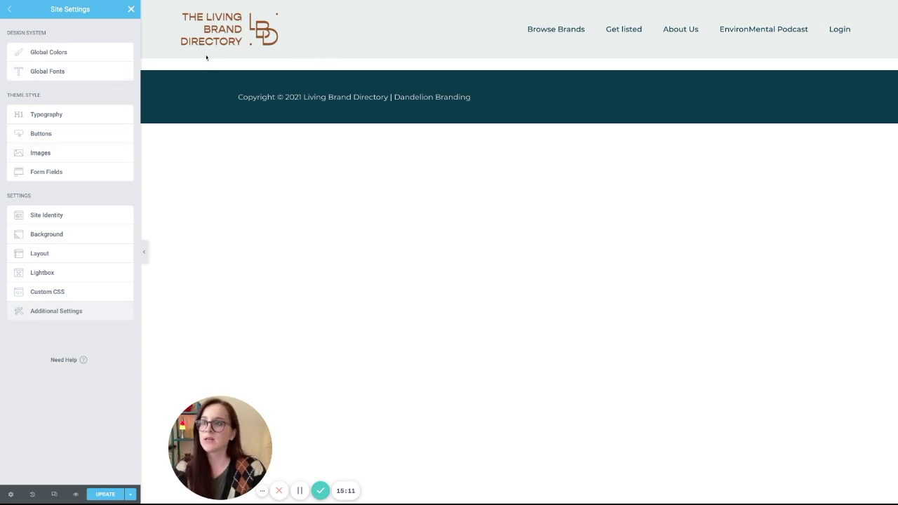
{"action": "left_click", "coordinate": [80, 234]}
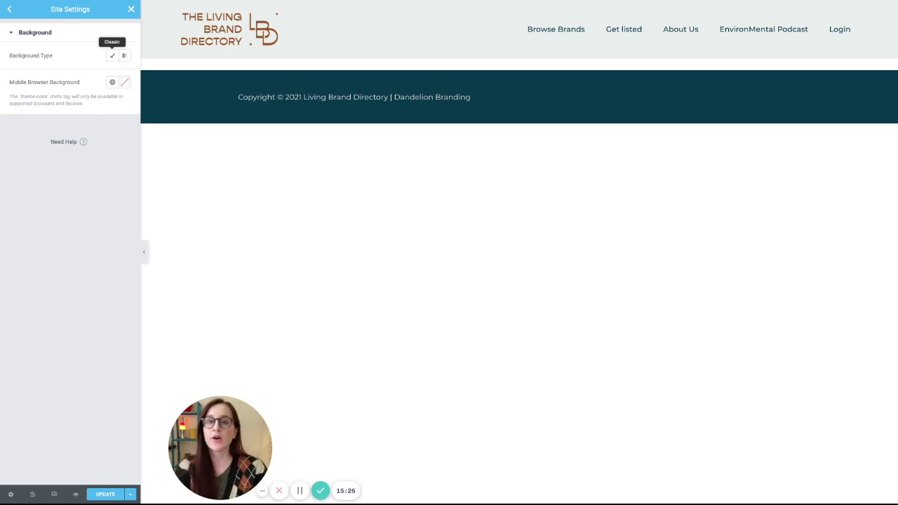
Step: Set the site background type to Classic and dismiss the media library without choosing an image
{"action": "left_click", "coordinate": [112, 56]}
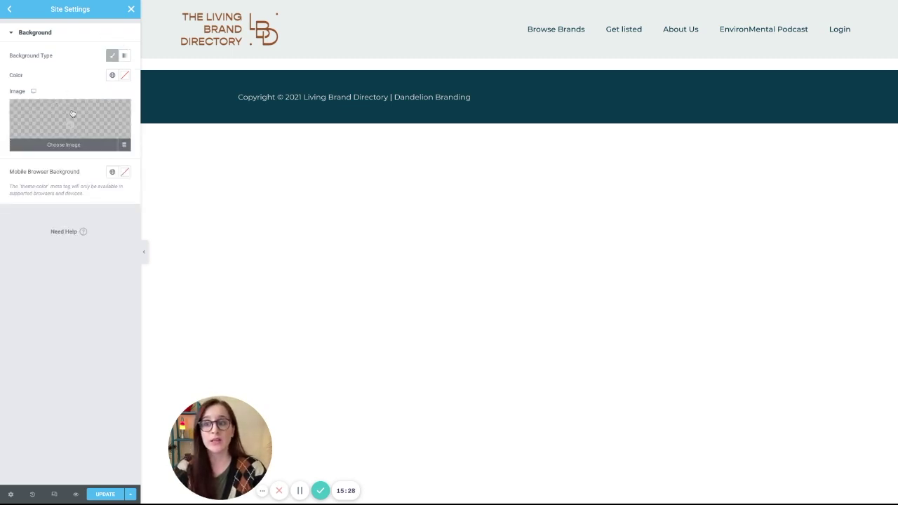
{"action": "left_click", "coordinate": [115, 107]}
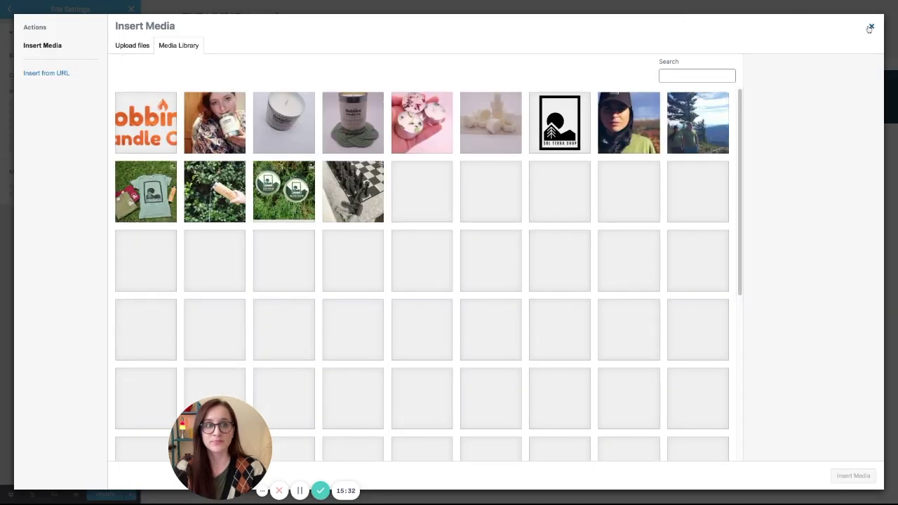
{"action": "left_click", "coordinate": [870, 28]}
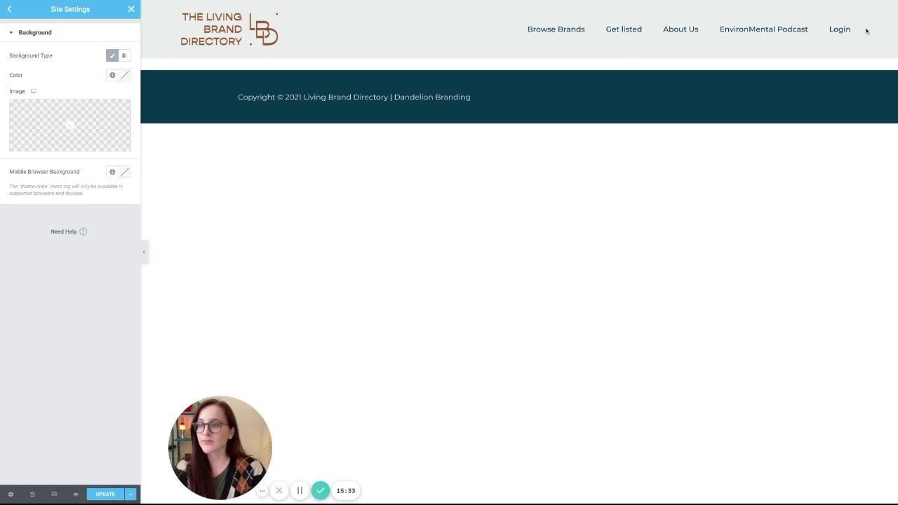
Step: Look at the global colours and the colour picker, leaving the background colour unchanged
{"action": "left_click", "coordinate": [115, 80]}
{"action": "left_click", "coordinate": [113, 74]}
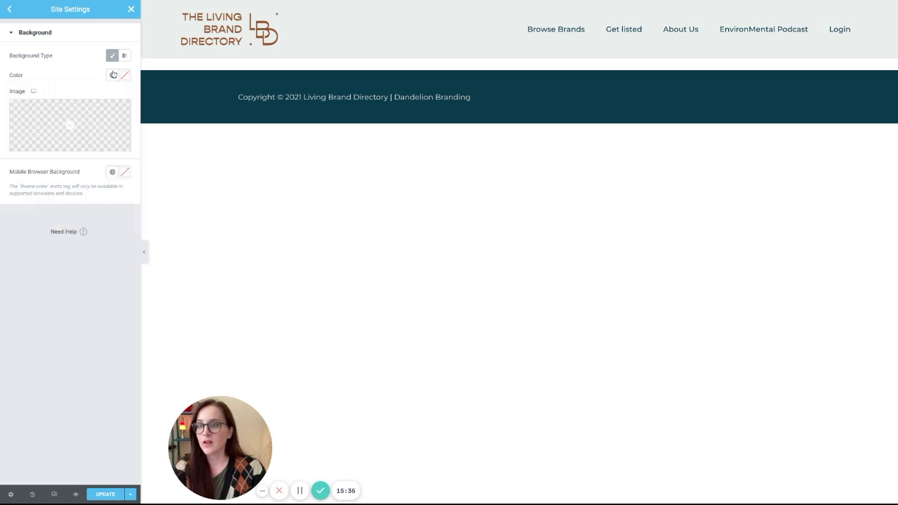
{"action": "left_click", "coordinate": [125, 75]}
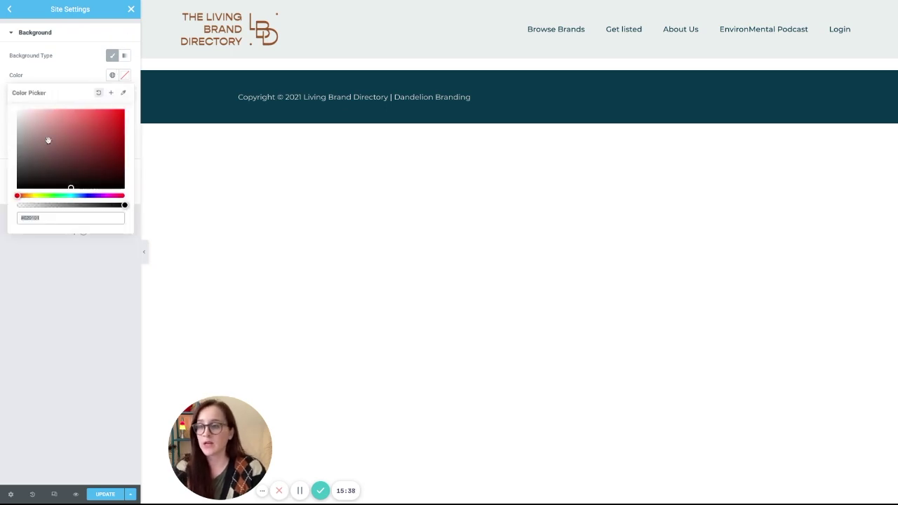
{"action": "left_click", "coordinate": [90, 76]}
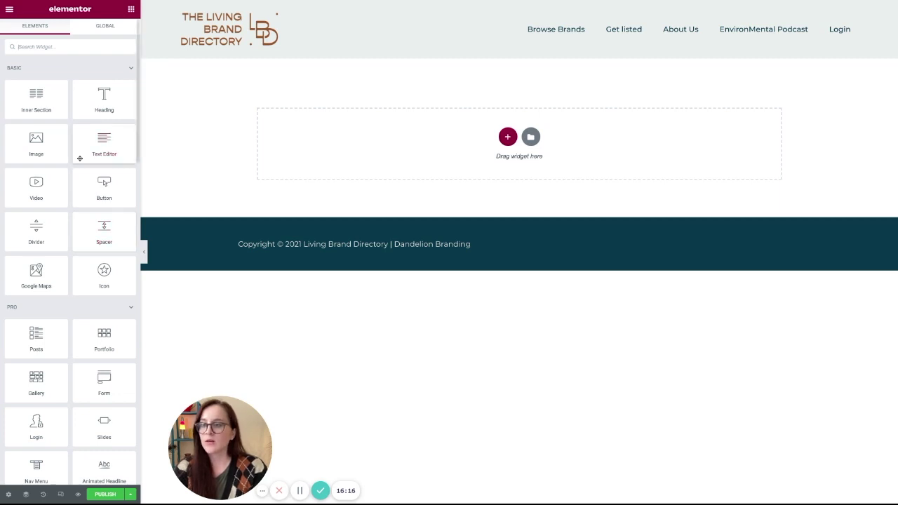
Step: Drop a Heading widget into the empty section, showing 'Add Your Heading Text Here'
{"action": "scroll", "coordinate": [67, 167], "scroll_direction": "down", "scroll_amount": 1}
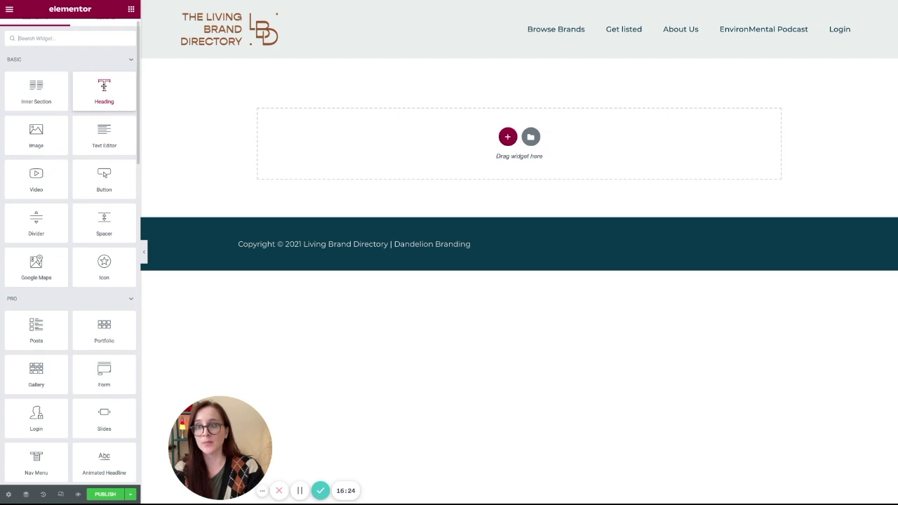
{"action": "left_click_drag", "start_coordinate": [104, 86], "coordinate": [495, 121]}
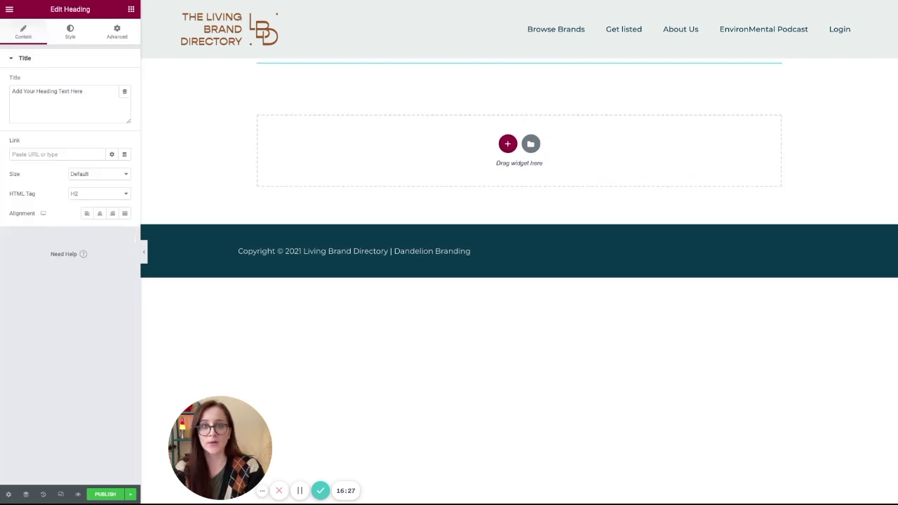
{"action": "left_click", "coordinate": [131, 10]}
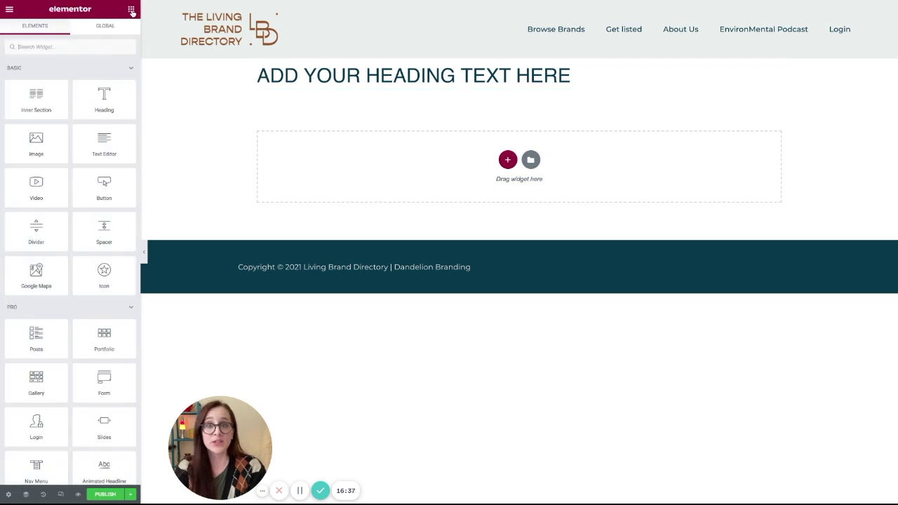
Step: Place a Spacer widget above the heading and view the section's settings
{"action": "left_click_drag", "start_coordinate": [103, 234], "coordinate": [338, 76]}
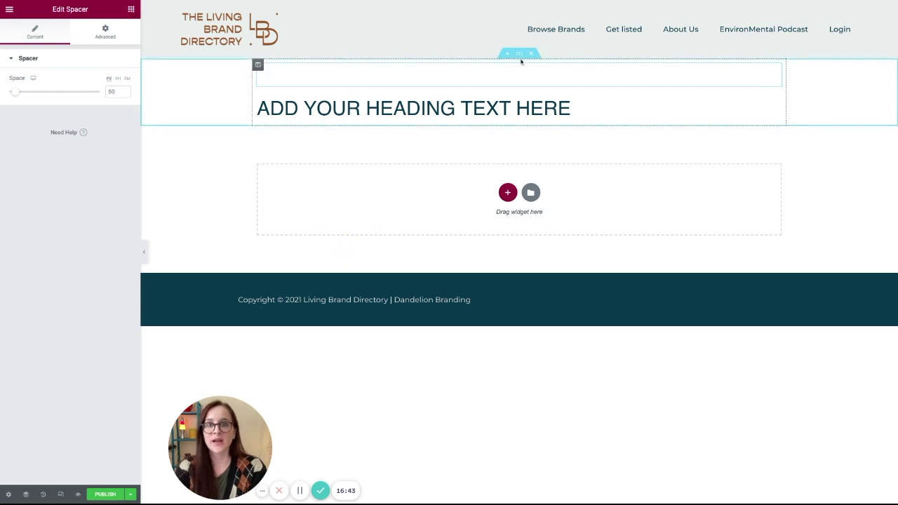
{"action": "left_click", "coordinate": [520, 56]}
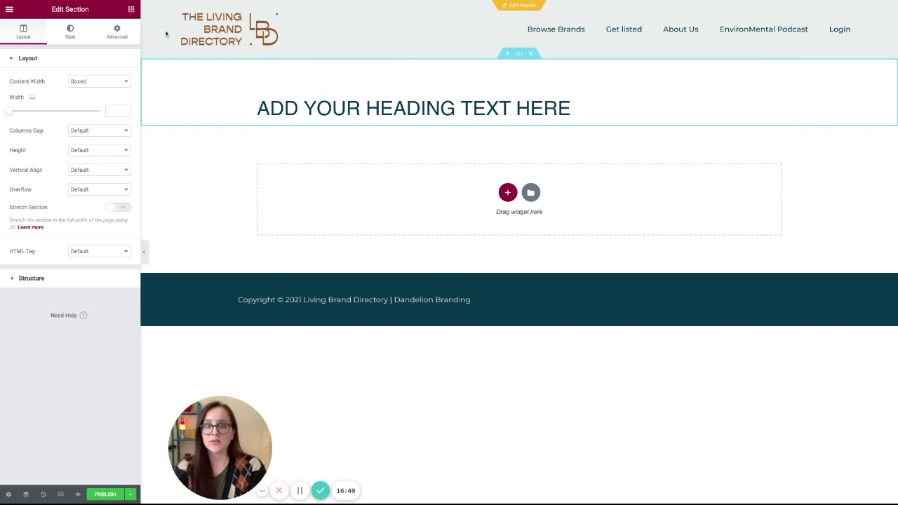
{"action": "left_click", "coordinate": [130, 9]}
Step: Add a Video widget with the YouTube placeholder below the heading, then check section and column layout
{"action": "left_click_drag", "start_coordinate": [43, 198], "coordinate": [519, 127]}
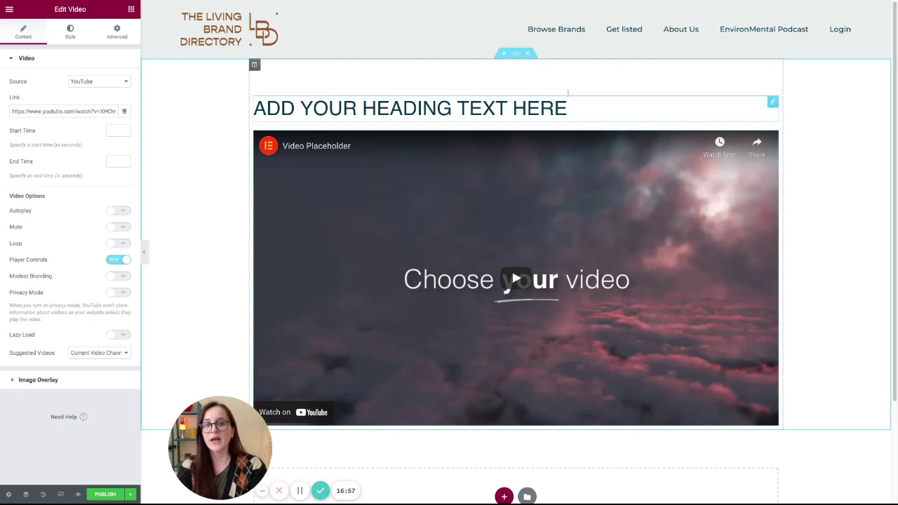
{"action": "left_click", "coordinate": [512, 56]}
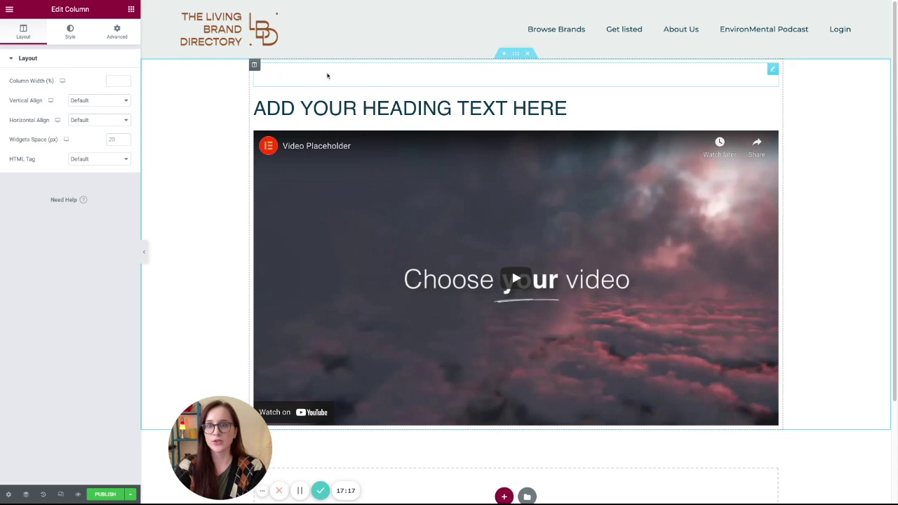
{"action": "left_click", "coordinate": [516, 54]}
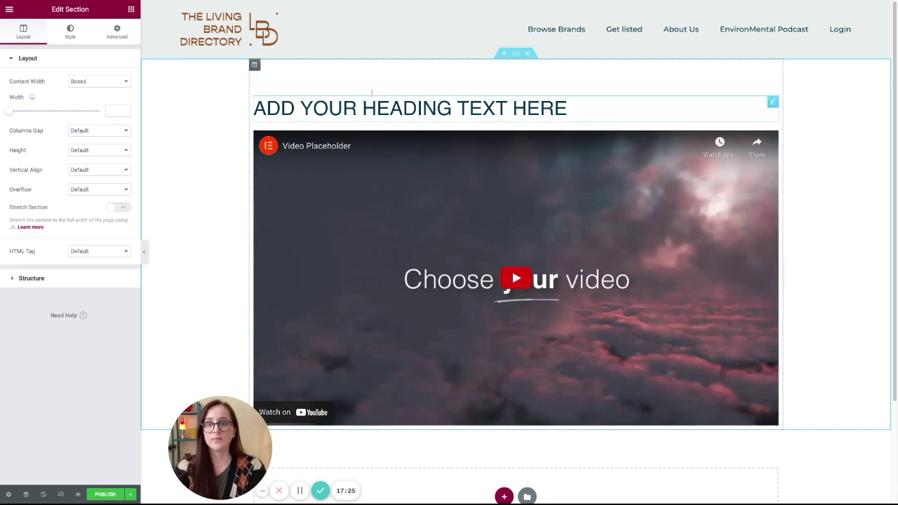
{"action": "left_click", "coordinate": [255, 66]}
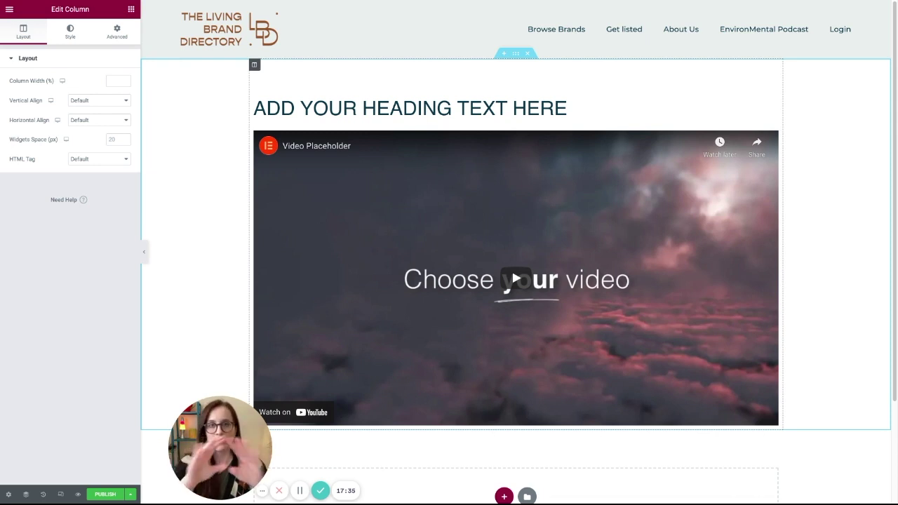
Step: Add a second column to the section and place a 'Click here' Button widget in it
{"action": "right_click", "coordinate": [254, 65]}
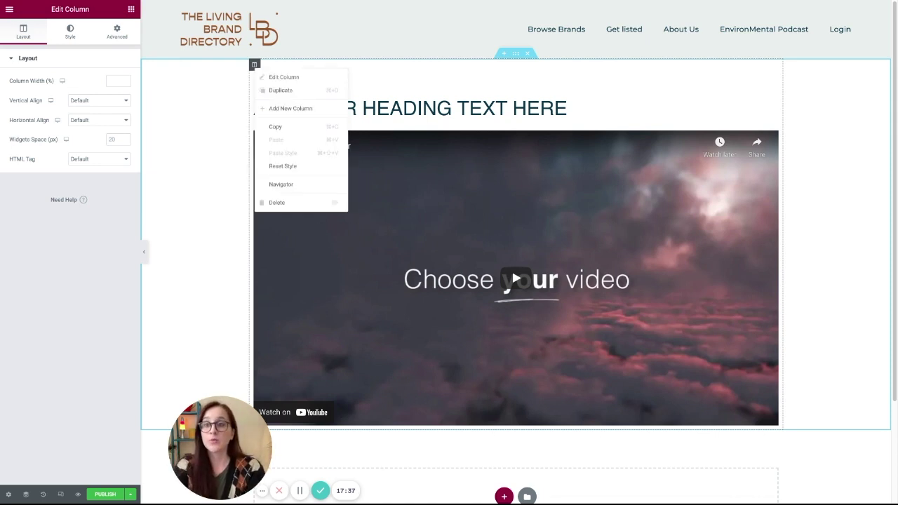
{"action": "left_click", "coordinate": [274, 109]}
{"action": "left_click", "coordinate": [591, 145]}
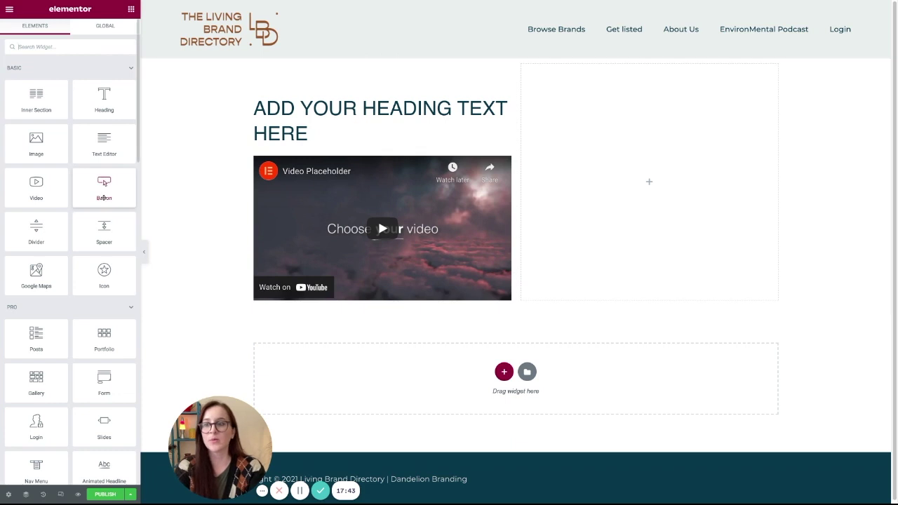
{"action": "left_click_drag", "start_coordinate": [104, 188], "coordinate": [631, 175]}
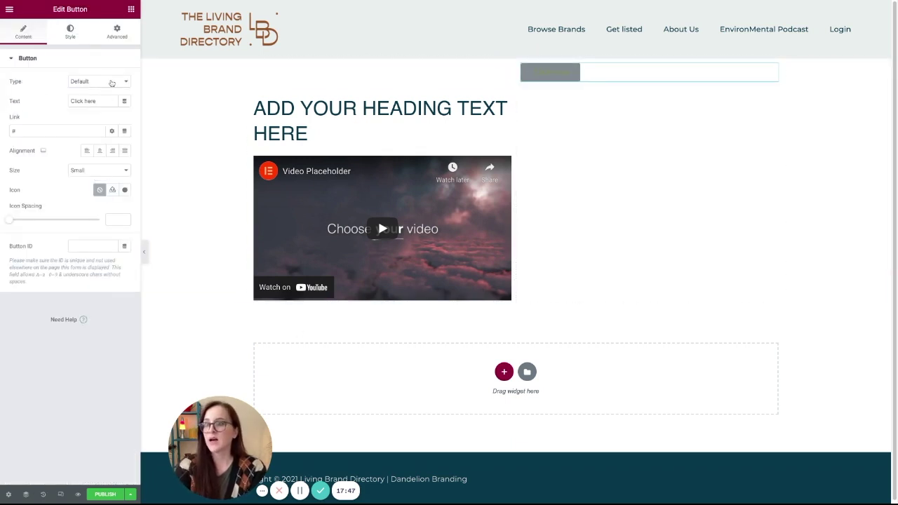
Step: Try the button's Info, Warning, Success and Danger types, settling on Info with Large size
{"action": "left_click", "coordinate": [110, 86]}
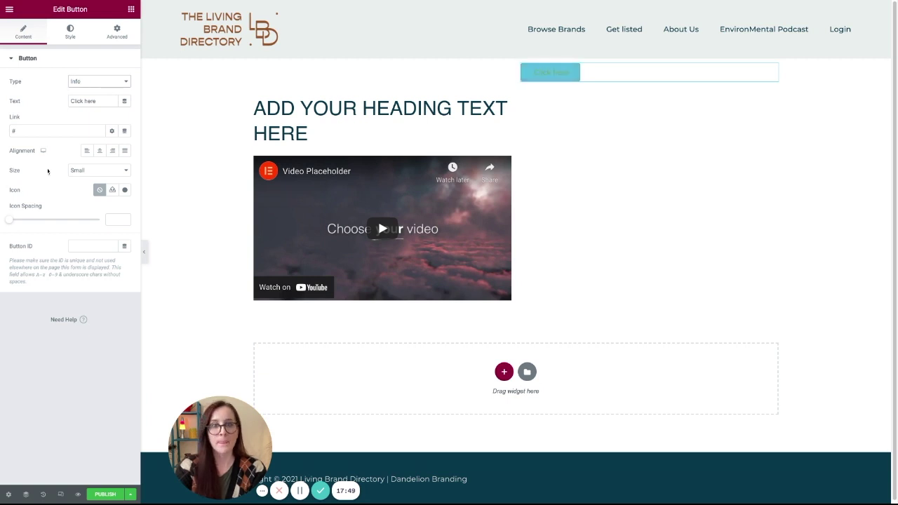
{"action": "left_click", "coordinate": [98, 94]}
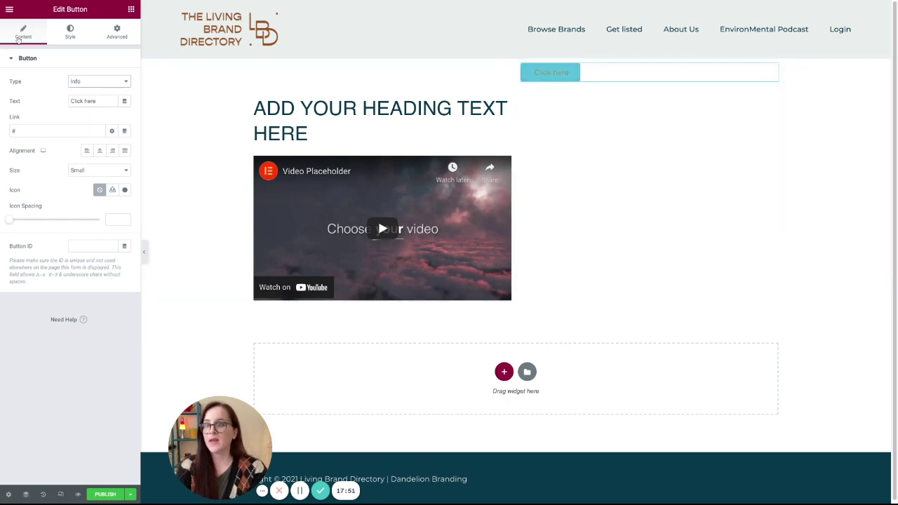
{"action": "left_click", "coordinate": [114, 83]}
{"action": "left_click", "coordinate": [110, 103]}
{"action": "left_click", "coordinate": [95, 84]}
{"action": "left_click", "coordinate": [100, 73]}
{"action": "left_click", "coordinate": [104, 87]}
{"action": "left_click", "coordinate": [93, 105]}
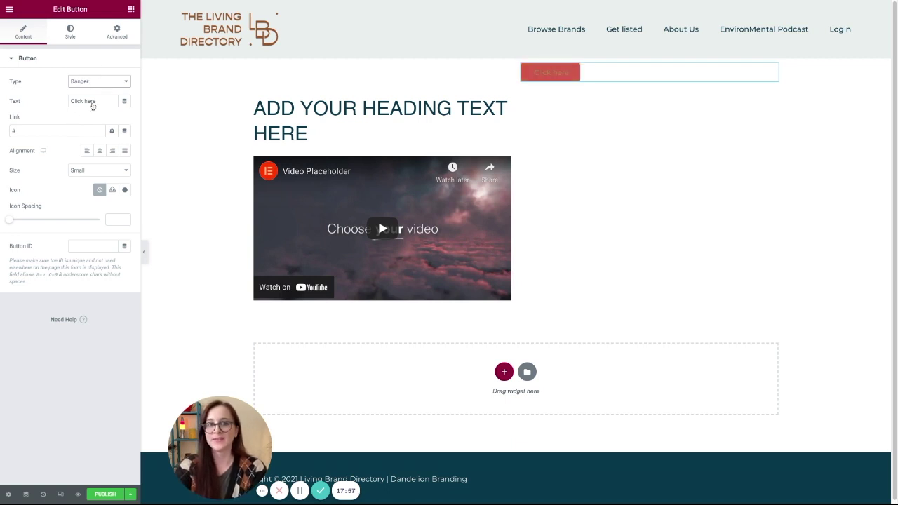
{"action": "left_click", "coordinate": [100, 83]}
{"action": "left_click", "coordinate": [98, 49]}
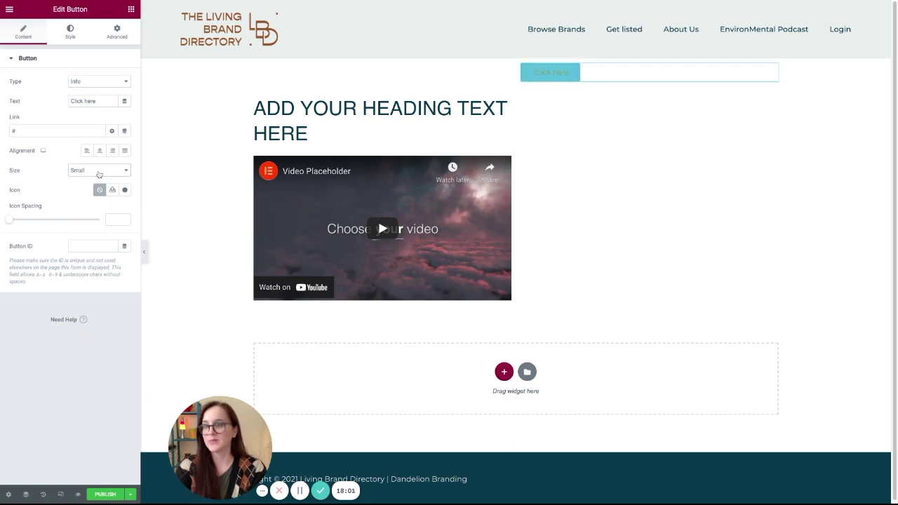
{"action": "left_click", "coordinate": [98, 174]}
{"action": "left_click", "coordinate": [99, 192]}
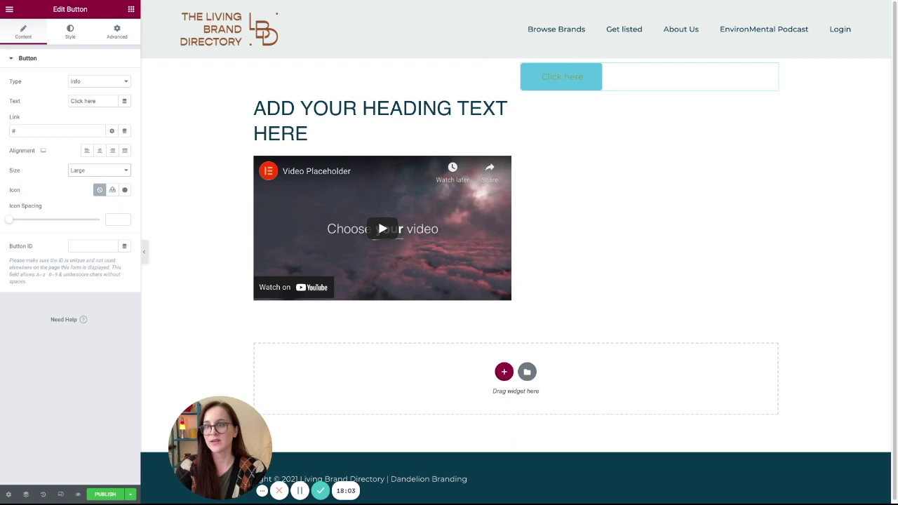
{"action": "left_click", "coordinate": [503, 163]}
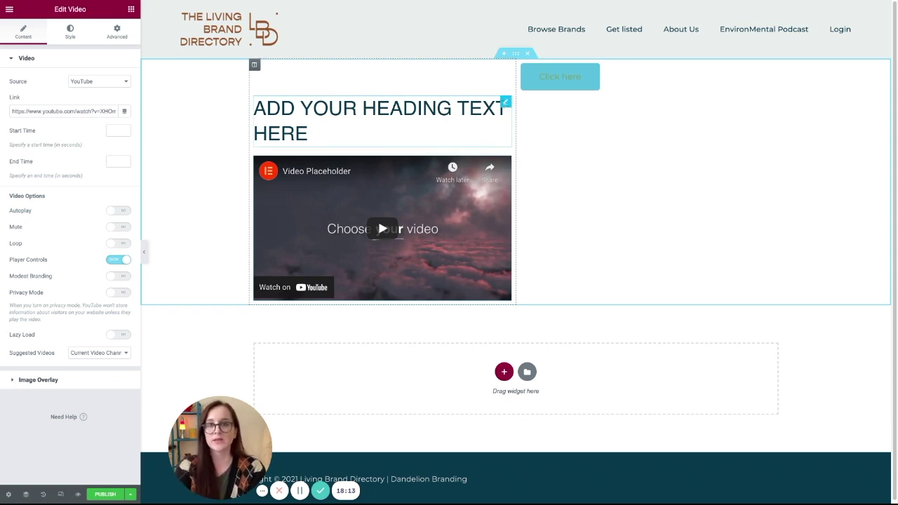
Step: Select the heading text on the canvas and type test text 'yrwadfhsdfhsdghsg'
{"action": "left_click", "coordinate": [505, 103]}
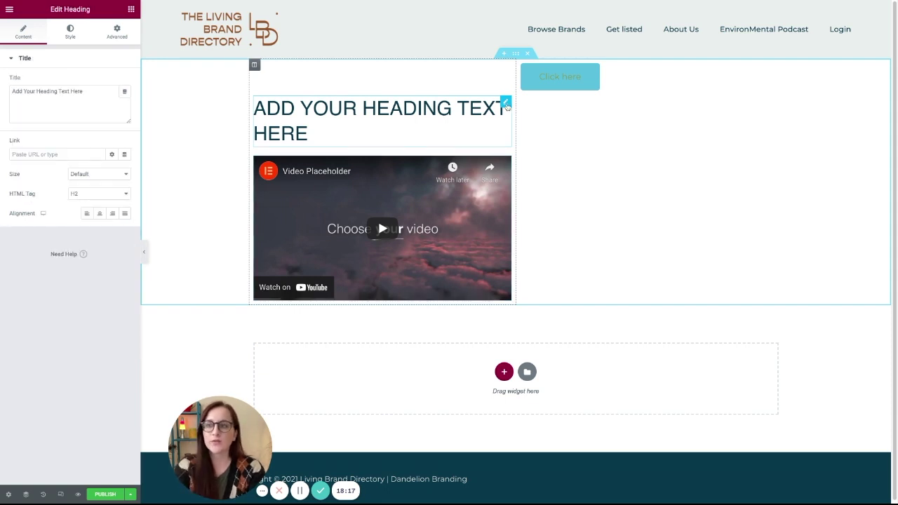
{"action": "triple_click", "coordinate": [43, 91]}
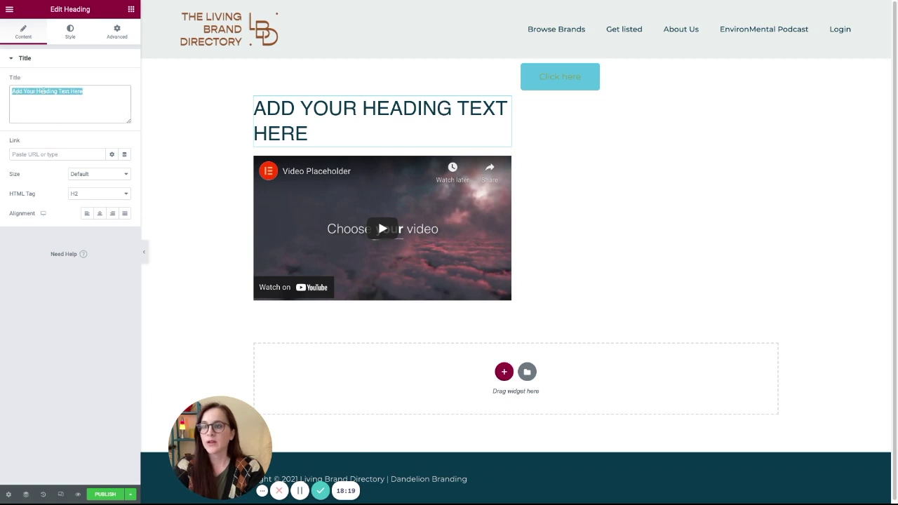
{"action": "triple_click", "coordinate": [328, 133]}
{"action": "triple_click", "coordinate": [277, 110]}
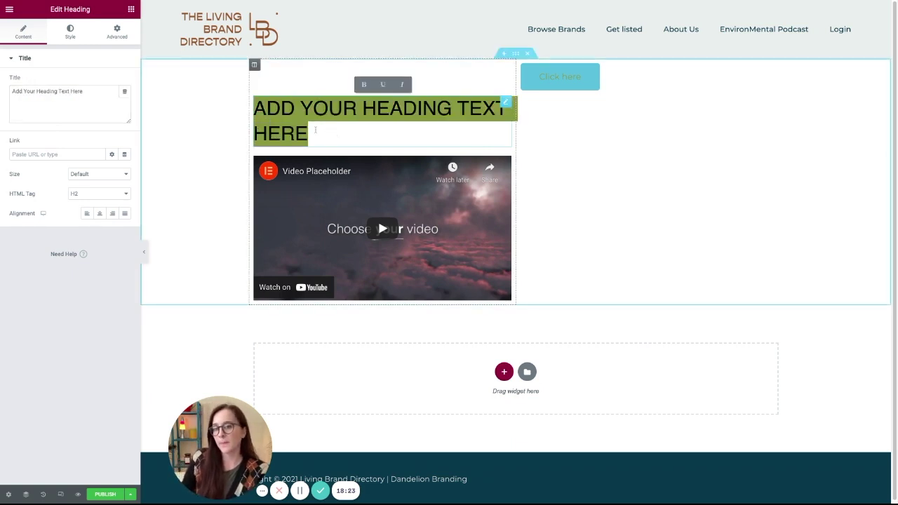
{"action": "left_click", "coordinate": [327, 133]}
{"action": "type", "text": "yrwadfhs"}
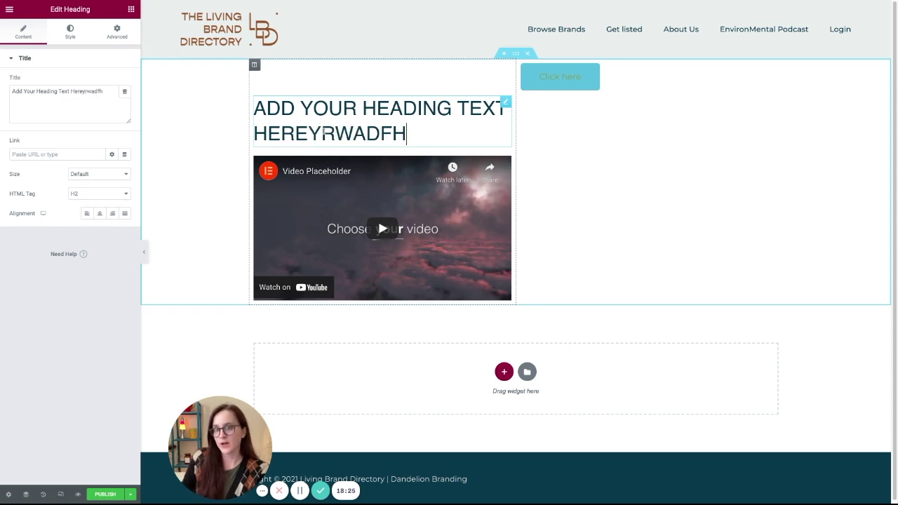
{"action": "type", "text": "dfhsdghsg"}
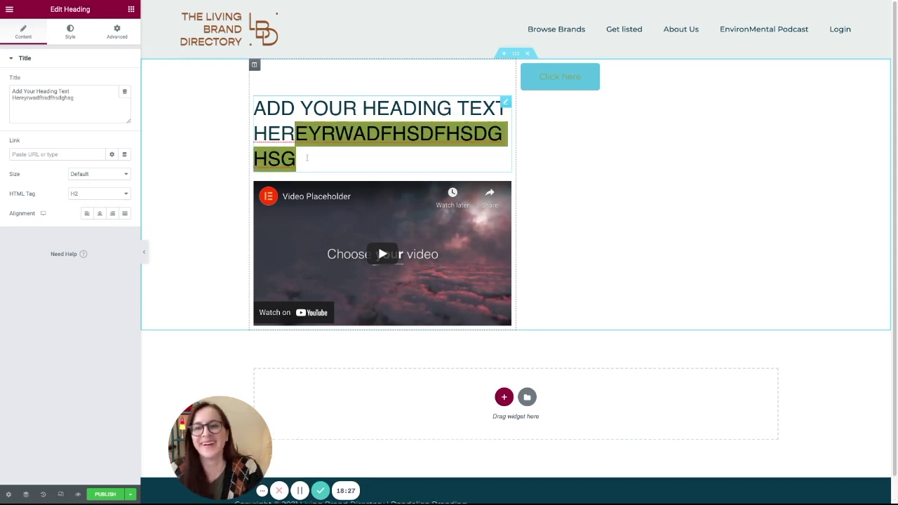
Step: Select and delete all the heading text, leaving only an empty heading placeholder
{"action": "triple_click", "coordinate": [326, 138]}
{"action": "key", "text": "BackSpace"}
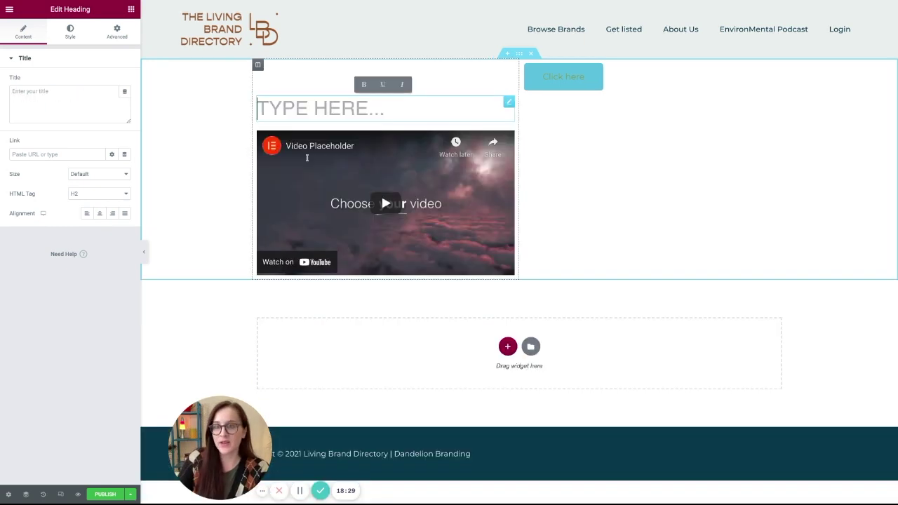
{"action": "left_click", "coordinate": [296, 114]}
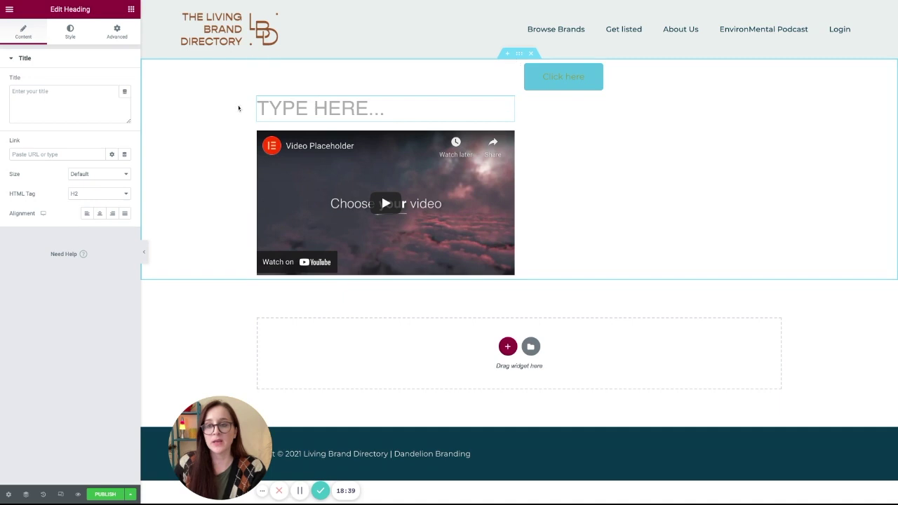
{"action": "left_click", "coordinate": [406, 107]}
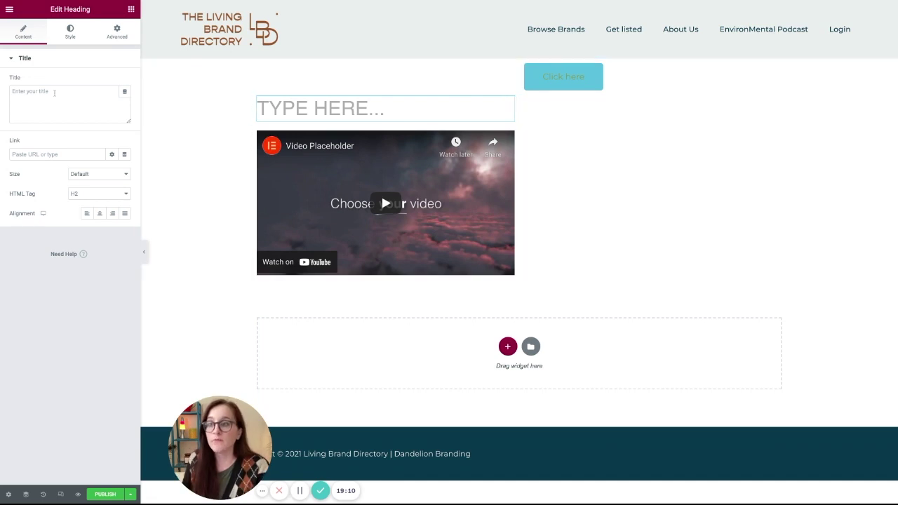
{"action": "left_click", "coordinate": [59, 96]}
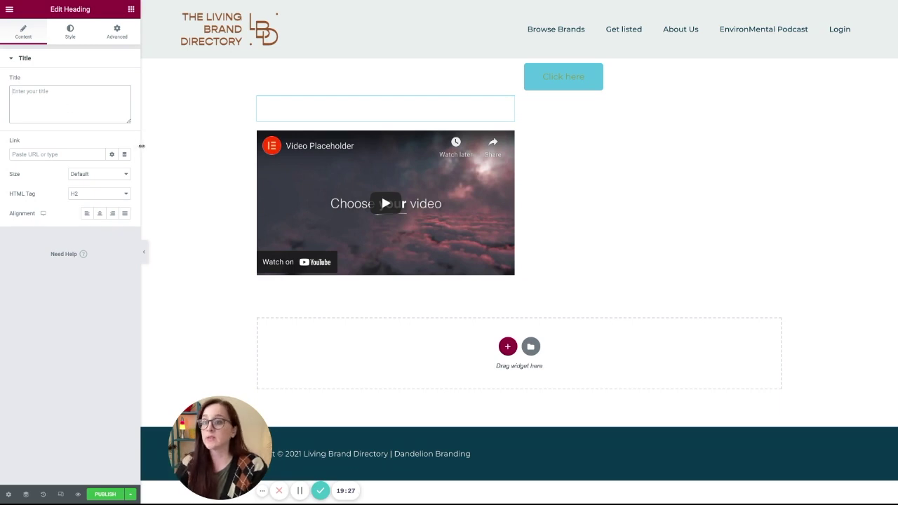
Step: Widen the editing side panel, adjust the title field height, then narrow the panel again
{"action": "left_click_drag", "start_coordinate": [141, 146], "coordinate": [220, 155]}
{"action": "left_click_drag", "start_coordinate": [217, 122], "coordinate": [218, 140]}
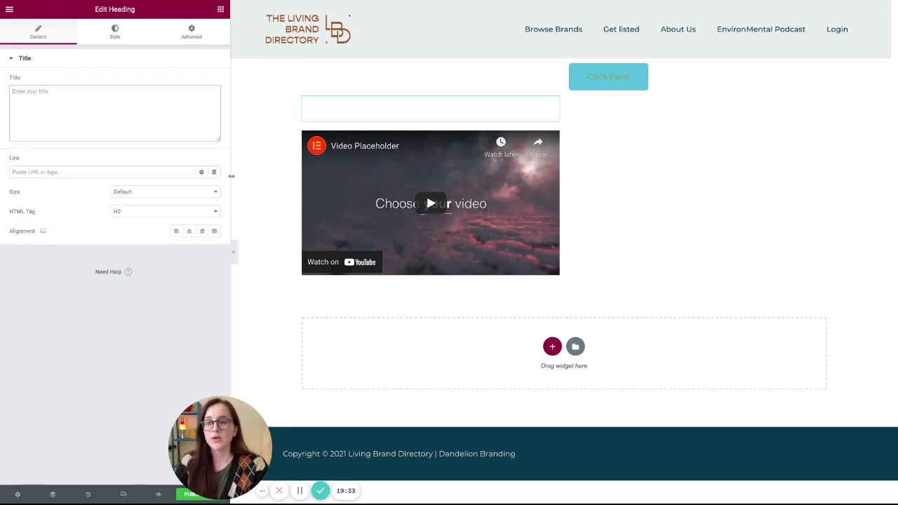
{"action": "left_click_drag", "start_coordinate": [231, 176], "coordinate": [169, 179]}
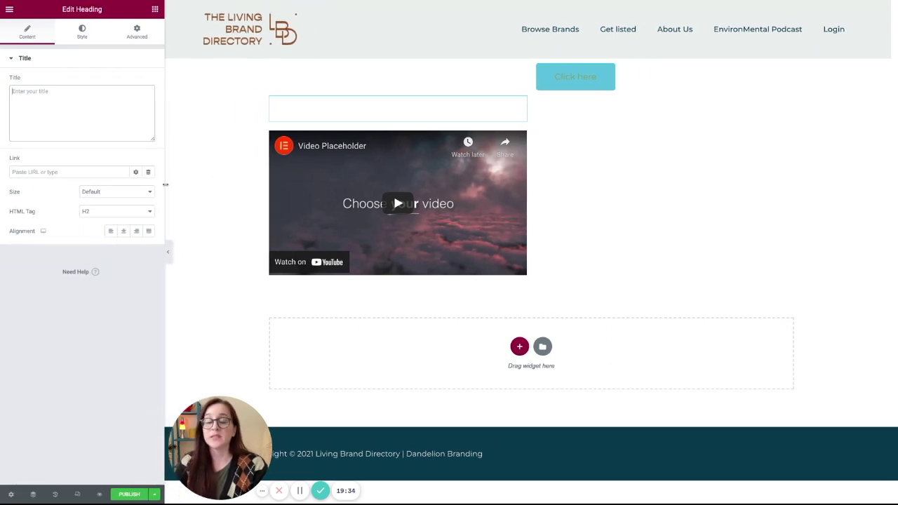
Step: Add an Inner Section under the Click here button with a Text Editor in its left column
{"action": "left_click", "coordinate": [155, 11]}
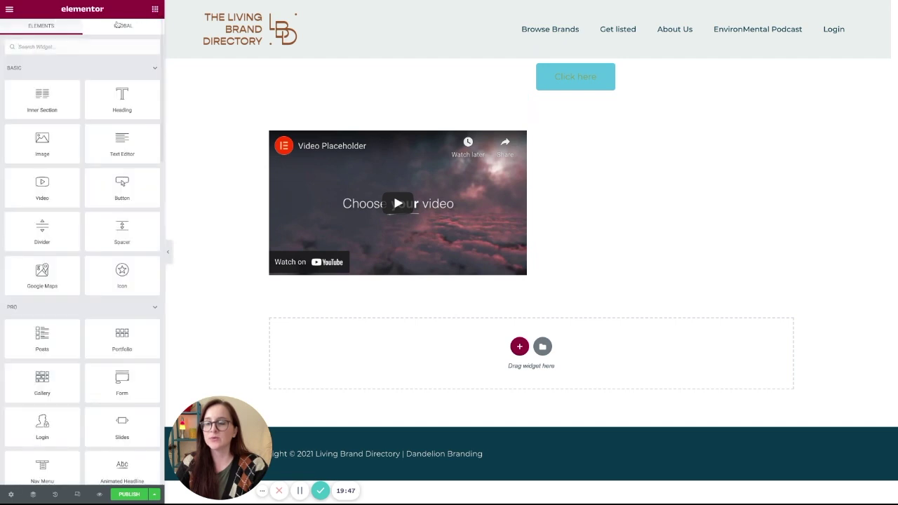
{"action": "scroll", "coordinate": [119, 140], "scroll_direction": "down", "scroll_amount": 1}
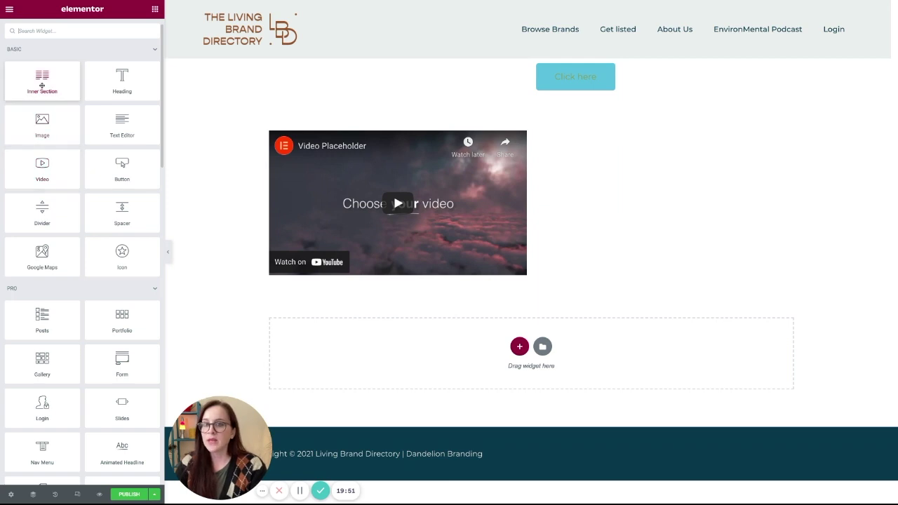
{"action": "left_click_drag", "start_coordinate": [43, 85], "coordinate": [667, 106]}
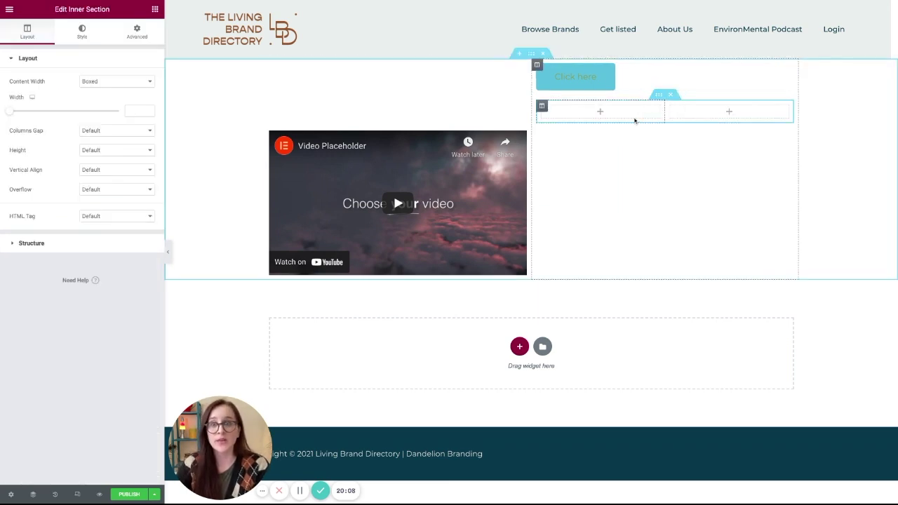
{"action": "left_click", "coordinate": [154, 9]}
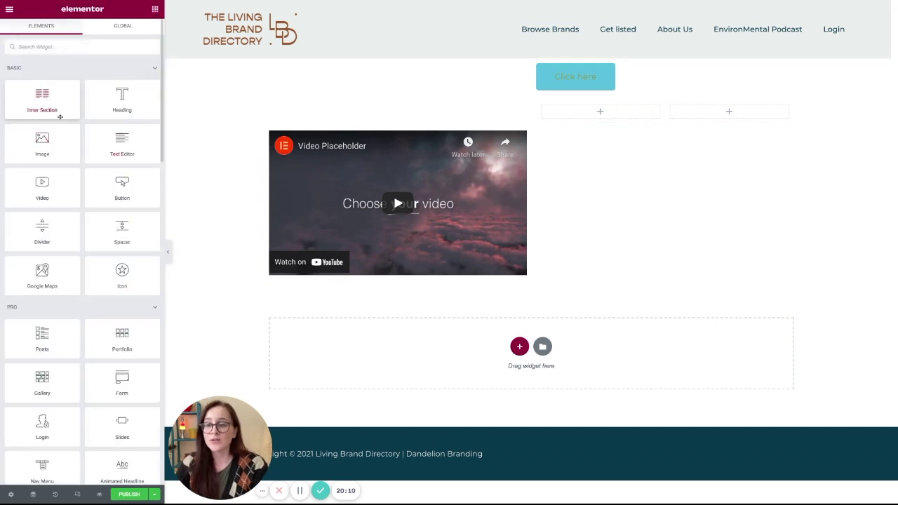
{"action": "left_click_drag", "start_coordinate": [130, 147], "coordinate": [599, 112]}
Step: Add a star Icon to the right column and a Spacer above the Lorem ipsum text
{"action": "left_click", "coordinate": [151, 9]}
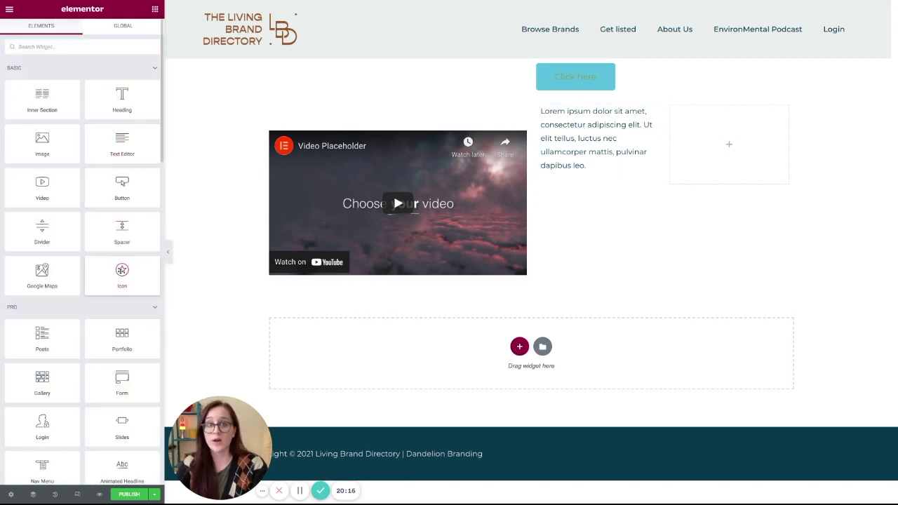
{"action": "left_click_drag", "start_coordinate": [122, 274], "coordinate": [728, 144]}
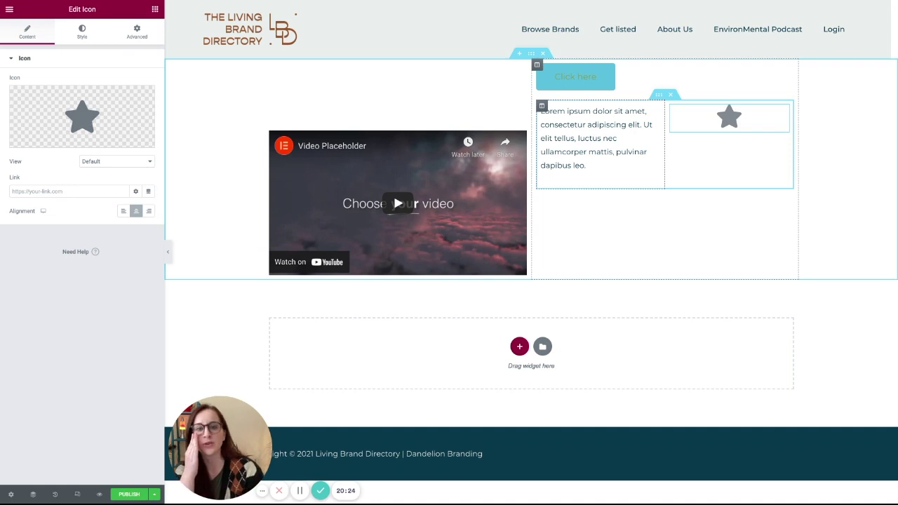
{"action": "left_click", "coordinate": [155, 9]}
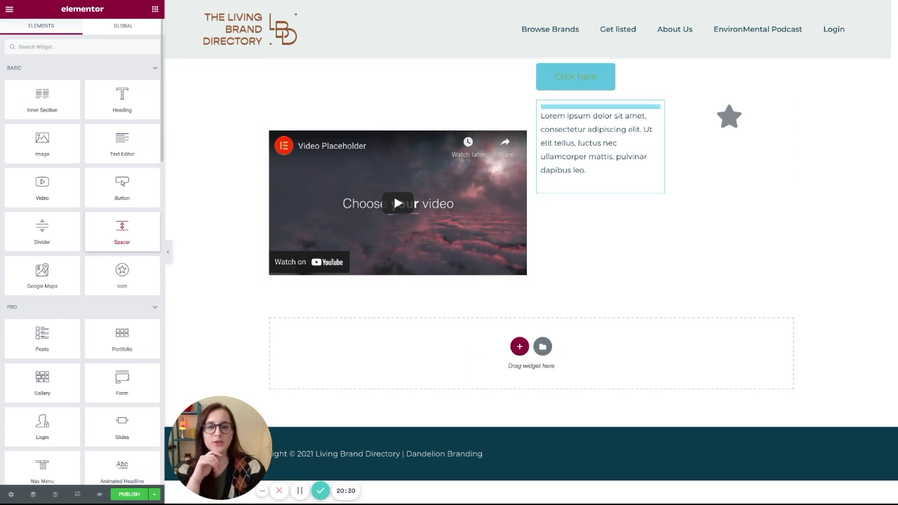
{"action": "left_click_drag", "start_coordinate": [122, 231], "coordinate": [600, 108]}
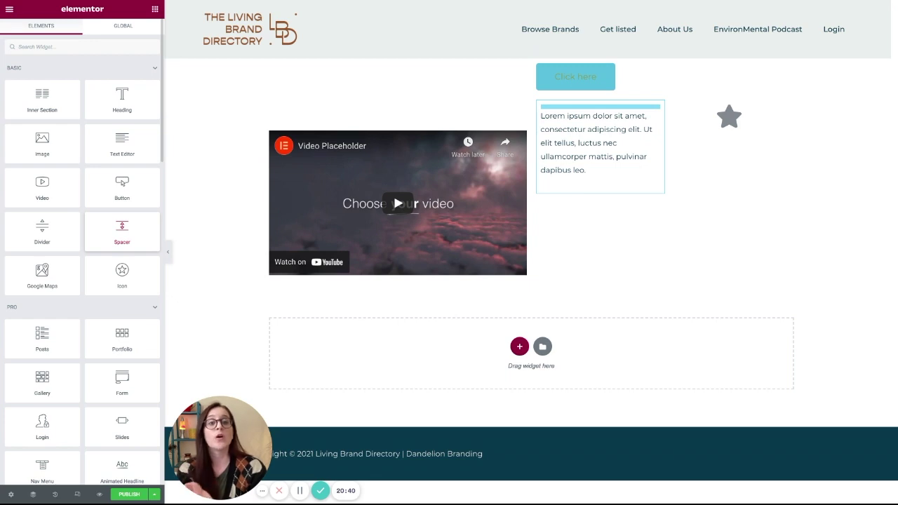
{"action": "mouse_move", "coordinate": [600, 108]}
{"action": "left_mouse_down"}
{"action": "mouse_move", "coordinate": [631, 106]}
{"action": "mouse_move", "coordinate": [600, 110]}
{"action": "left_mouse_up"}
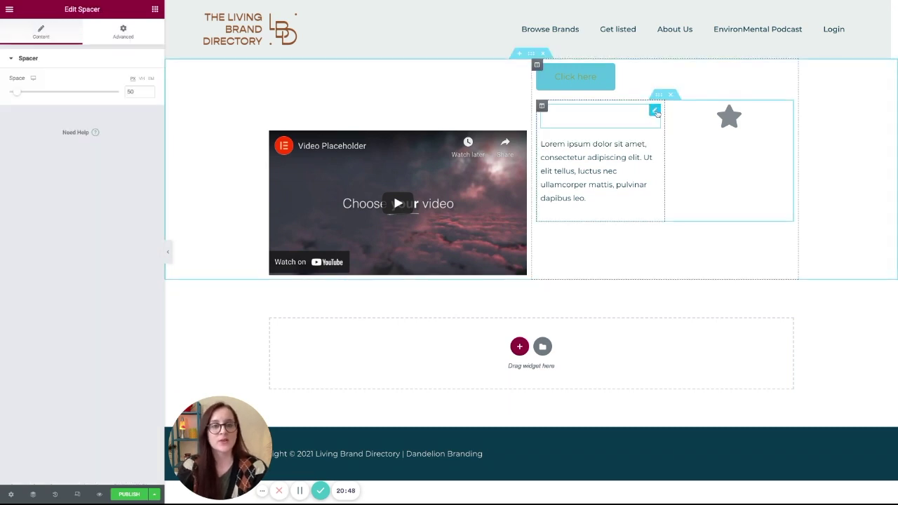
Step: Move the spacer above the inner section and widen the text column to about 69.45%
{"action": "mouse_move", "coordinate": [656, 112]}
{"action": "left_mouse_down"}
{"action": "mouse_move", "coordinate": [695, 109]}
{"action": "mouse_move", "coordinate": [723, 84]}
{"action": "mouse_move", "coordinate": [715, 107]}
{"action": "mouse_move", "coordinate": [651, 108]}
{"action": "left_mouse_up"}
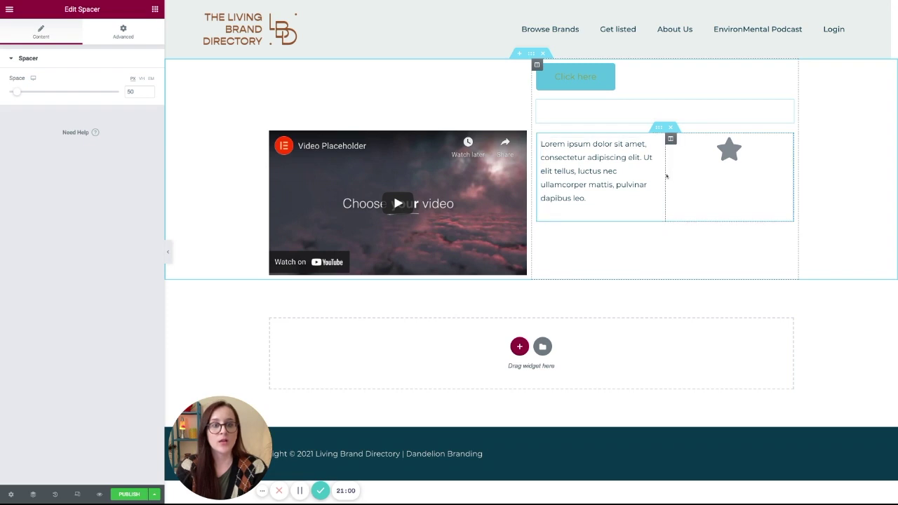
{"action": "left_click_drag", "start_coordinate": [664, 173], "coordinate": [703, 163]}
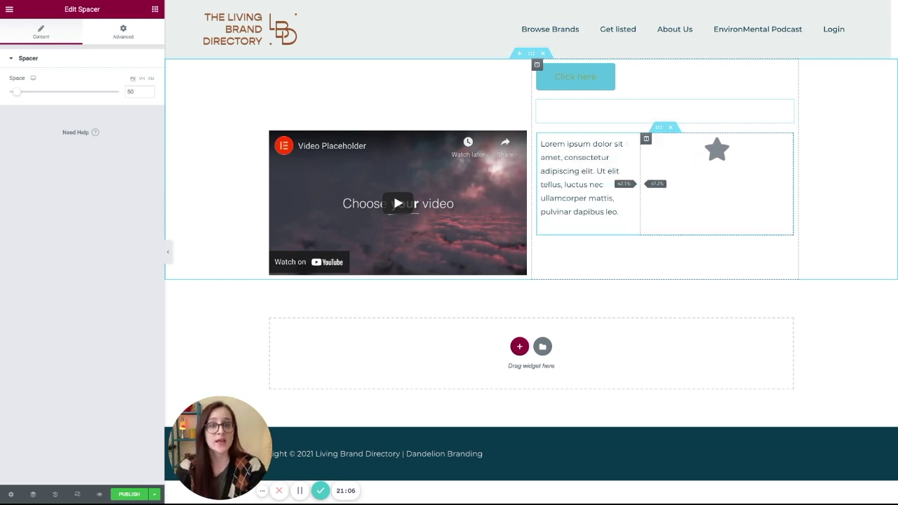
{"action": "left_click_drag", "start_coordinate": [635, 183], "coordinate": [715, 163]}
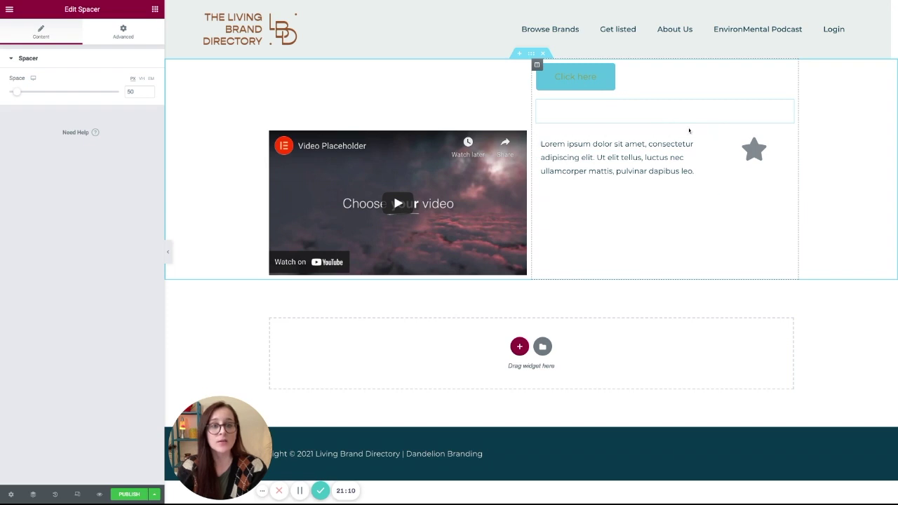
{"action": "left_click", "coordinate": [541, 139]}
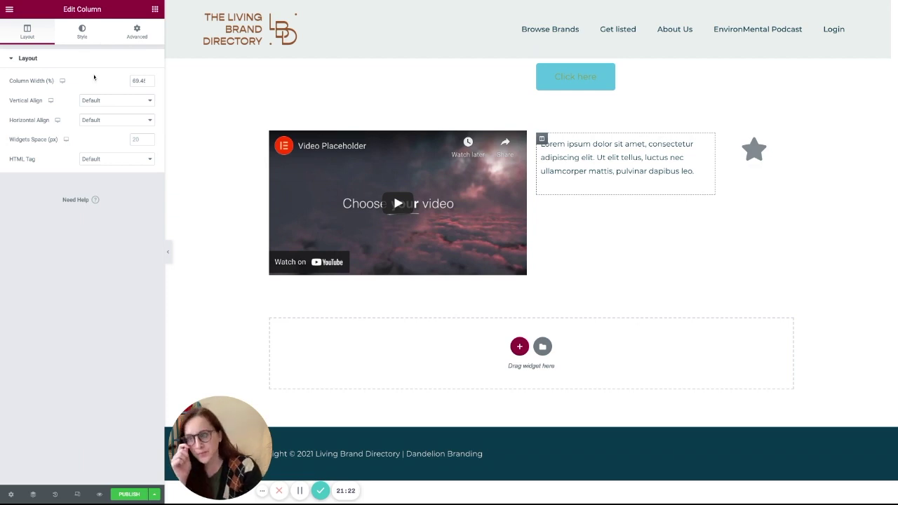
Step: Enter 70 in the text column's Column Width (%) field
{"action": "double_click", "coordinate": [139, 80]}
{"action": "type", "text": "70"}
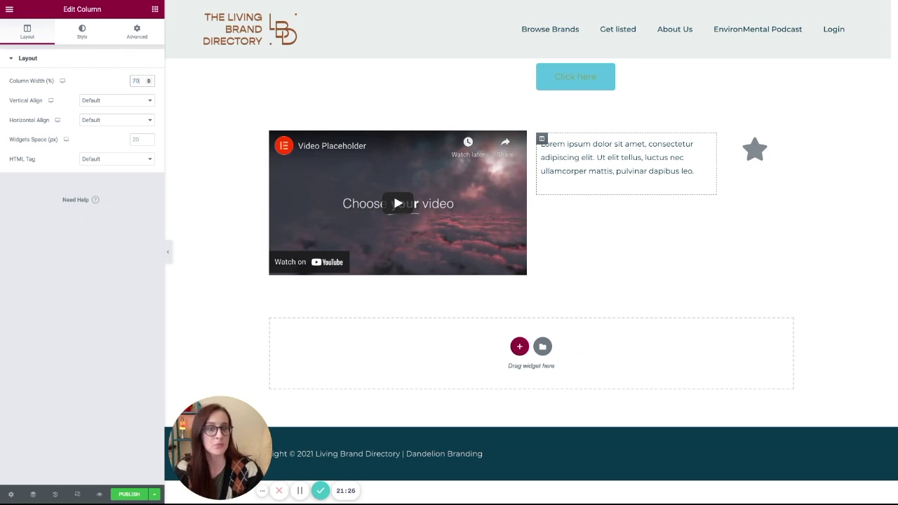
{"action": "left_click", "coordinate": [62, 82]}
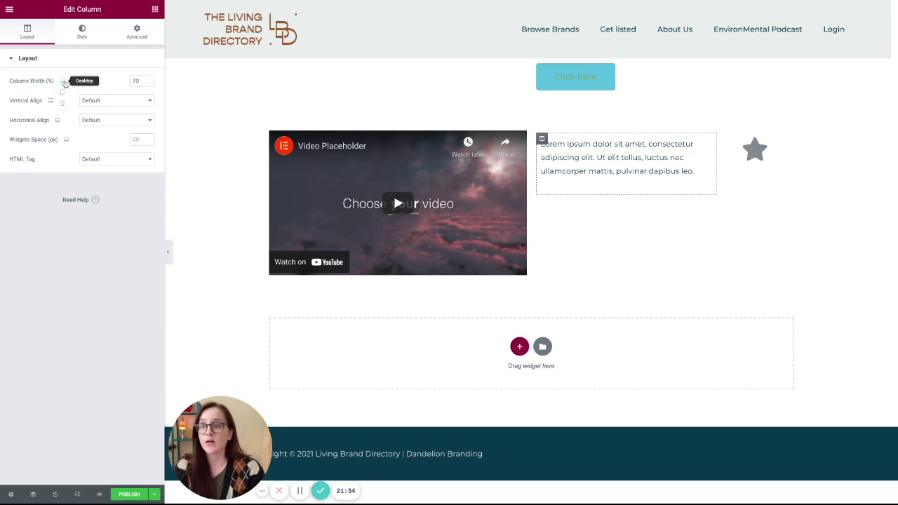
{"action": "left_click", "coordinate": [64, 83]}
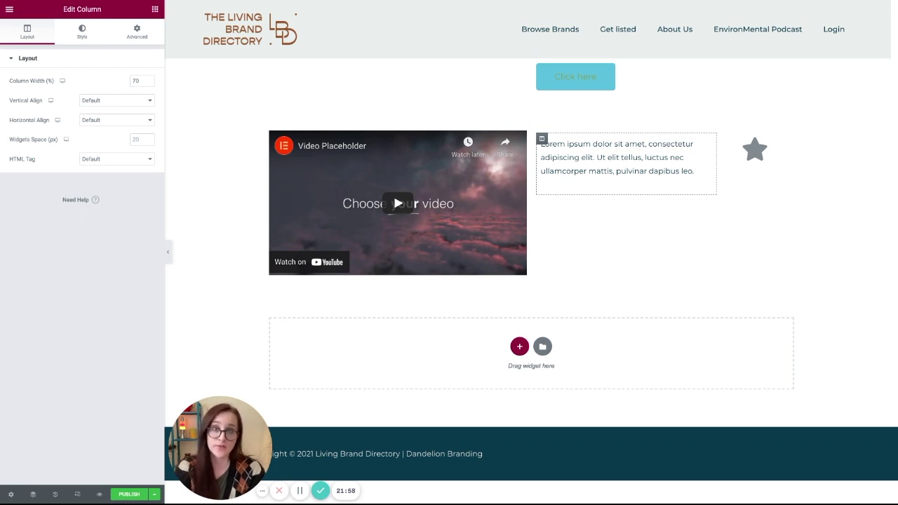
Step: Check the page in mobile preview, scrolling through it and the widget list
{"action": "mouse_move", "coordinate": [64, 84]}
{"action": "left_click", "coordinate": [62, 103]}
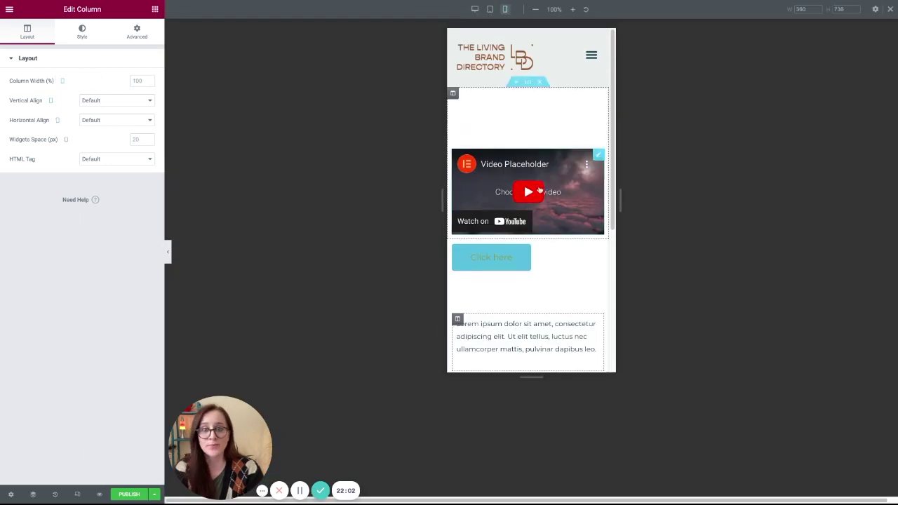
{"action": "scroll", "coordinate": [554, 200], "scroll_direction": "down", "scroll_amount": 1}
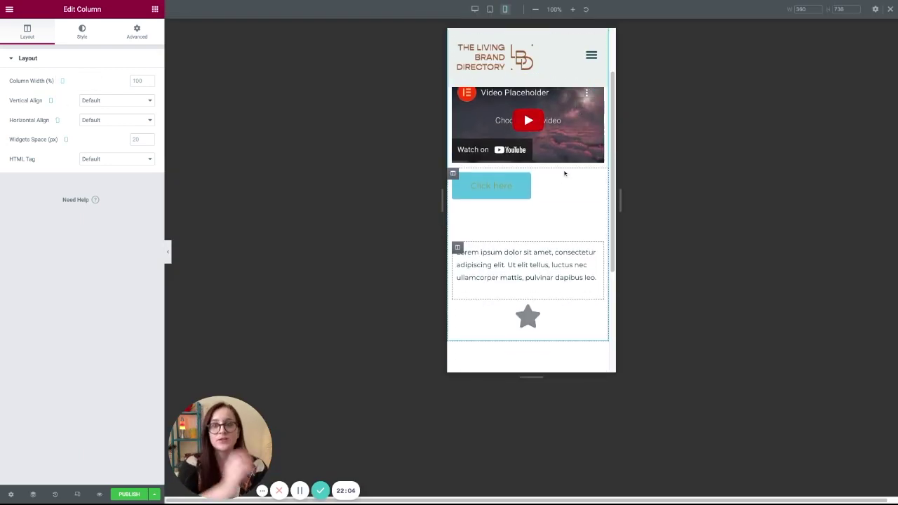
{"action": "scroll", "coordinate": [553, 202], "scroll_direction": "down", "scroll_amount": 1}
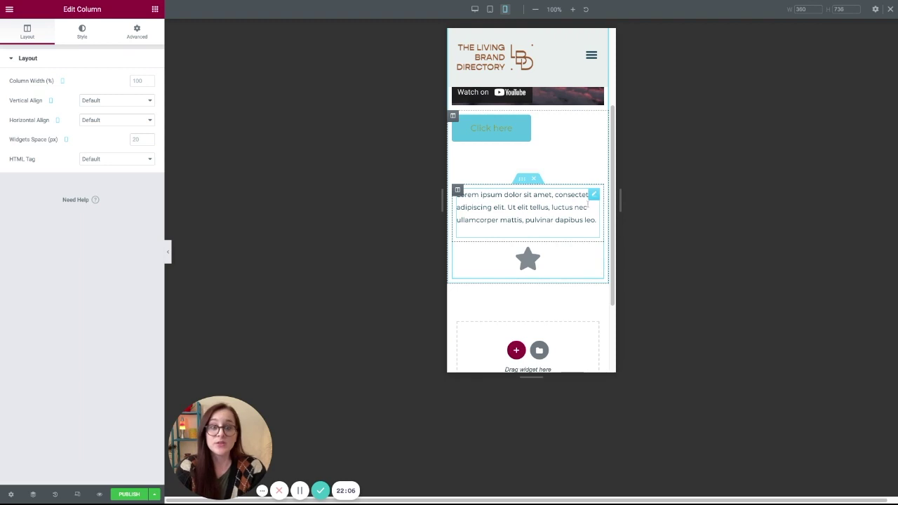
{"action": "left_click", "coordinate": [155, 9]}
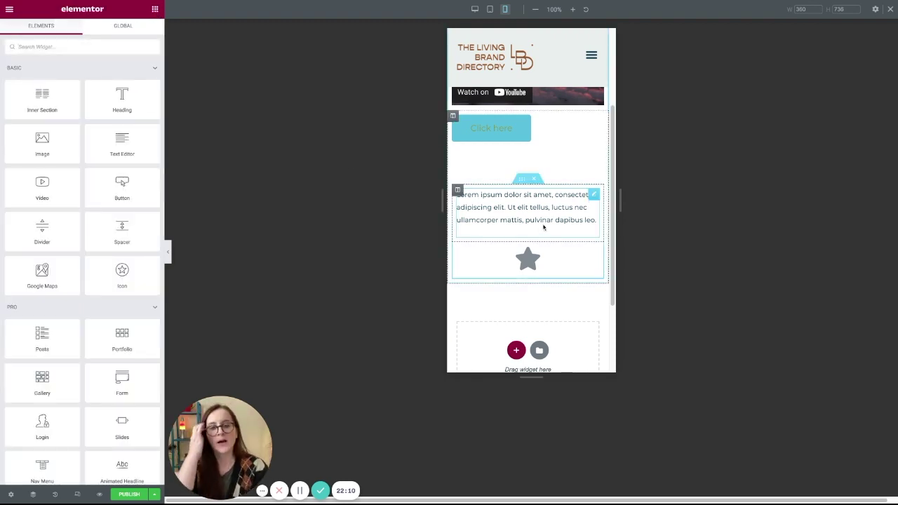
{"action": "scroll", "coordinate": [578, 230], "scroll_direction": "up", "scroll_amount": 2}
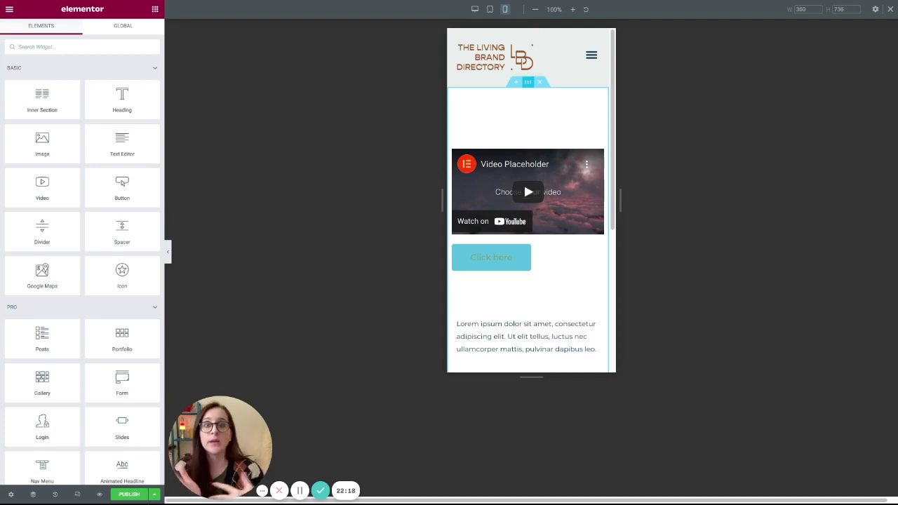
Step: Select the section's layout settings and return the preview to Desktop width
{"action": "left_click", "coordinate": [527, 82]}
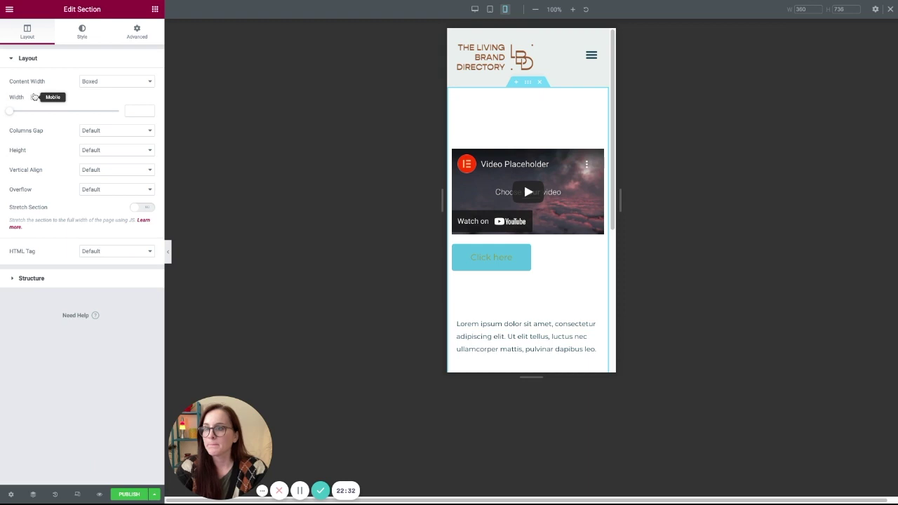
{"action": "left_click", "coordinate": [34, 97]}
{"action": "left_click", "coordinate": [32, 73]}
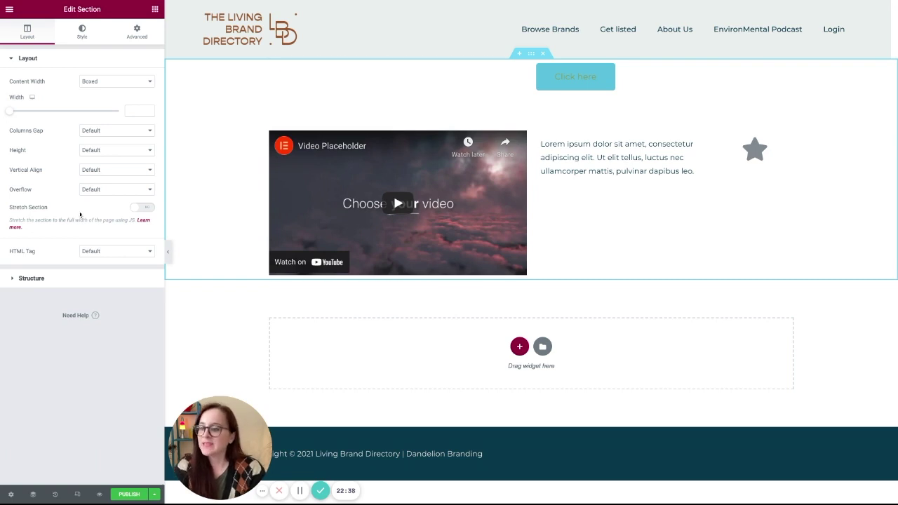
Step: Drag a Price List widget onto the page below the video row
{"action": "left_click", "coordinate": [155, 10]}
{"action": "scroll", "coordinate": [120, 203], "scroll_direction": "down", "scroll_amount": 5}
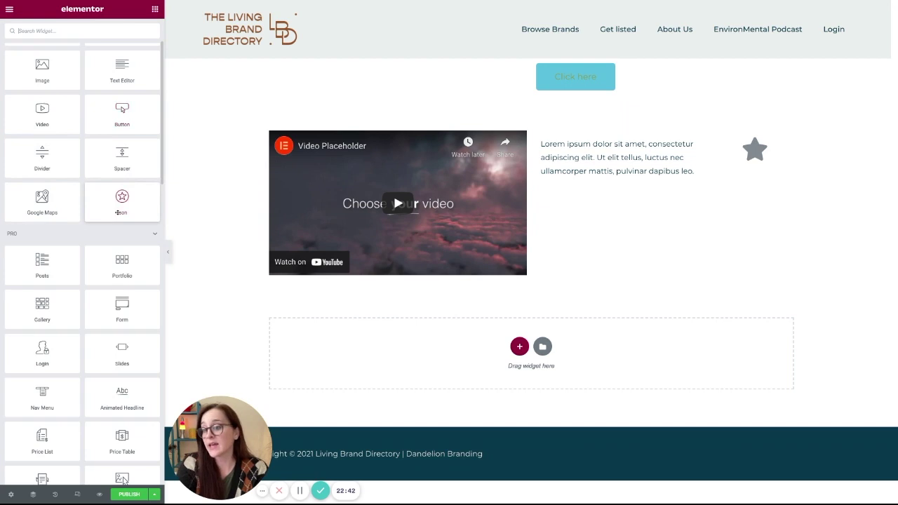
{"action": "scroll", "coordinate": [54, 216], "scroll_direction": "down", "scroll_amount": 3}
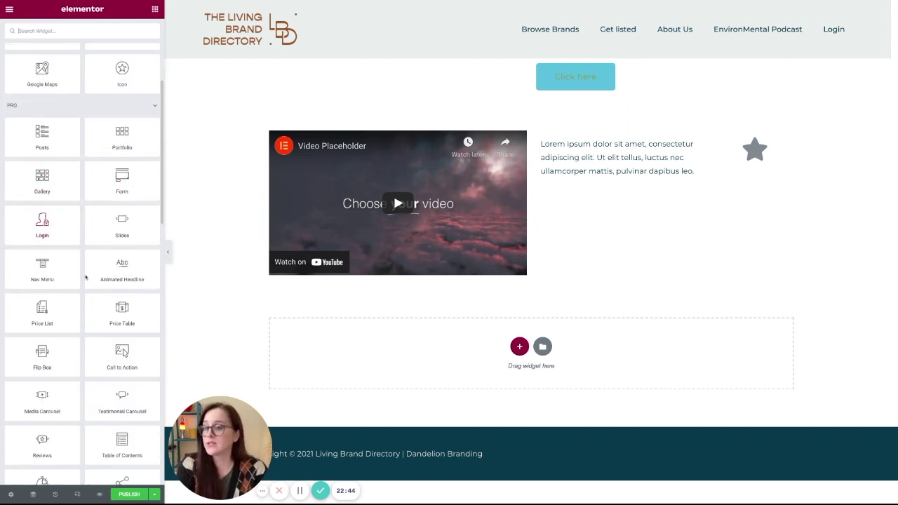
{"action": "left_click_drag", "start_coordinate": [58, 309], "coordinate": [531, 337]}
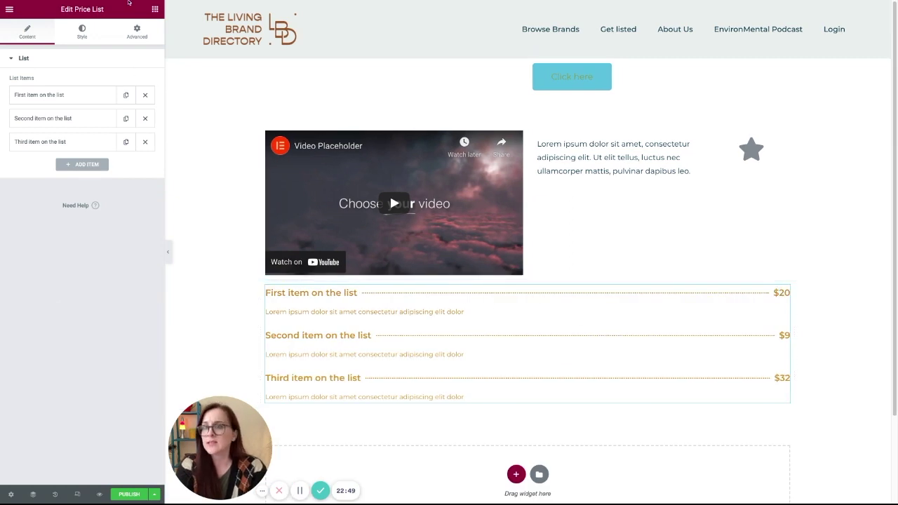
Step: Add a Counter widget in the column beside the video
{"action": "left_click", "coordinate": [155, 9]}
{"action": "scroll", "coordinate": [90, 257], "scroll_direction": "down", "scroll_amount": 4}
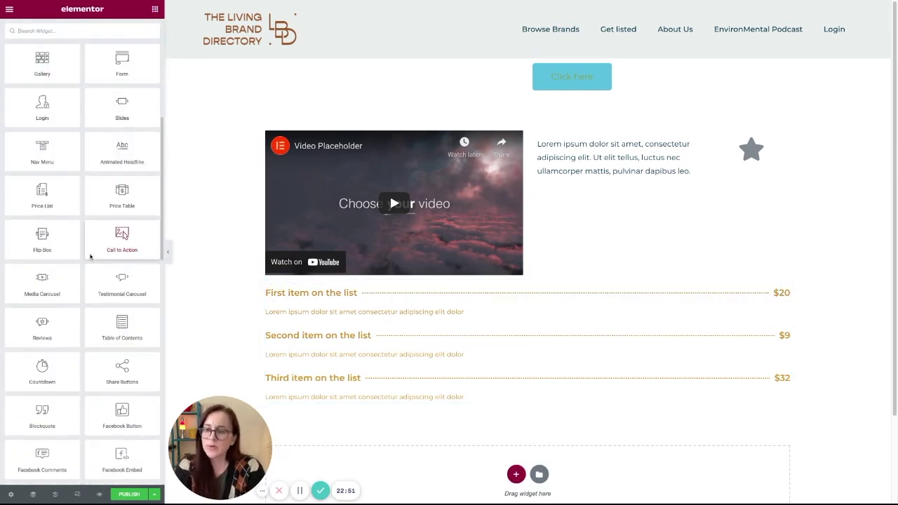
{"action": "scroll", "coordinate": [52, 317], "scroll_direction": "down", "scroll_amount": 1}
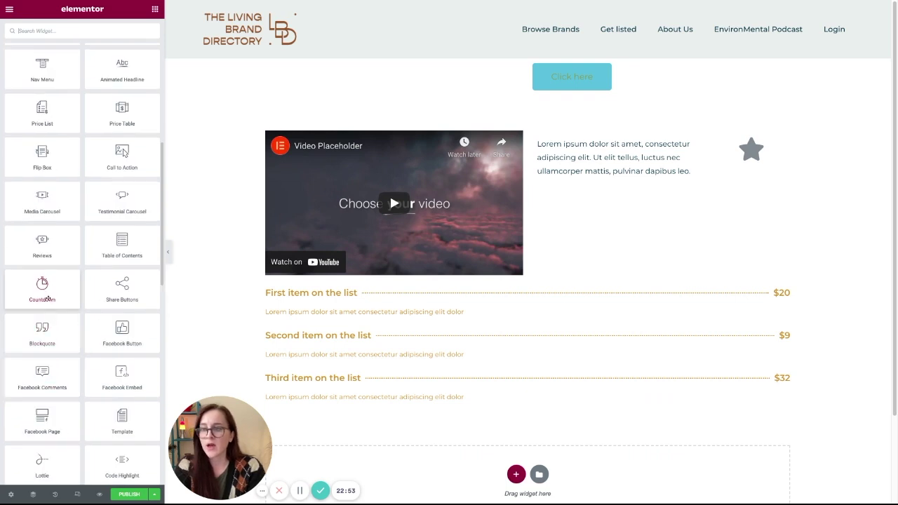
{"action": "scroll", "coordinate": [127, 298], "scroll_direction": "down", "scroll_amount": 2}
{"action": "scroll", "coordinate": [126, 298], "scroll_direction": "down", "scroll_amount": 2}
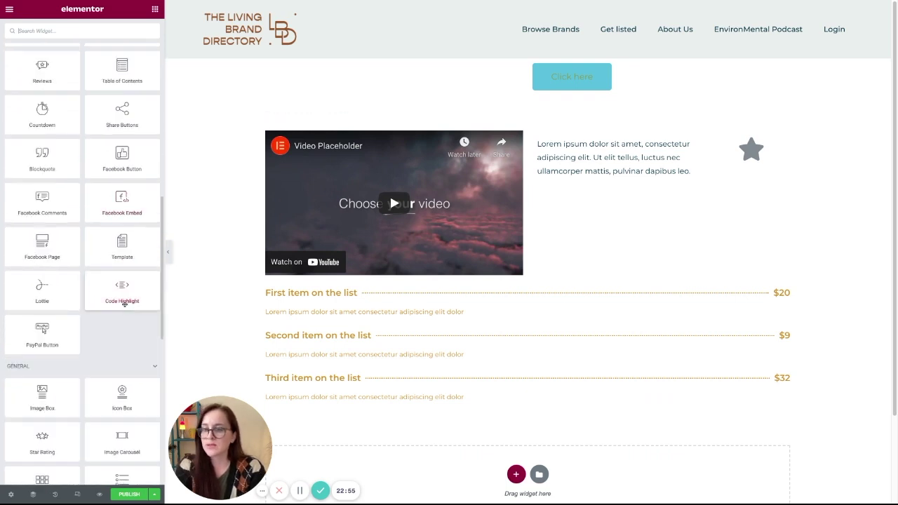
{"action": "scroll", "coordinate": [64, 298], "scroll_direction": "down", "scroll_amount": 2}
{"action": "scroll", "coordinate": [64, 298], "scroll_direction": "down", "scroll_amount": 2}
{"action": "scroll", "coordinate": [64, 298], "scroll_direction": "down", "scroll_amount": 3}
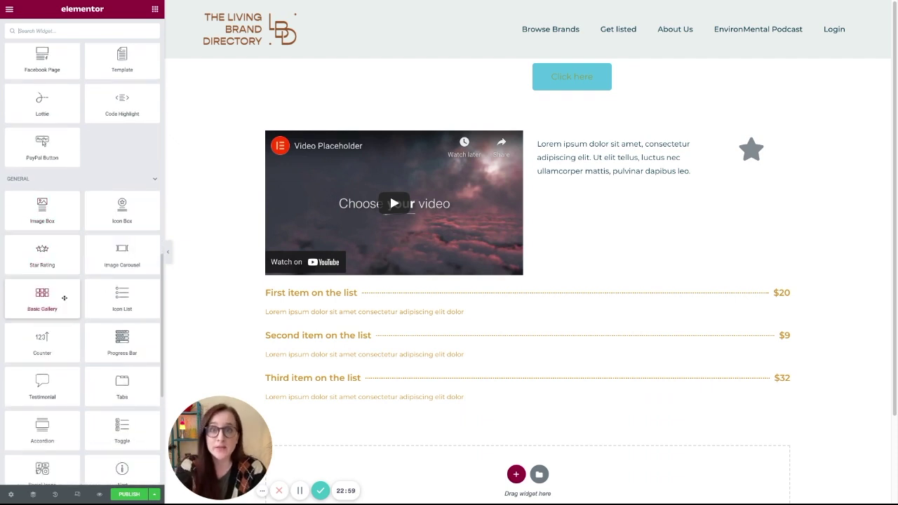
{"action": "scroll", "coordinate": [42, 305], "scroll_direction": "down", "scroll_amount": 1}
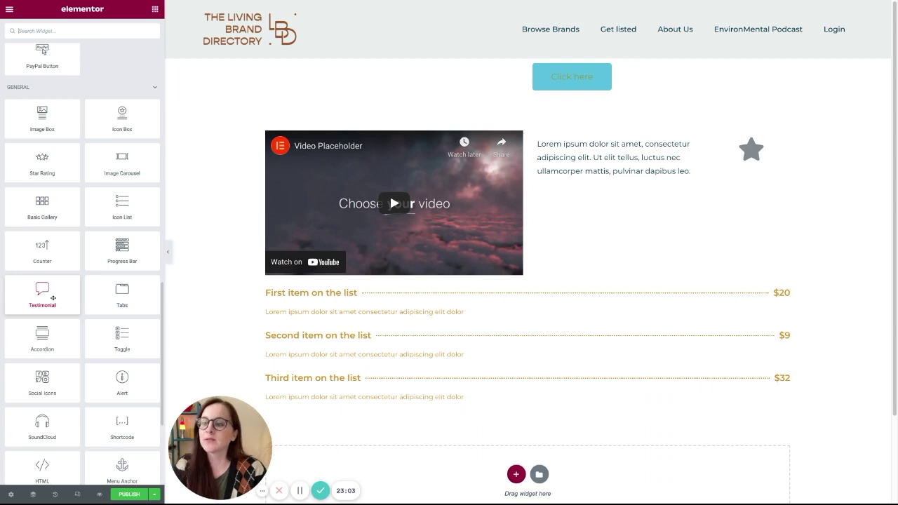
{"action": "scroll", "coordinate": [92, 267], "scroll_direction": "down", "scroll_amount": 3}
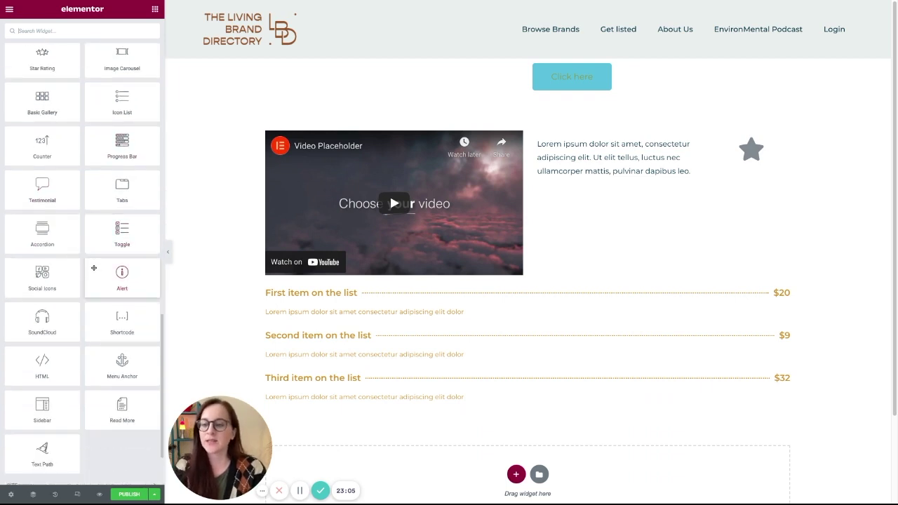
{"action": "scroll", "coordinate": [93, 268], "scroll_direction": "down", "scroll_amount": 3}
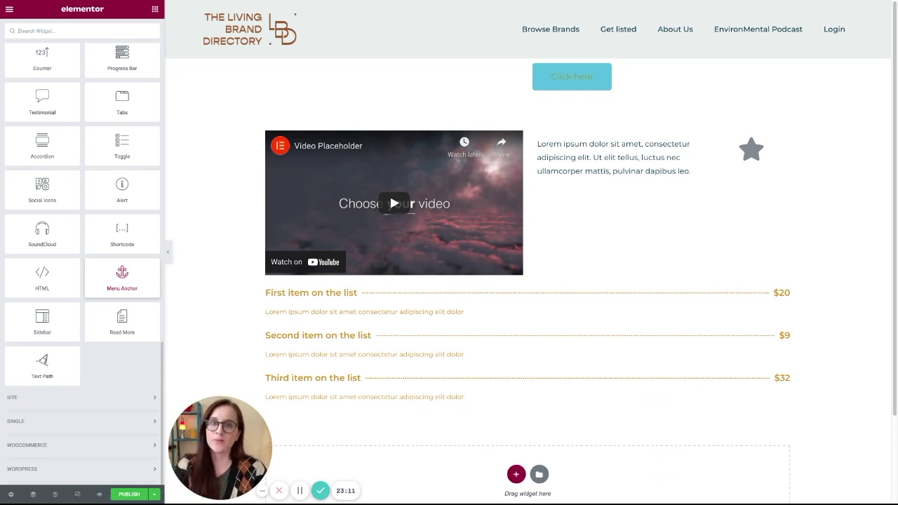
{"action": "scroll", "coordinate": [75, 337], "scroll_direction": "up", "scroll_amount": 6}
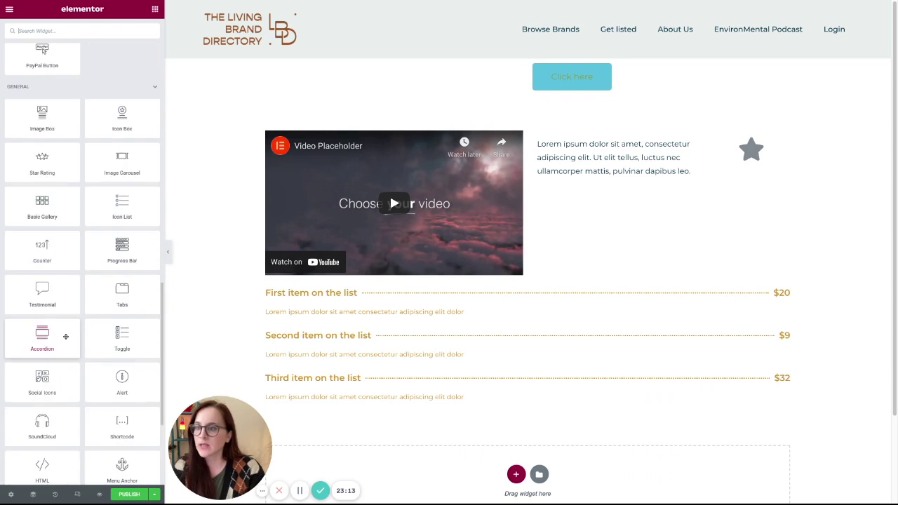
{"action": "left_click_drag", "start_coordinate": [40, 251], "coordinate": [663, 137]}
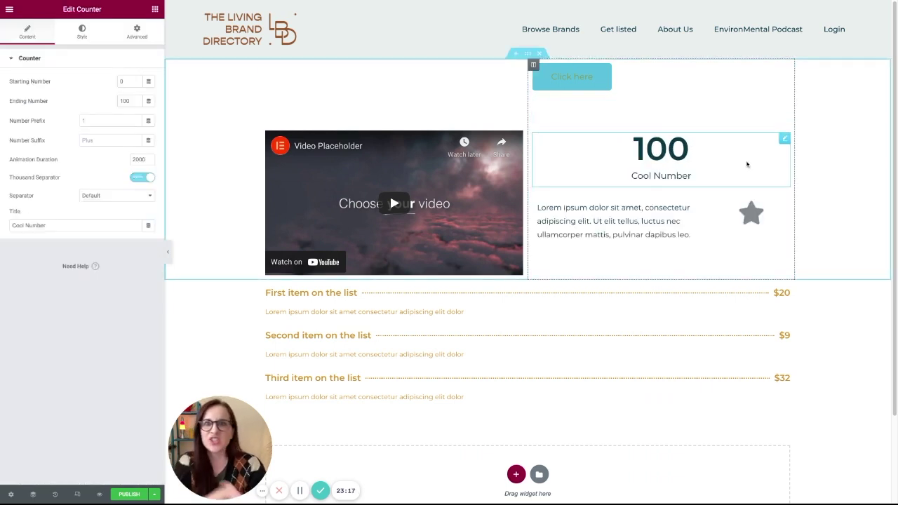
{"action": "left_click", "coordinate": [154, 9]}
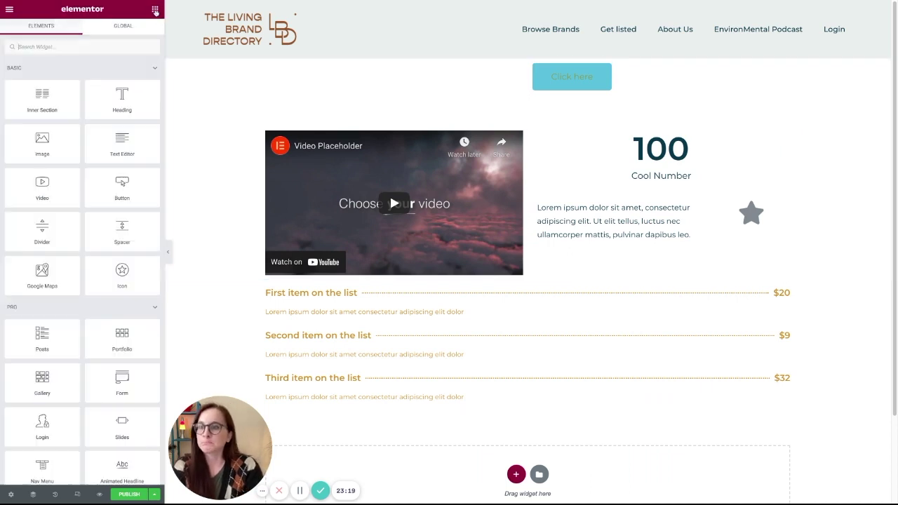
{"action": "scroll", "coordinate": [141, 192], "scroll_direction": "down", "scroll_amount": 3}
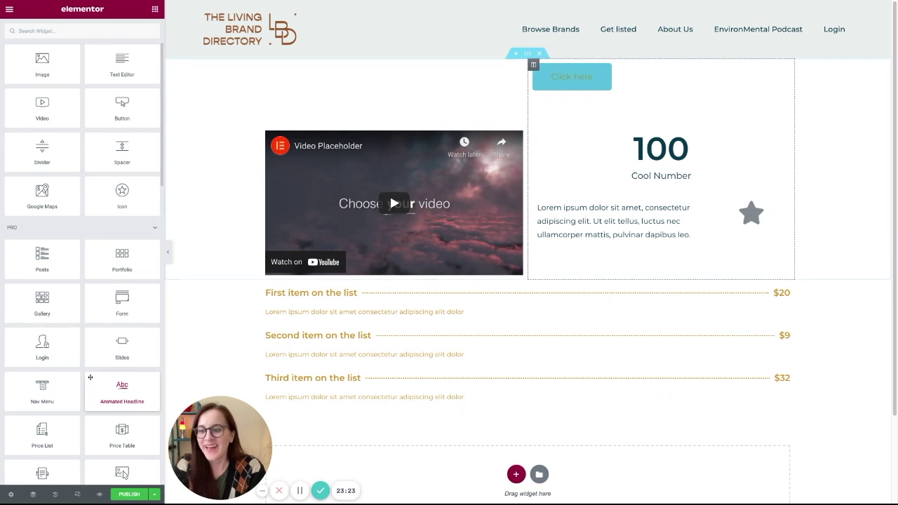
Step: Add an Animated Headline above the counter and give the paragraph the Secondary global colour
{"action": "left_click_drag", "start_coordinate": [124, 394], "coordinate": [730, 129]}
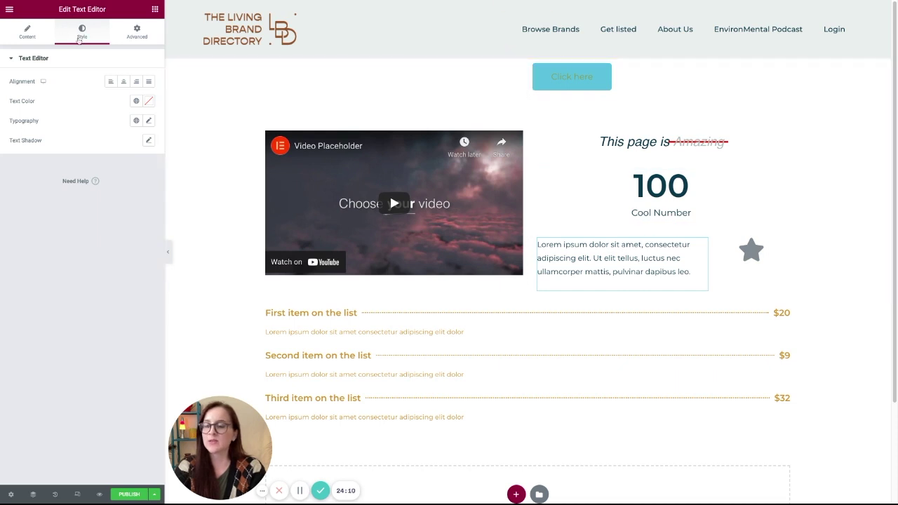
{"action": "left_click", "coordinate": [136, 101]}
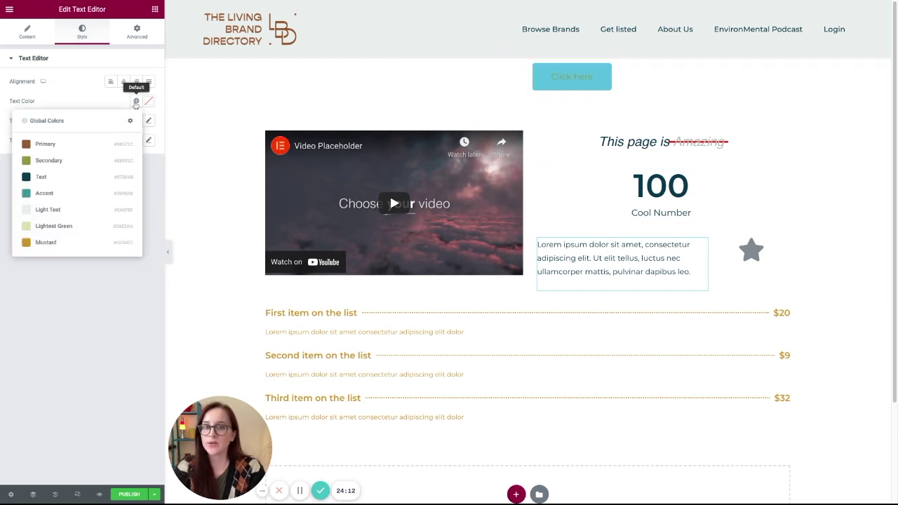
{"action": "left_click", "coordinate": [73, 161]}
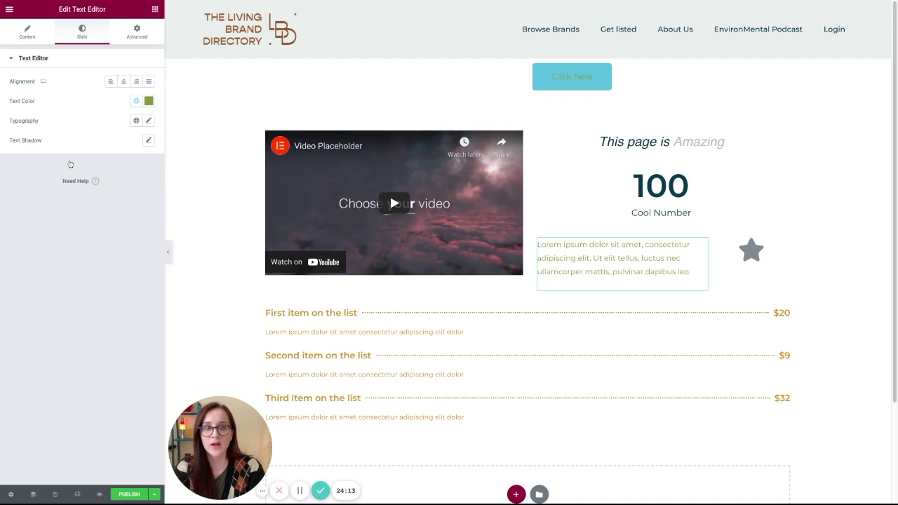
Step: Set the paragraph to the Text global font and show its Advanced Motion Effects settings
{"action": "left_click", "coordinate": [137, 122]}
{"action": "left_click", "coordinate": [76, 161]}
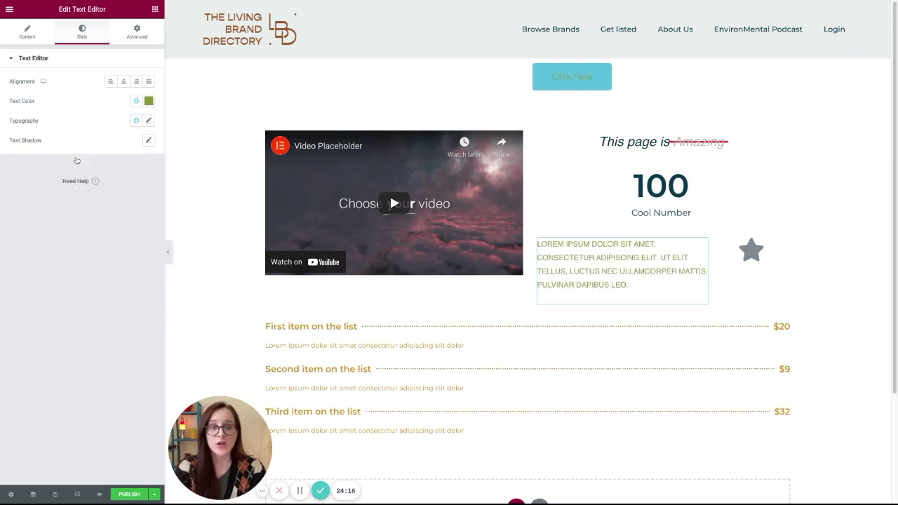
{"action": "left_click", "coordinate": [137, 122]}
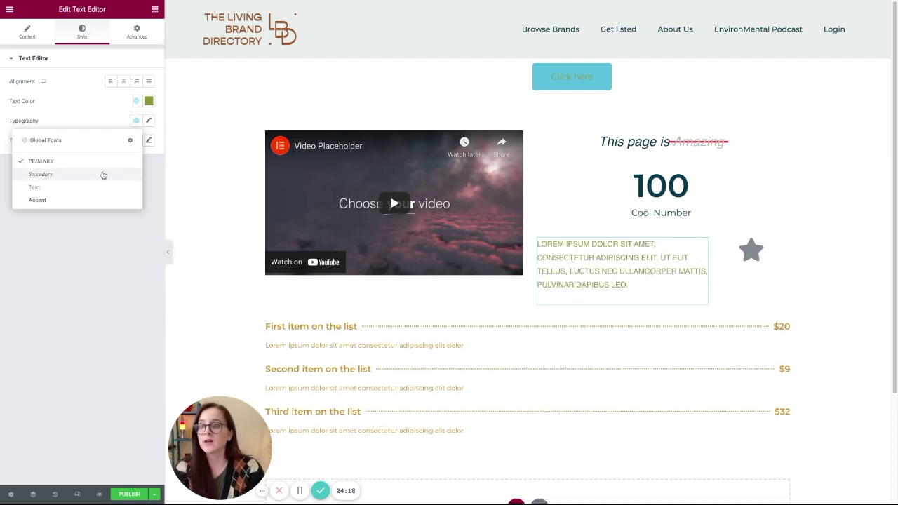
{"action": "left_click", "coordinate": [34, 186]}
{"action": "left_click", "coordinate": [138, 33]}
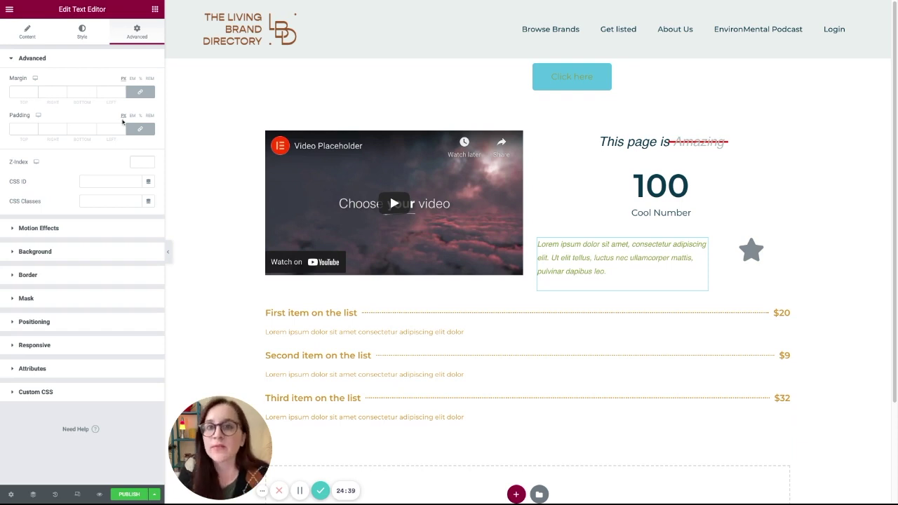
{"action": "left_click", "coordinate": [66, 231]}
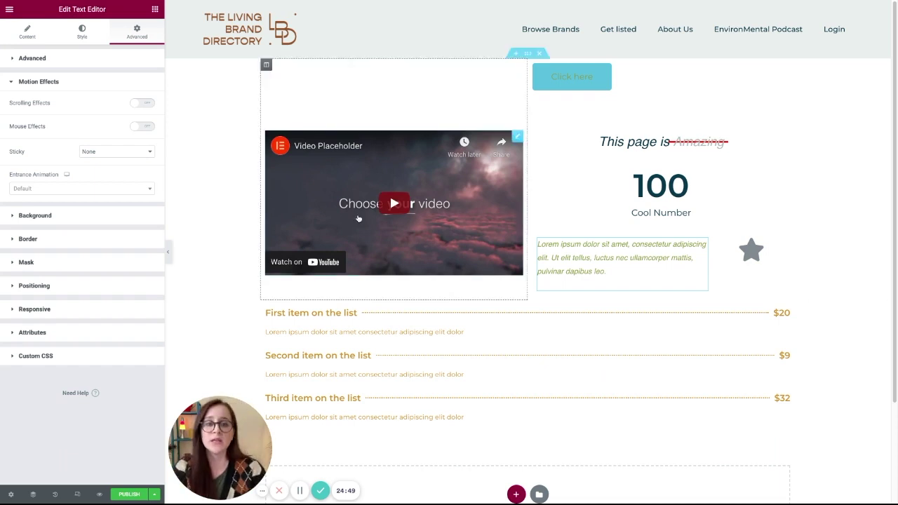
{"action": "left_click", "coordinate": [780, 246]}
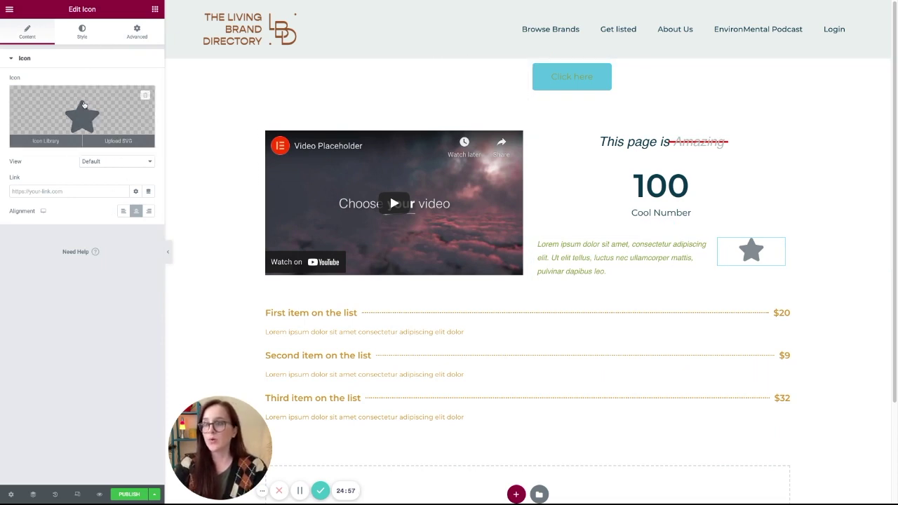
{"action": "left_click", "coordinate": [136, 34]}
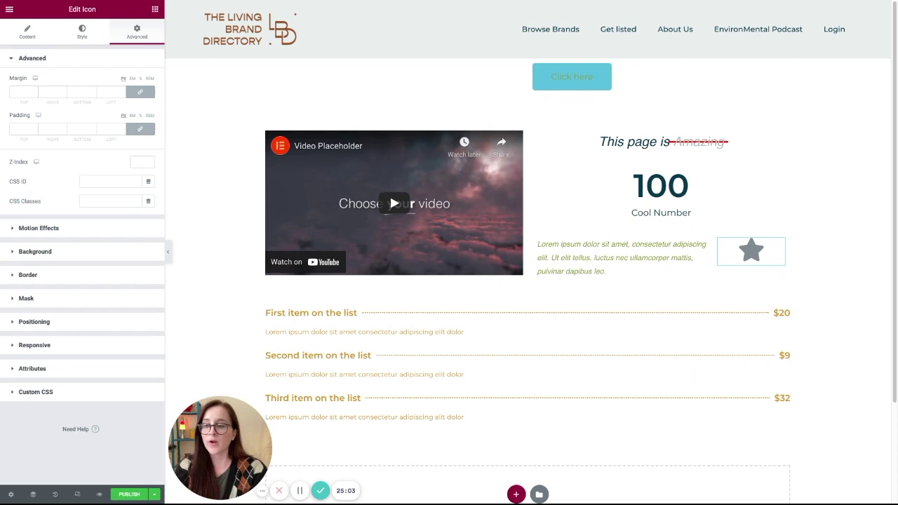
{"action": "left_click", "coordinate": [98, 228]}
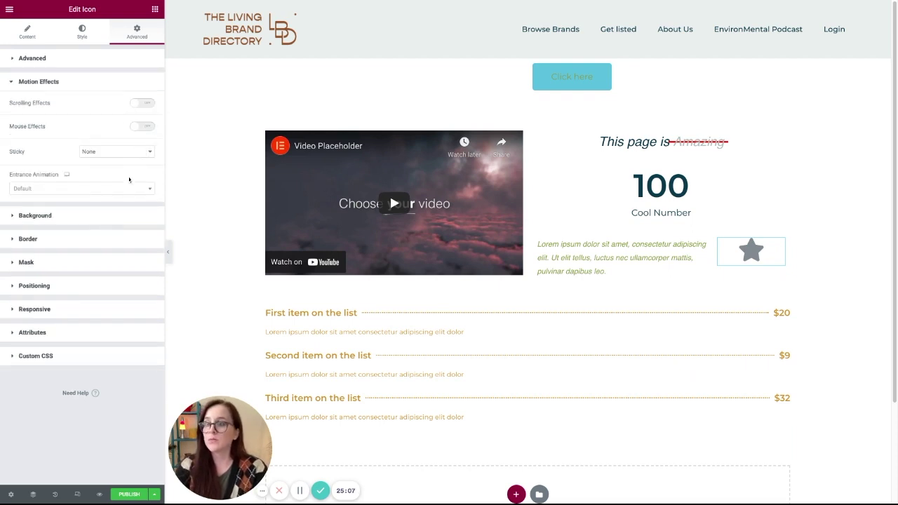
{"action": "left_click", "coordinate": [80, 189]}
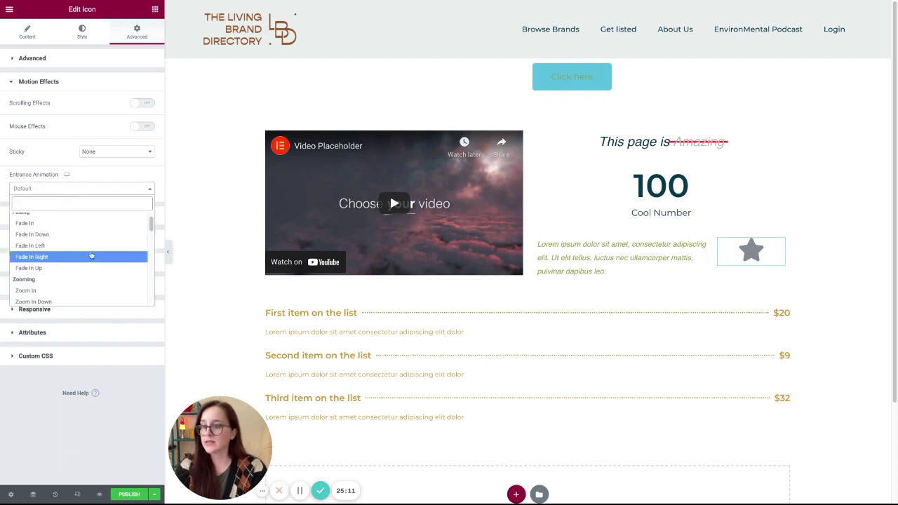
{"action": "scroll", "coordinate": [91, 256], "scroll_direction": "down", "scroll_amount": 3}
{"action": "scroll", "coordinate": [91, 257], "scroll_direction": "down", "scroll_amount": 2}
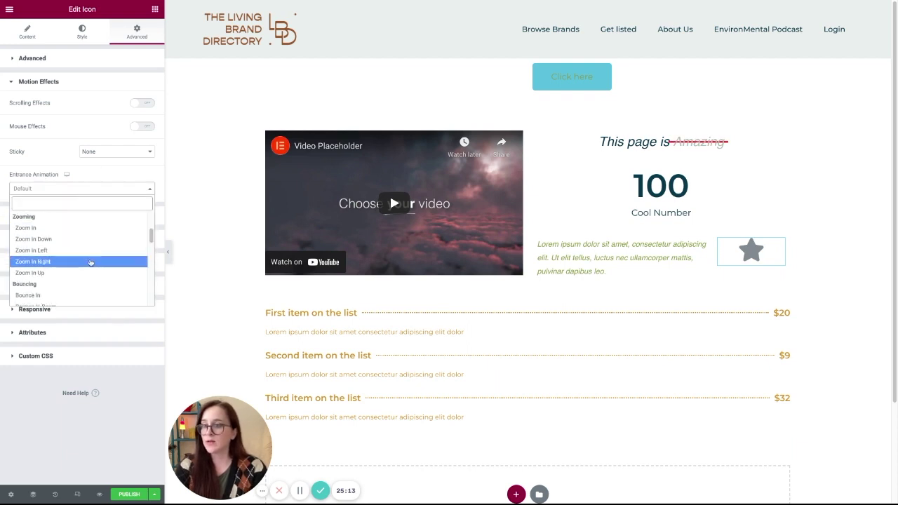
{"action": "left_click", "coordinate": [90, 259]}
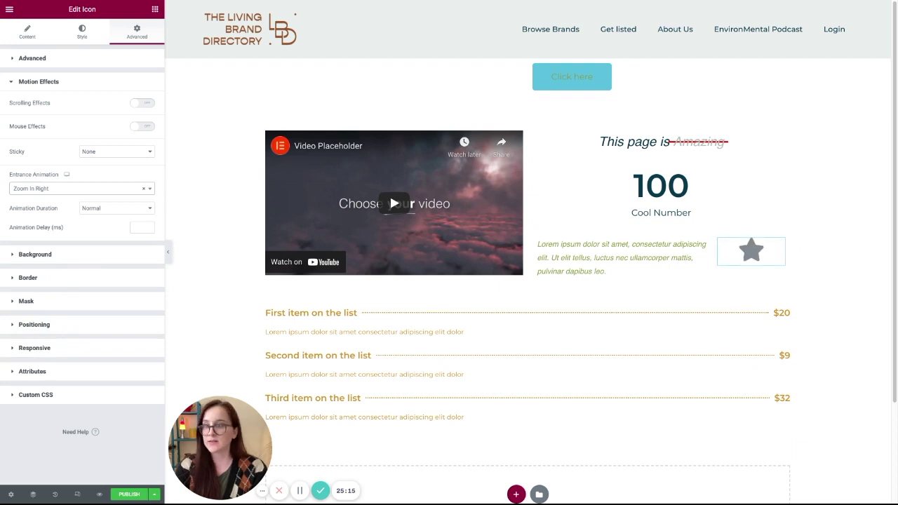
{"action": "left_click", "coordinate": [114, 196]}
{"action": "scroll", "coordinate": [110, 251], "scroll_direction": "down", "scroll_amount": 3}
{"action": "scroll", "coordinate": [111, 249], "scroll_direction": "down", "scroll_amount": 1}
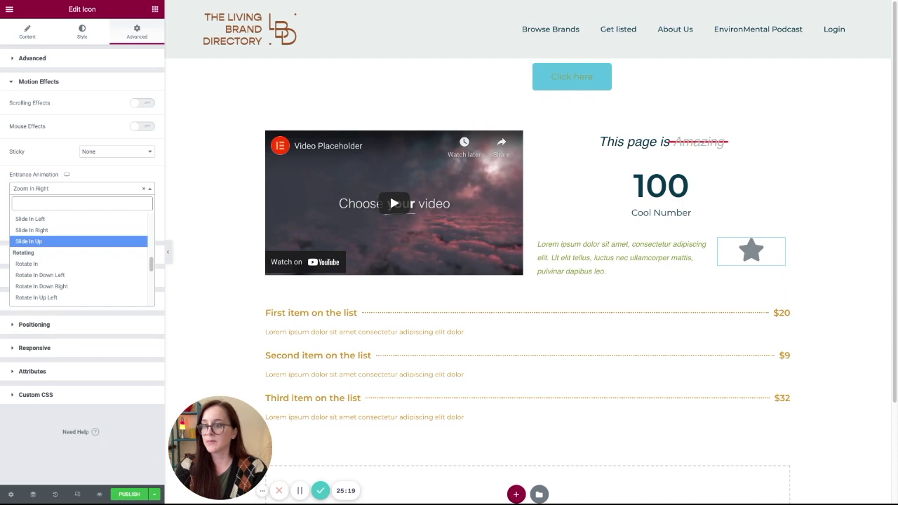
{"action": "scroll", "coordinate": [91, 242], "scroll_direction": "down", "scroll_amount": 2}
{"action": "left_click", "coordinate": [89, 238]}
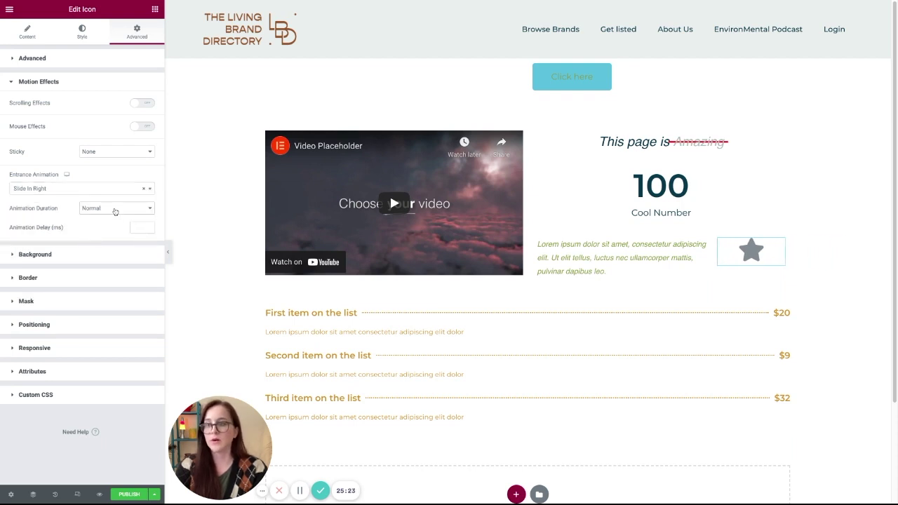
{"action": "left_click", "coordinate": [115, 211]}
{"action": "left_click", "coordinate": [114, 204]}
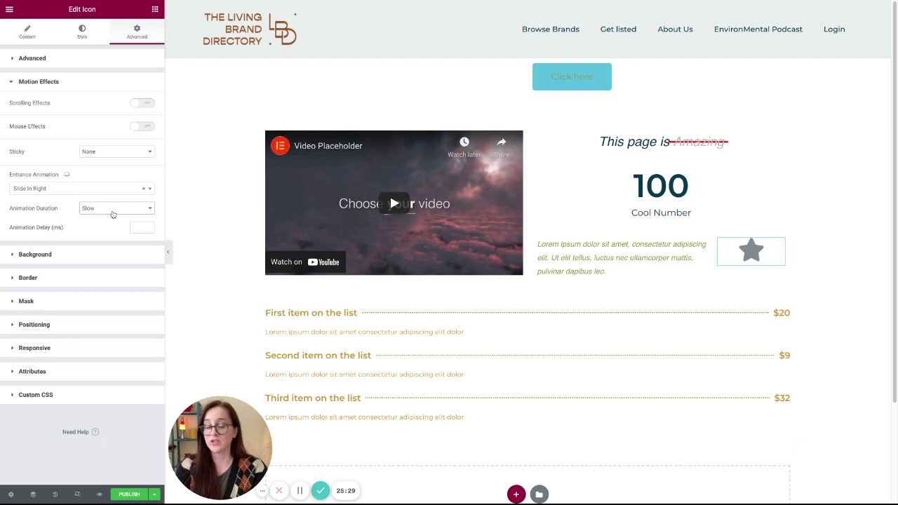
{"action": "left_click", "coordinate": [113, 213]}
{"action": "left_click", "coordinate": [104, 233]}
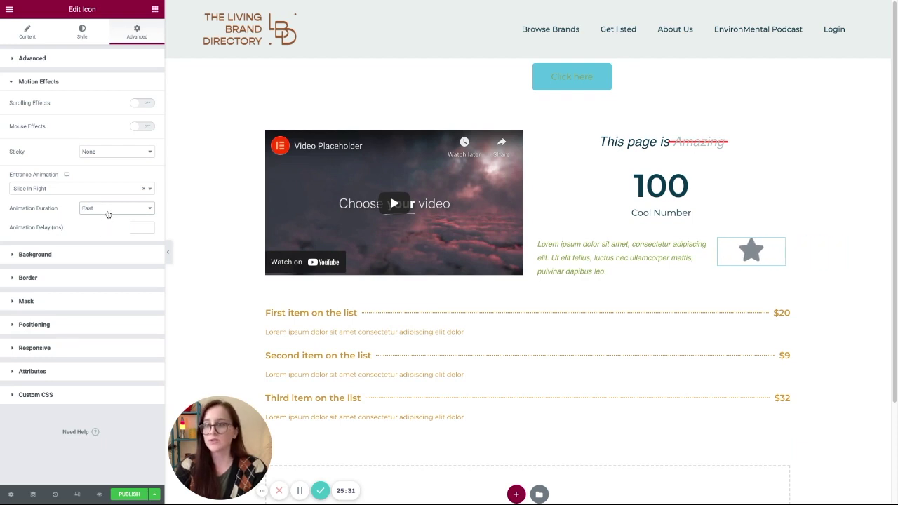
{"action": "left_click", "coordinate": [107, 214]}
{"action": "left_click", "coordinate": [105, 236]}
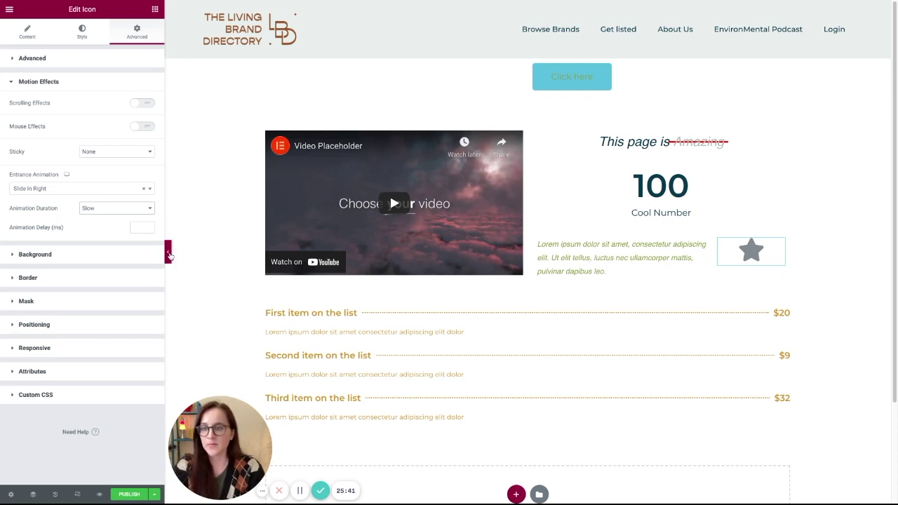
Step: Preview the page with the panel hidden, then expand the background and border settings
{"action": "left_click", "coordinate": [168, 254]}
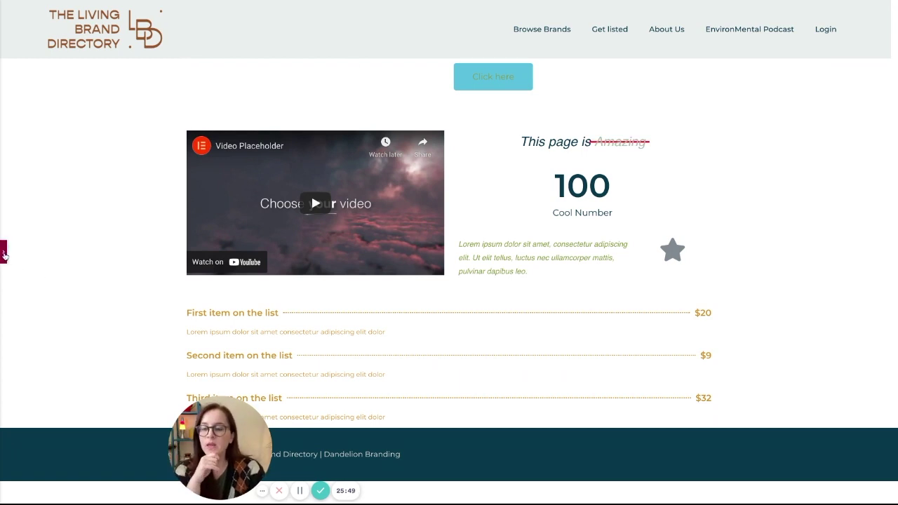
{"action": "left_click", "coordinate": [4, 254]}
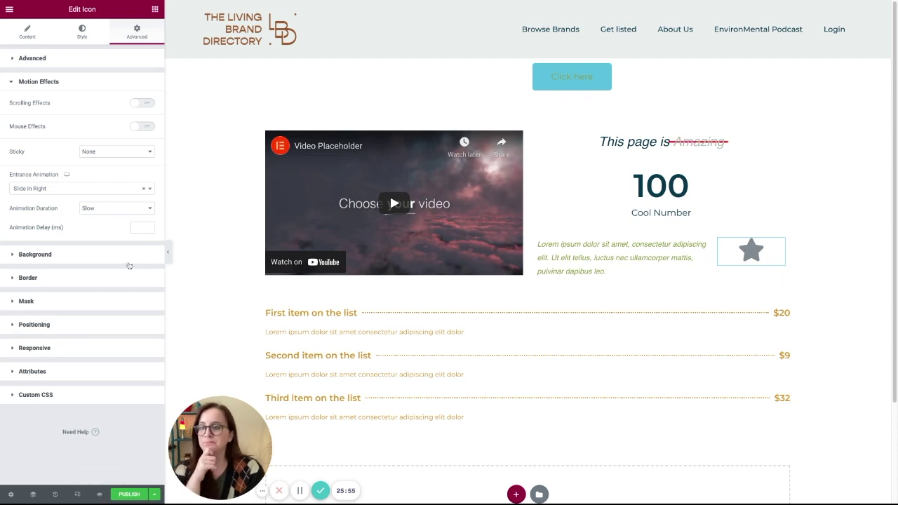
{"action": "left_click", "coordinate": [140, 256]}
{"action": "left_click", "coordinate": [75, 180]}
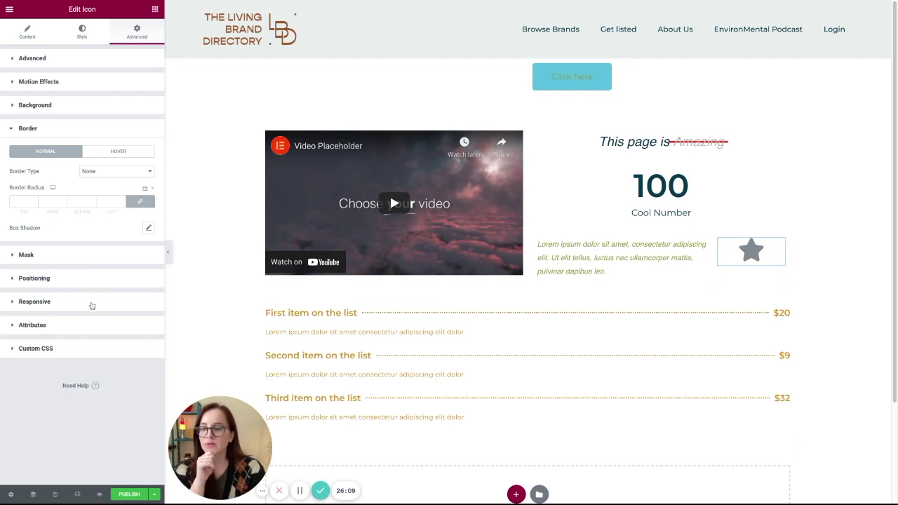
Step: Turn on Hide On Desktop for the star icon and confirm it in preview
{"action": "left_click", "coordinate": [92, 306]}
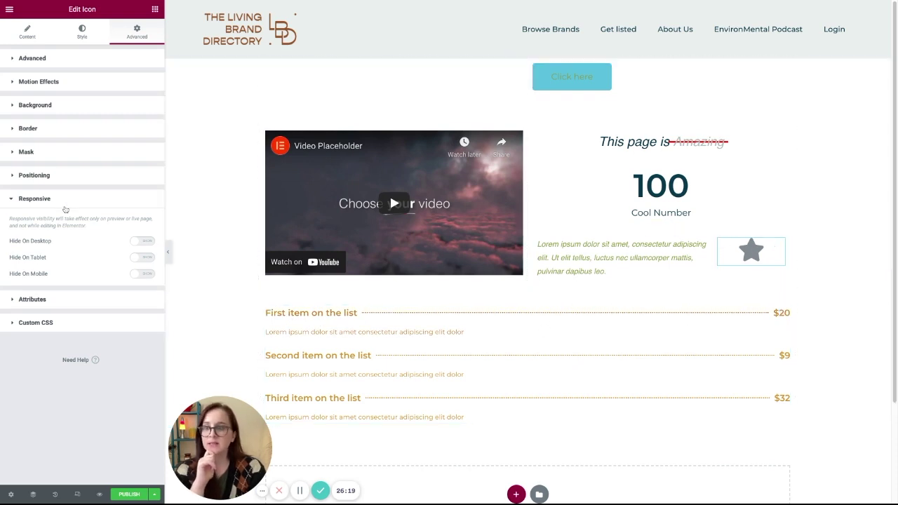
{"action": "left_click", "coordinate": [136, 242]}
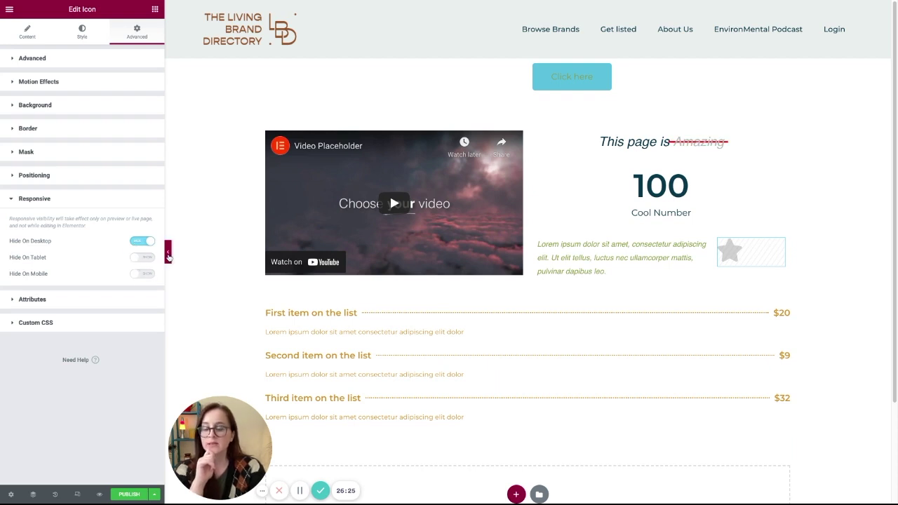
{"action": "left_click", "coordinate": [168, 257]}
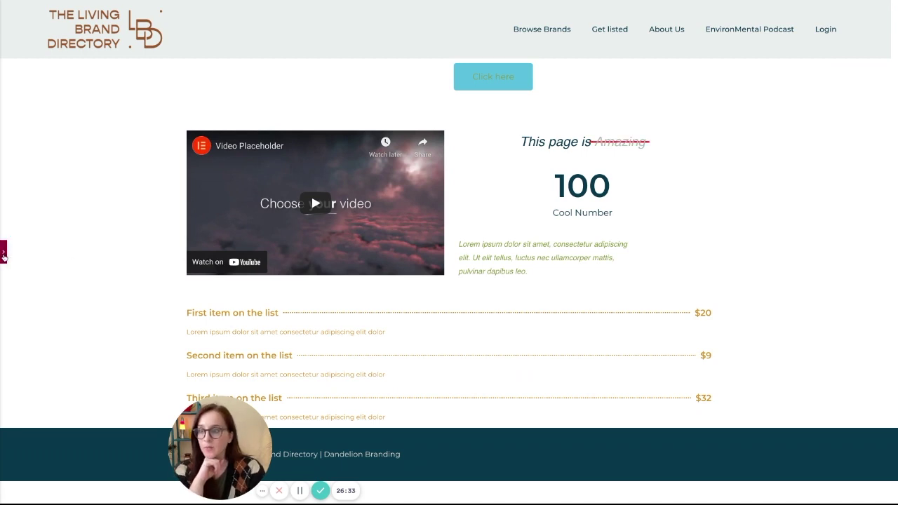
{"action": "left_click", "coordinate": [3, 251]}
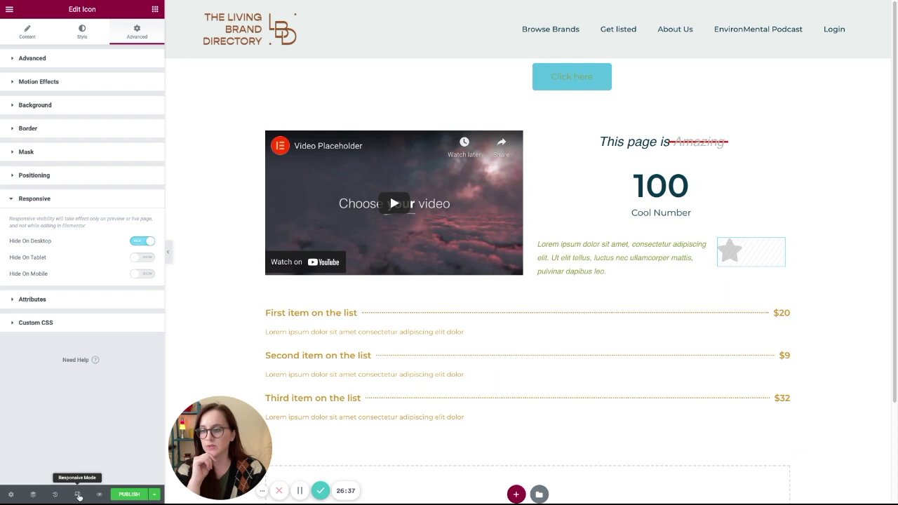
Step: Preview the page in mobile, tablet and then desktop layouts
{"action": "left_click", "coordinate": [78, 494]}
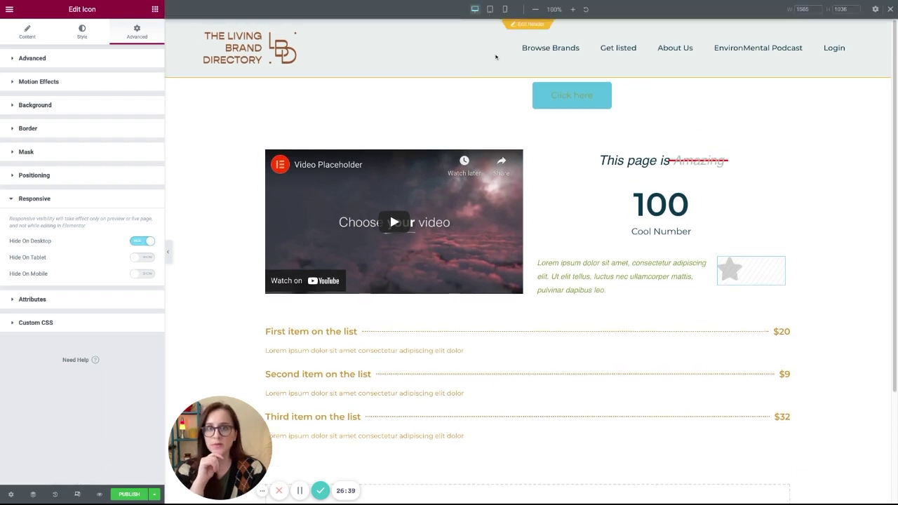
{"action": "left_click", "coordinate": [505, 9]}
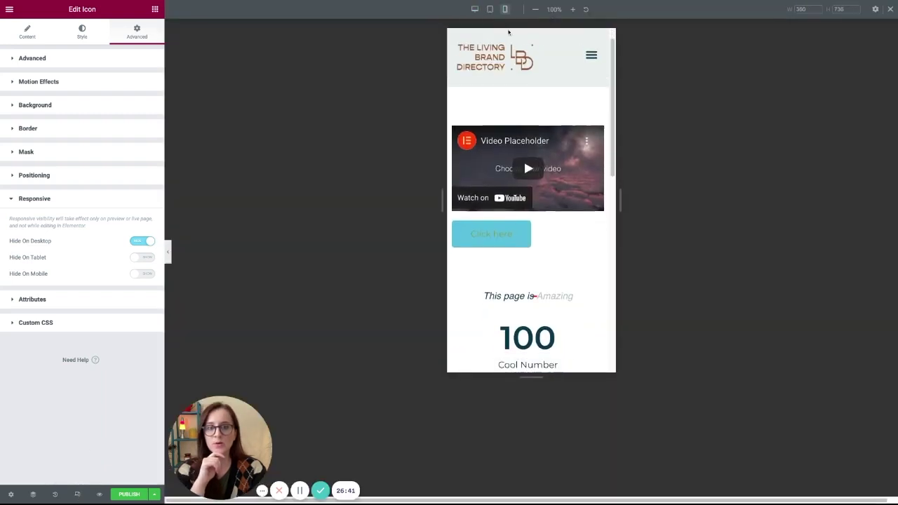
{"action": "left_click", "coordinate": [167, 251]}
{"action": "scroll", "coordinate": [411, 188], "scroll_direction": "up", "scroll_amount": 3}
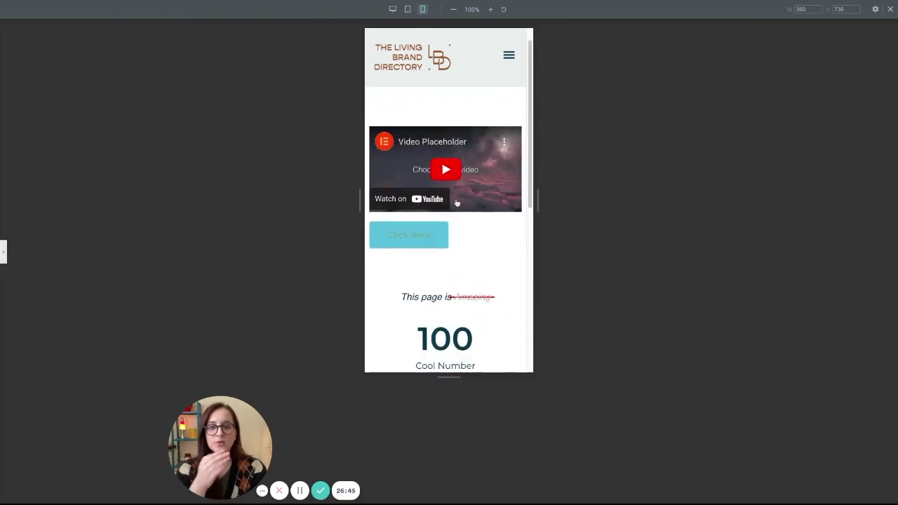
{"action": "scroll", "coordinate": [459, 242], "scroll_direction": "down", "scroll_amount": 3}
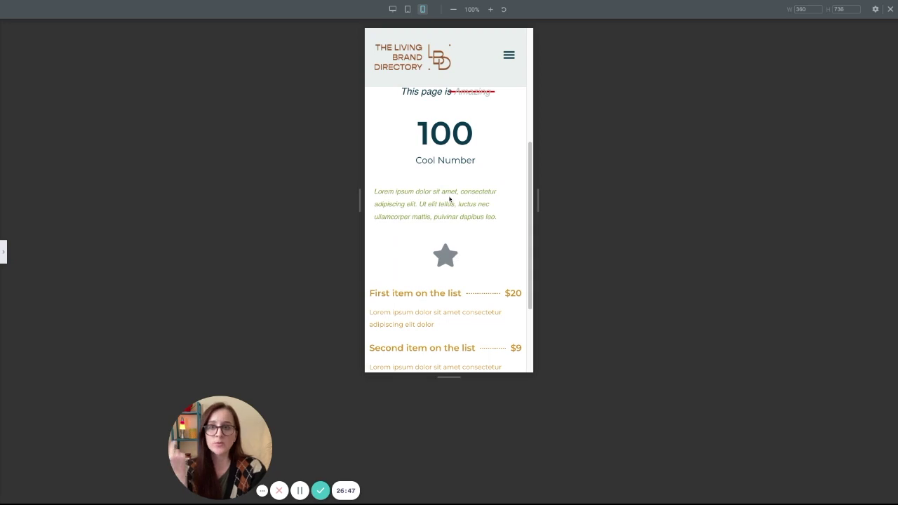
{"action": "left_click", "coordinate": [408, 9]}
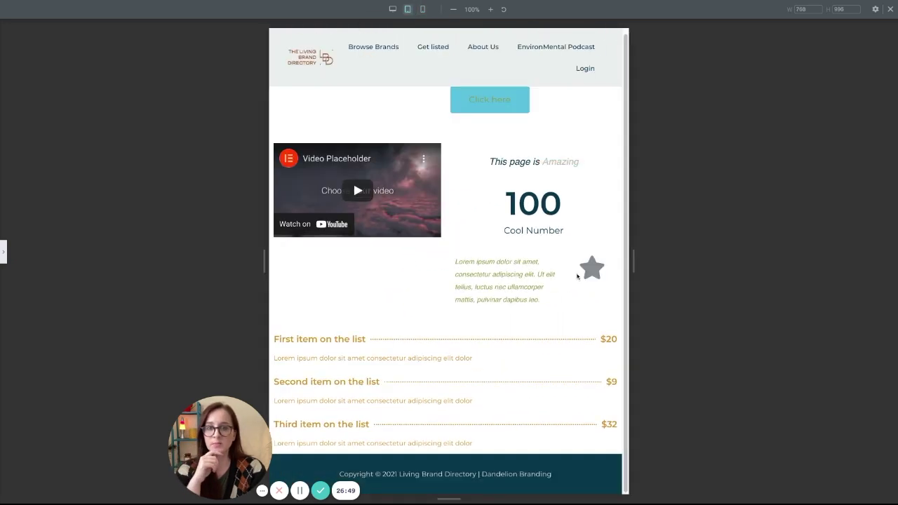
{"action": "left_click", "coordinate": [393, 9]}
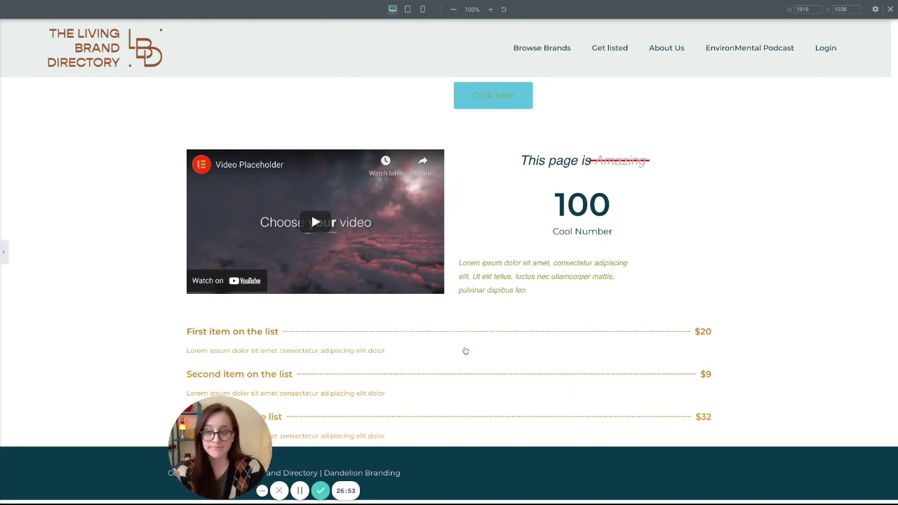
{"action": "left_click", "coordinate": [4, 251]}
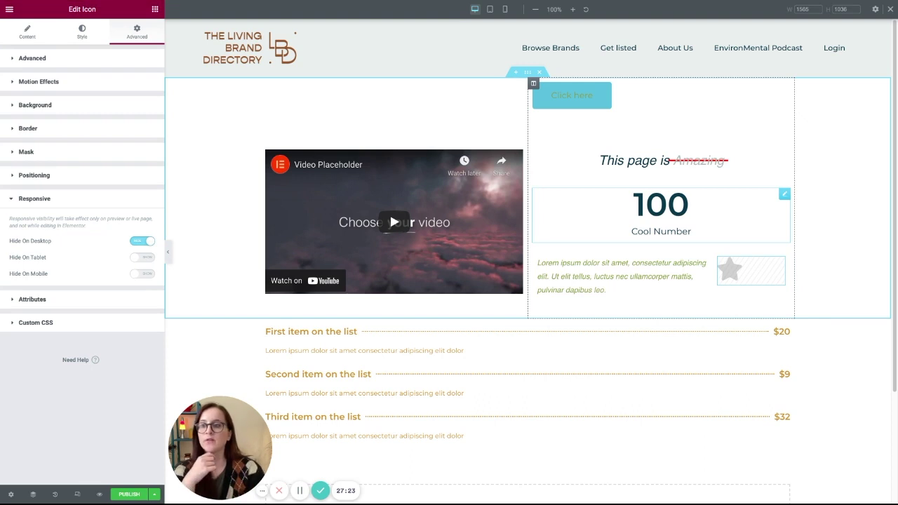
Step: Switch Hide On Desktop off so the star icon shows on every device
{"action": "left_click", "coordinate": [141, 275]}
{"action": "left_click", "coordinate": [144, 241]}
{"action": "left_click", "coordinate": [146, 277]}
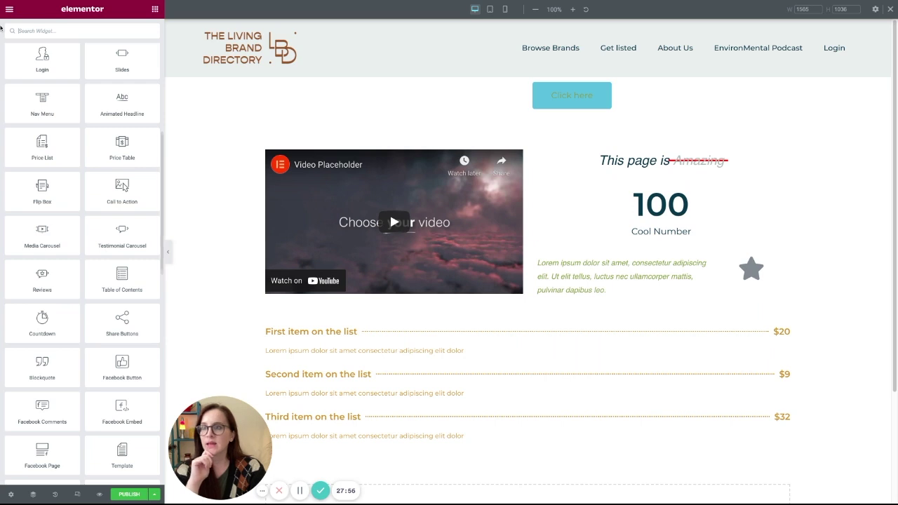
Step: Open the main editor menu and look at the Publish button's save options
{"action": "left_click", "coordinate": [10, 9]}
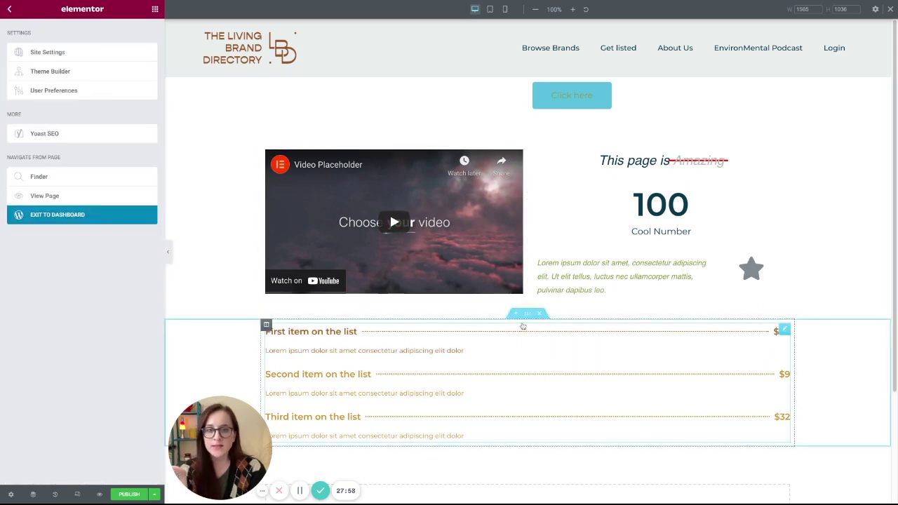
{"action": "scroll", "coordinate": [499, 298], "scroll_direction": "down", "scroll_amount": 2}
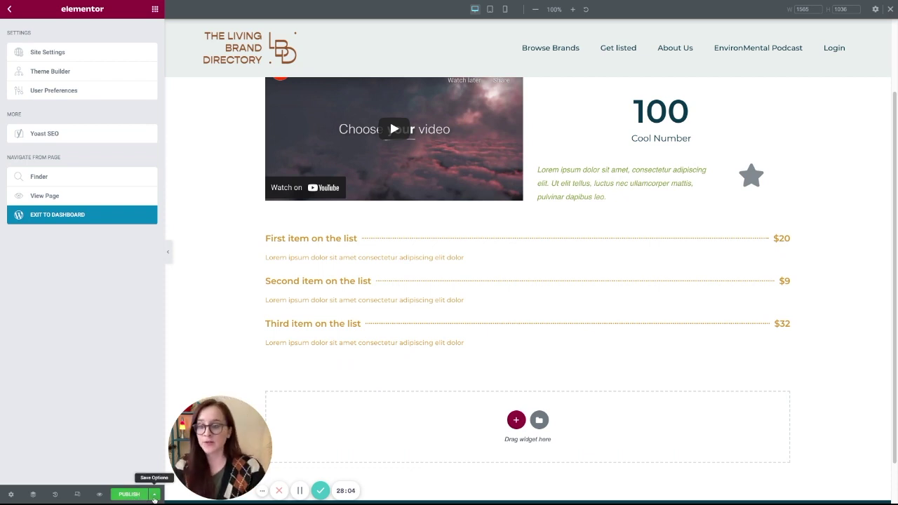
{"action": "left_click", "coordinate": [153, 494]}
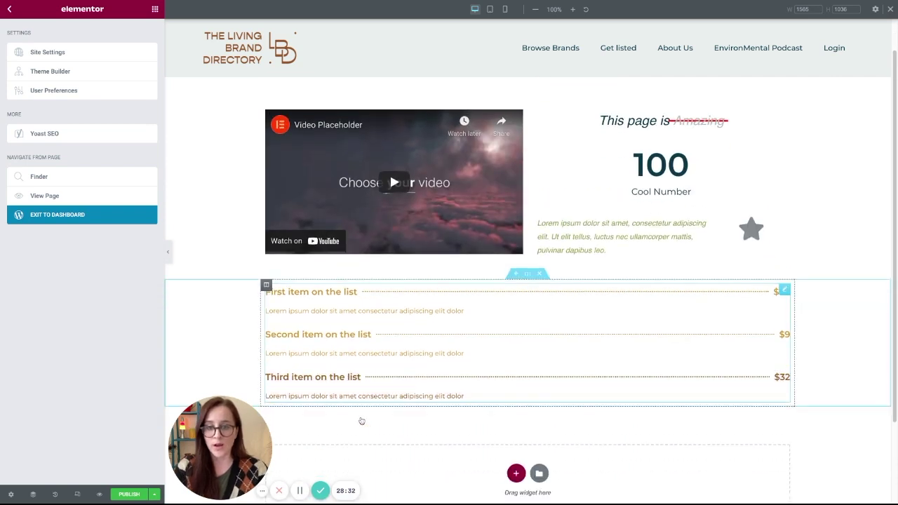
{"action": "scroll", "coordinate": [361, 421], "scroll_direction": "down", "scroll_amount": 1}
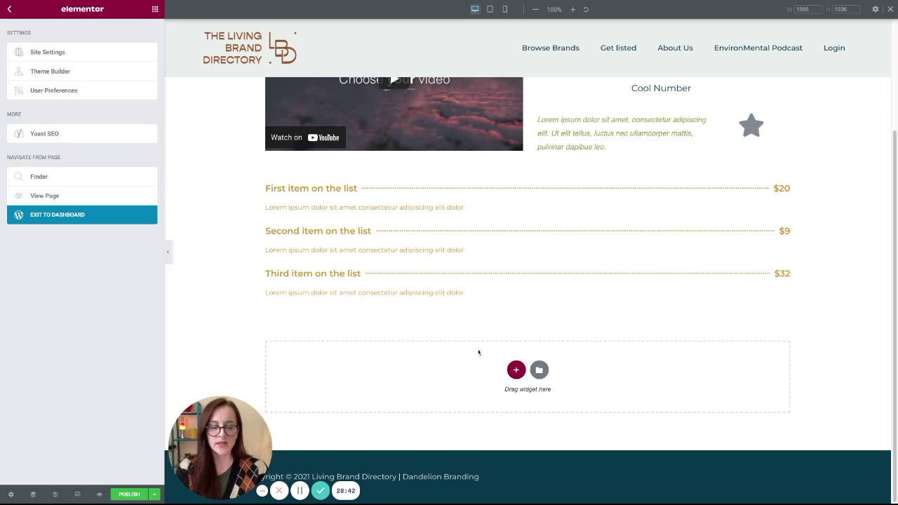
Step: Open the template library from the empty section and scroll through the Pages templates
{"action": "left_click", "coordinate": [516, 370]}
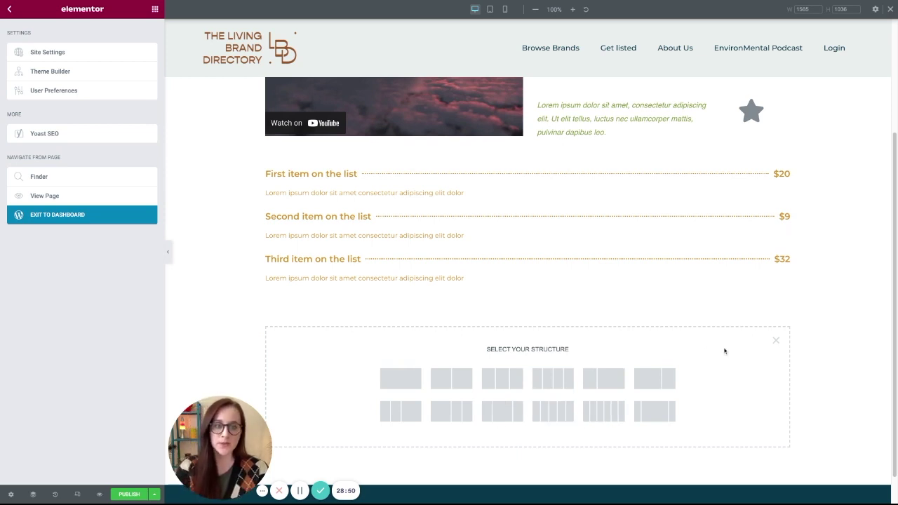
{"action": "left_click", "coordinate": [776, 342]}
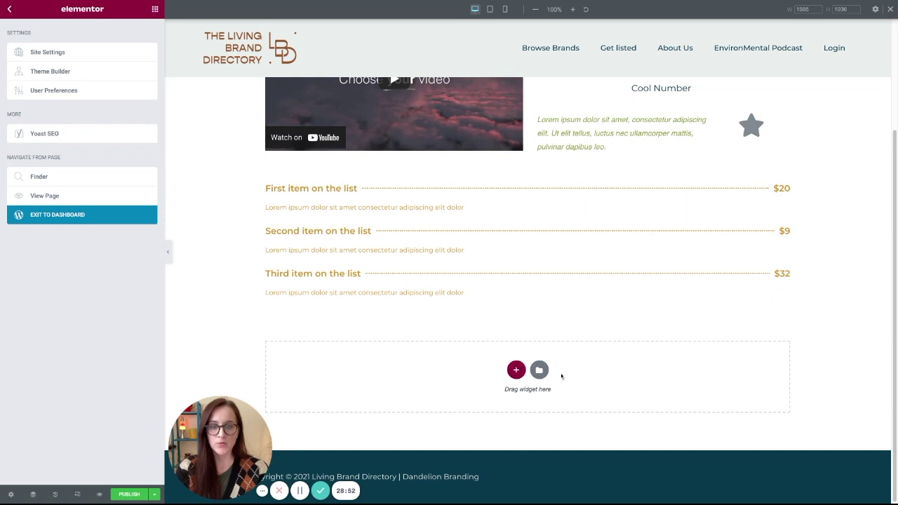
{"action": "left_click", "coordinate": [540, 374]}
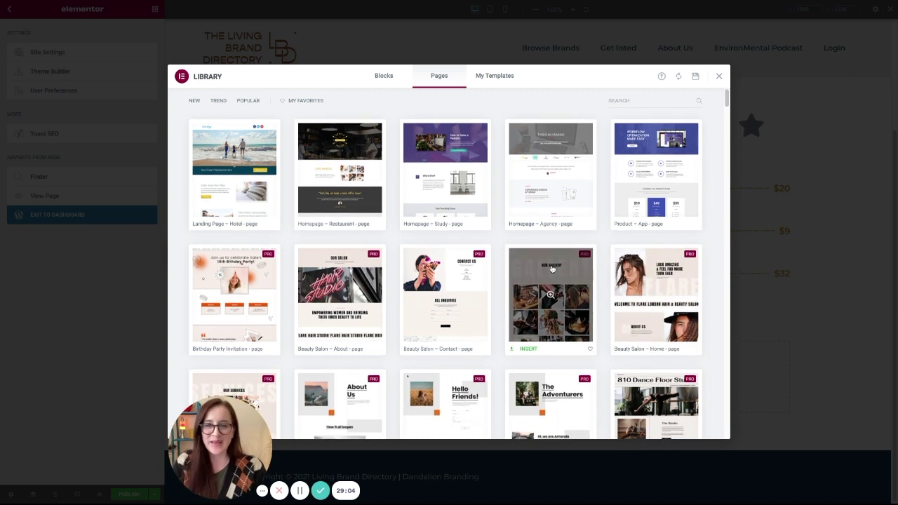
{"action": "scroll", "coordinate": [551, 269], "scroll_direction": "down", "scroll_amount": 3}
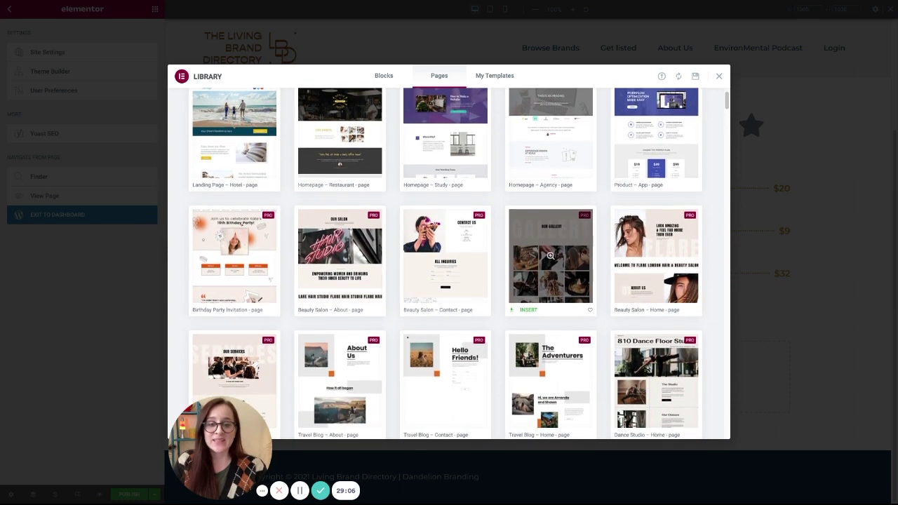
{"action": "scroll", "coordinate": [551, 265], "scroll_direction": "down", "scroll_amount": 2}
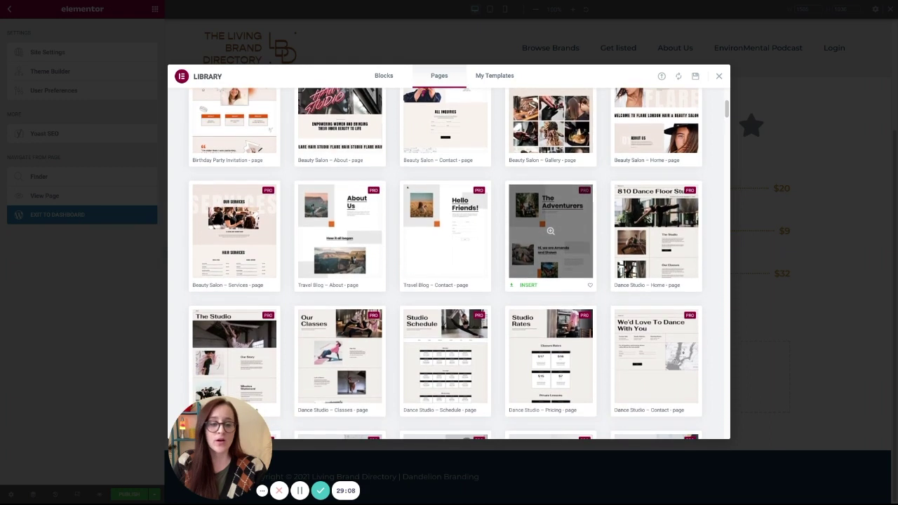
{"action": "scroll", "coordinate": [550, 203], "scroll_direction": "down", "scroll_amount": 3}
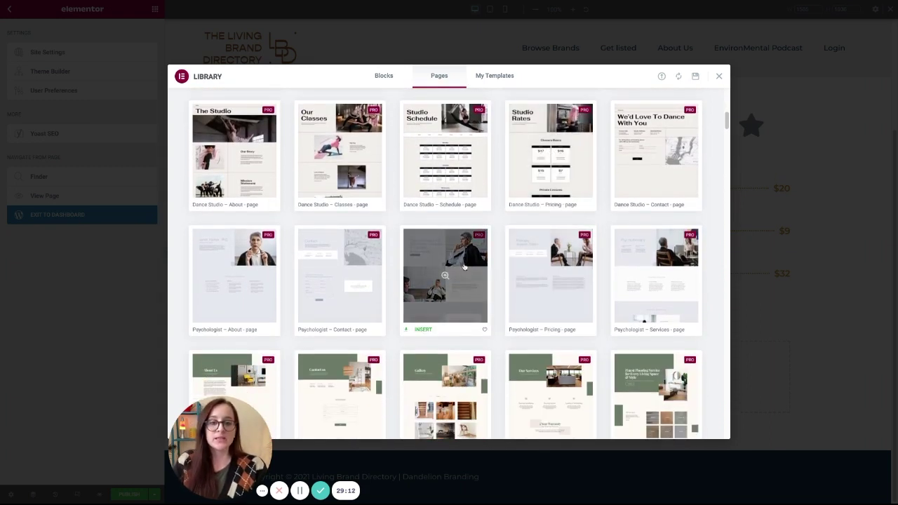
{"action": "scroll", "coordinate": [463, 266], "scroll_direction": "down", "scroll_amount": 1}
{"action": "scroll", "coordinate": [463, 267], "scroll_direction": "down", "scroll_amount": 3}
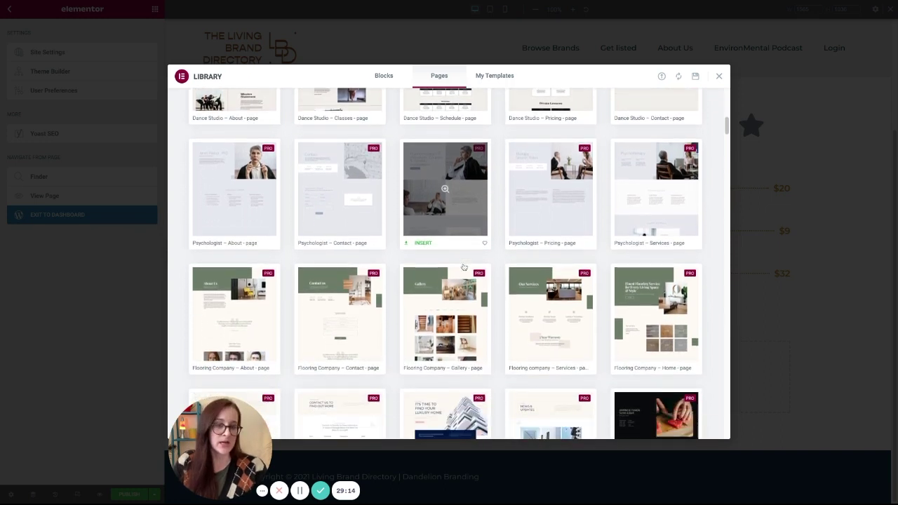
{"action": "scroll", "coordinate": [464, 266], "scroll_direction": "down", "scroll_amount": 3}
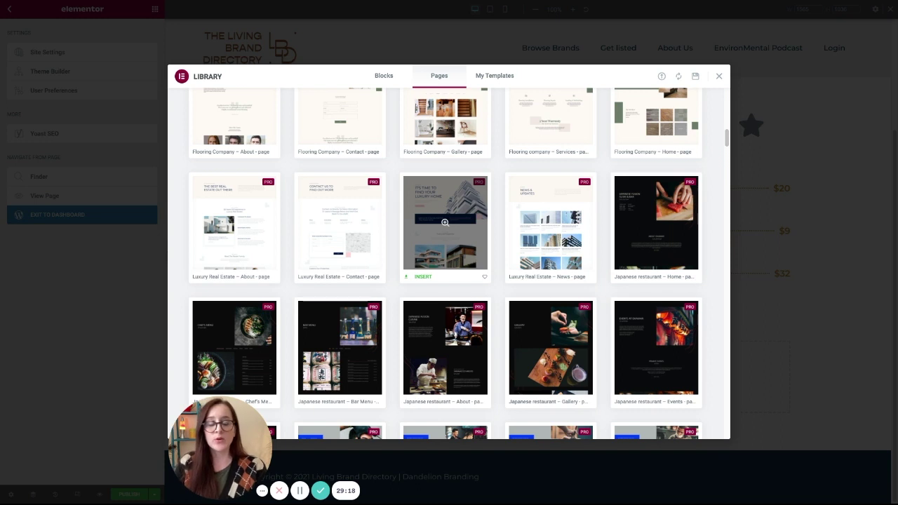
{"action": "scroll", "coordinate": [445, 222], "scroll_direction": "down", "scroll_amount": 1}
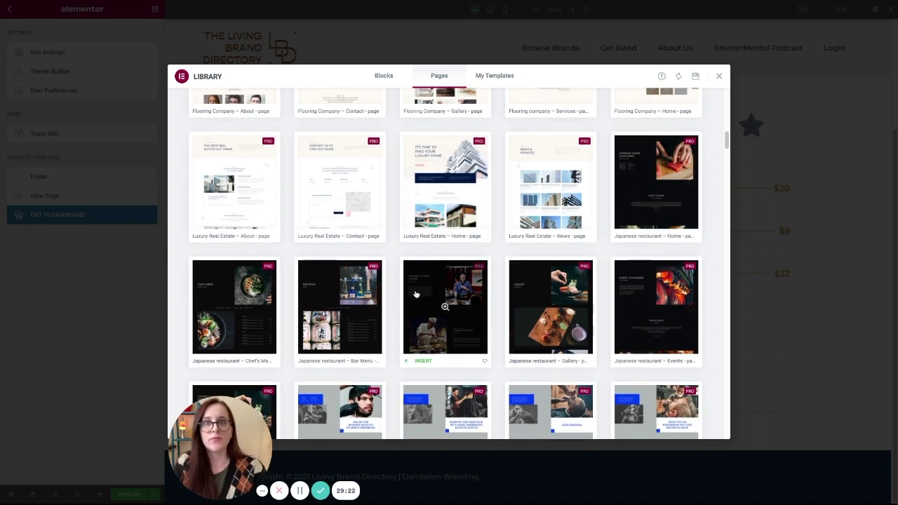
{"action": "scroll", "coordinate": [526, 290], "scroll_direction": "down", "scroll_amount": 1}
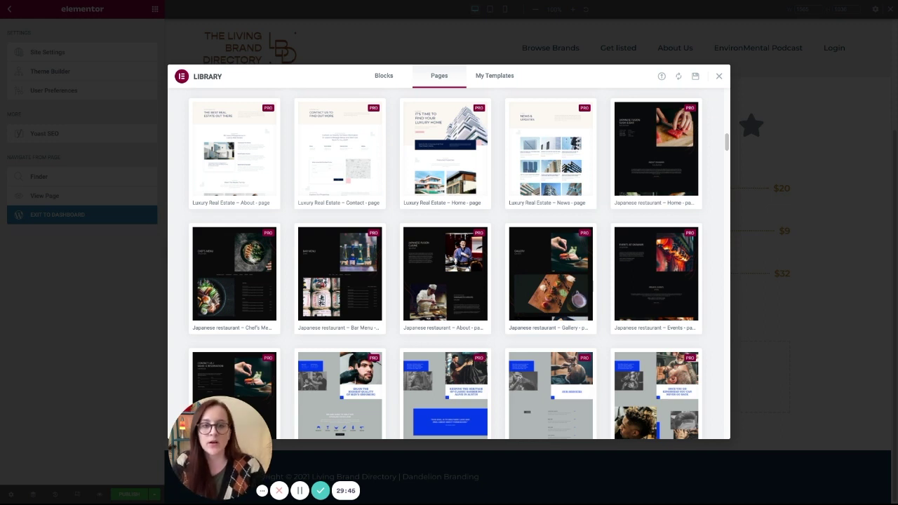
Step: Scroll down to the Birthday Party Invitation page template and insert it
{"action": "scroll", "coordinate": [443, 279], "scroll_direction": "up", "scroll_amount": 1}
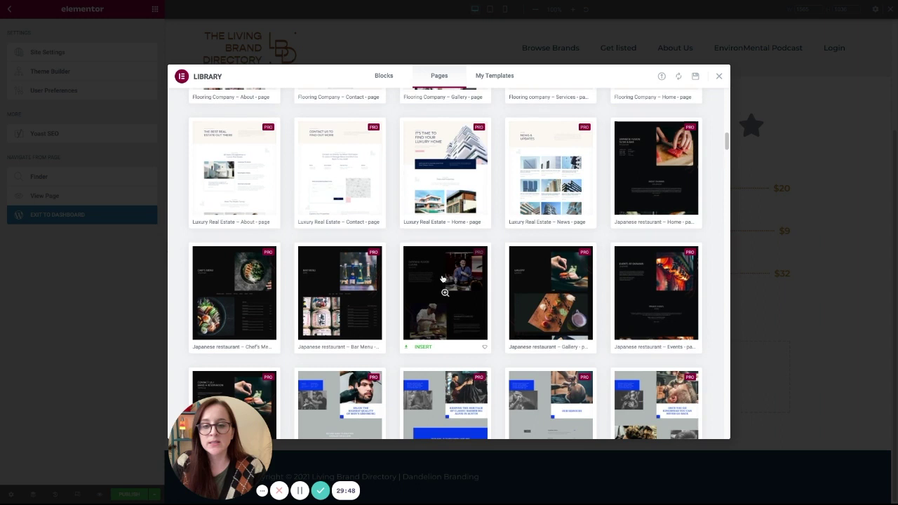
{"action": "scroll", "coordinate": [444, 280], "scroll_direction": "down", "scroll_amount": 3}
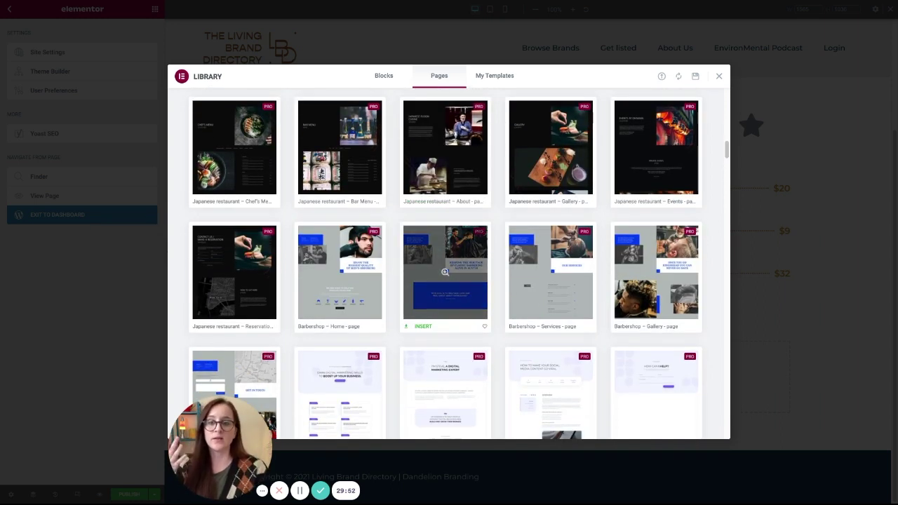
{"action": "scroll", "coordinate": [444, 271], "scroll_direction": "down", "scroll_amount": 2}
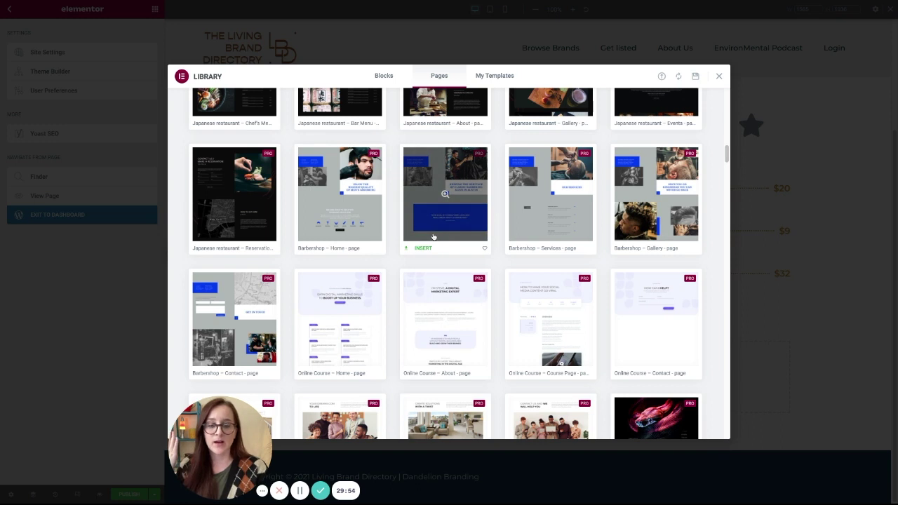
{"action": "scroll", "coordinate": [434, 255], "scroll_direction": "down", "scroll_amount": 2}
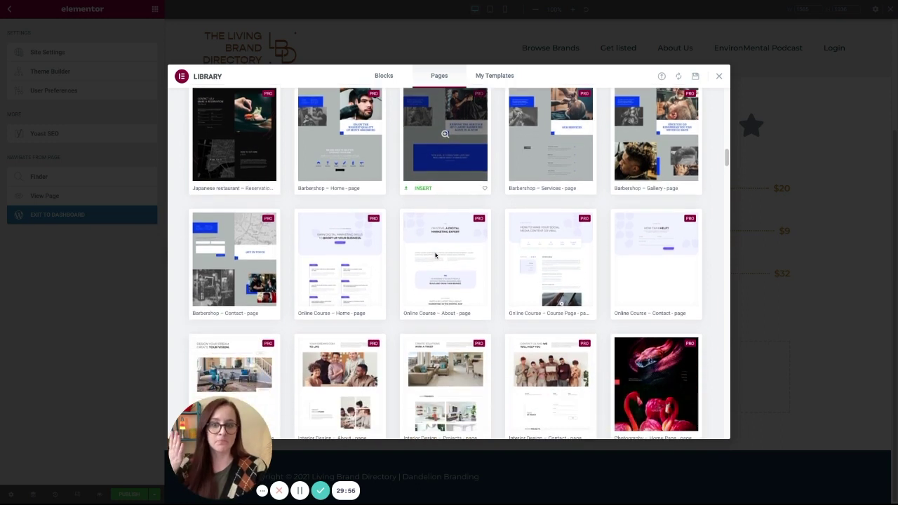
{"action": "scroll", "coordinate": [435, 256], "scroll_direction": "down", "scroll_amount": 2}
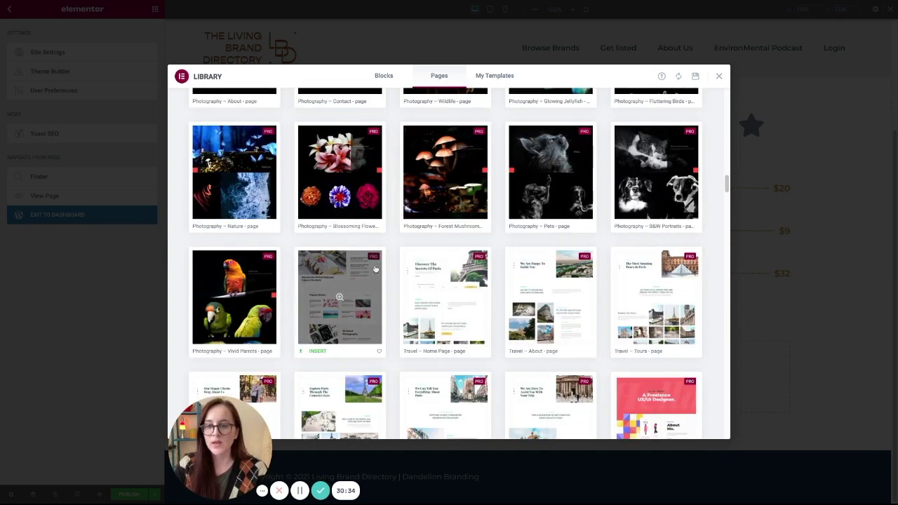
{"action": "scroll", "coordinate": [477, 284], "scroll_direction": "down", "scroll_amount": 2}
{"action": "scroll", "coordinate": [477, 284], "scroll_direction": "down", "scroll_amount": 4}
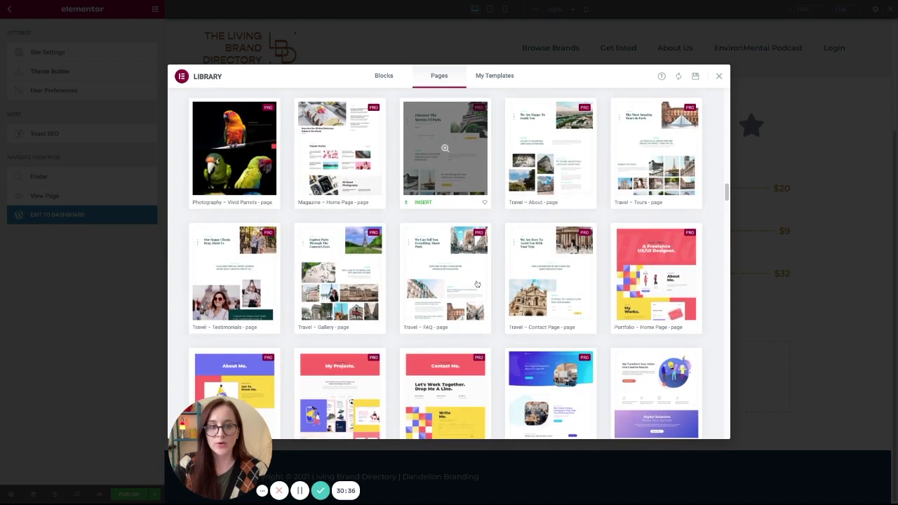
{"action": "scroll", "coordinate": [456, 281], "scroll_direction": "down", "scroll_amount": 3}
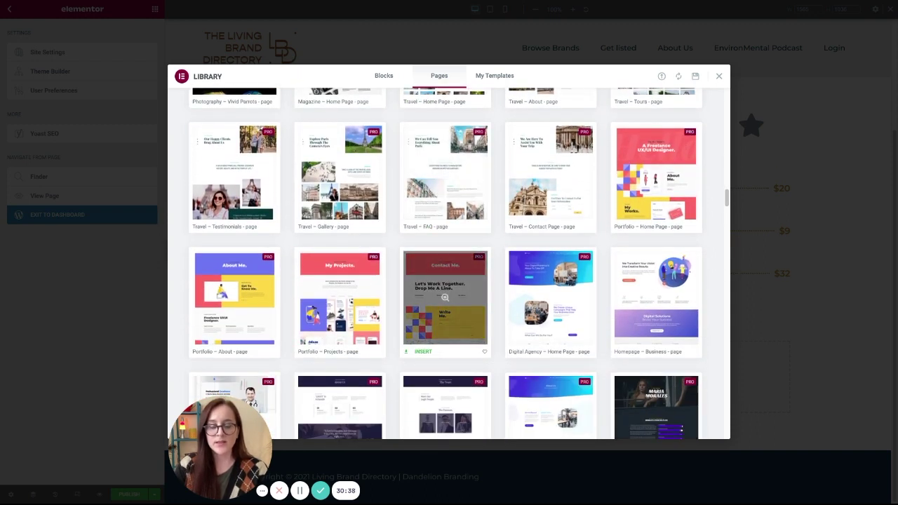
{"action": "scroll", "coordinate": [464, 292], "scroll_direction": "down", "scroll_amount": 2}
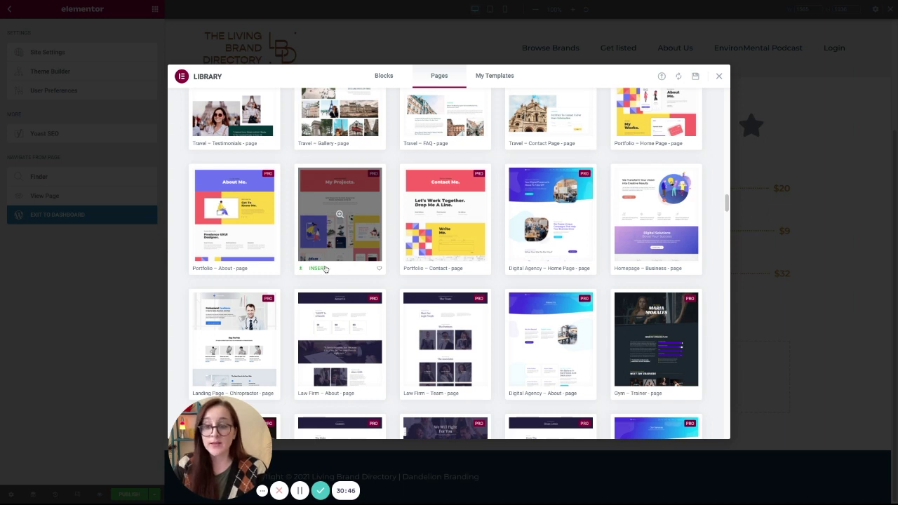
{"action": "left_click", "coordinate": [322, 270]}
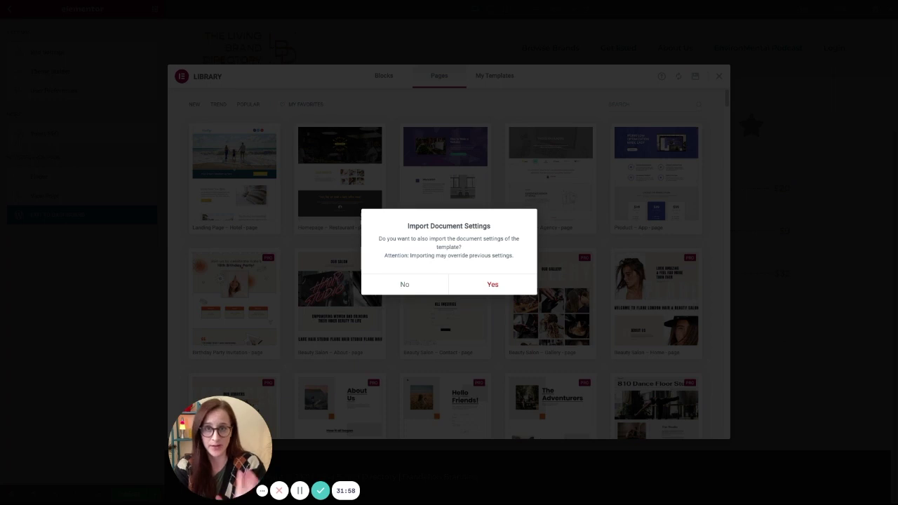
Step: Import the template's document settings and inspect the decorative icon under the headline
{"action": "left_click", "coordinate": [492, 284]}
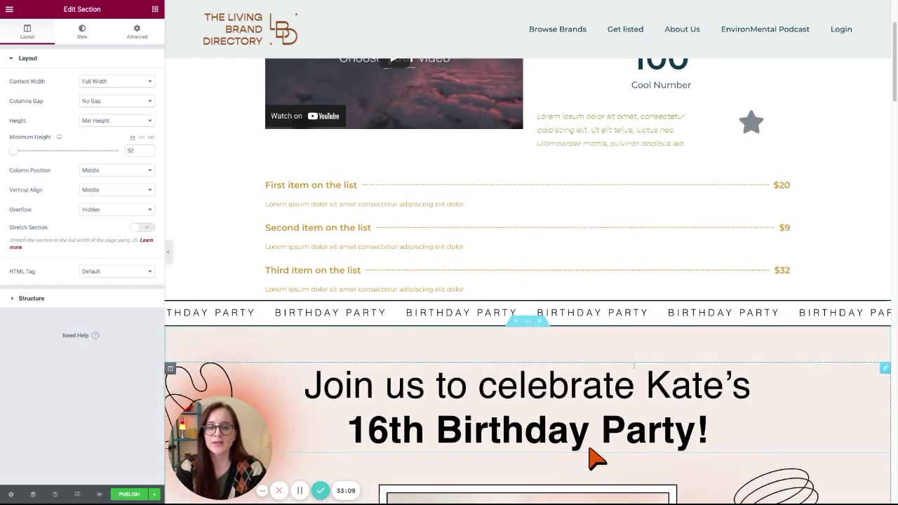
{"action": "scroll", "coordinate": [561, 344], "scroll_direction": "down", "scroll_amount": 2}
{"action": "scroll", "coordinate": [590, 325], "scroll_direction": "up", "scroll_amount": 4}
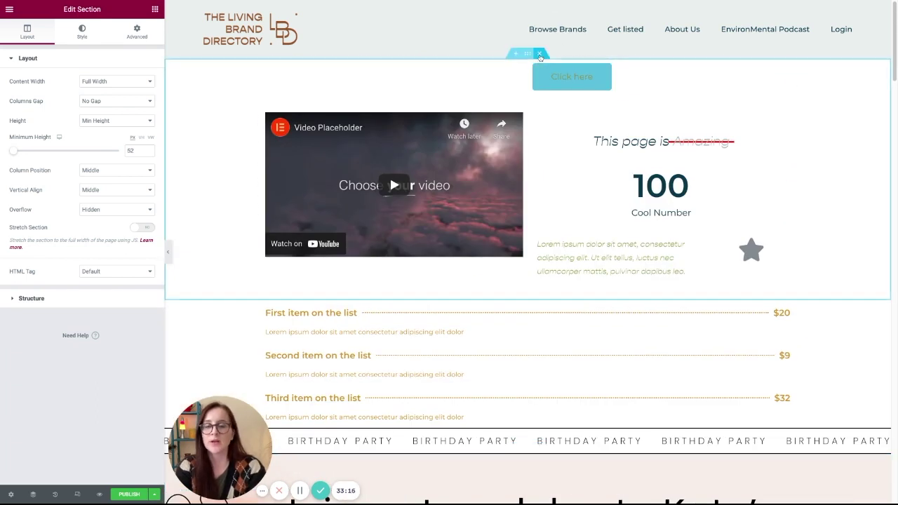
{"action": "scroll", "coordinate": [541, 59], "scroll_direction": "down", "scroll_amount": 4}
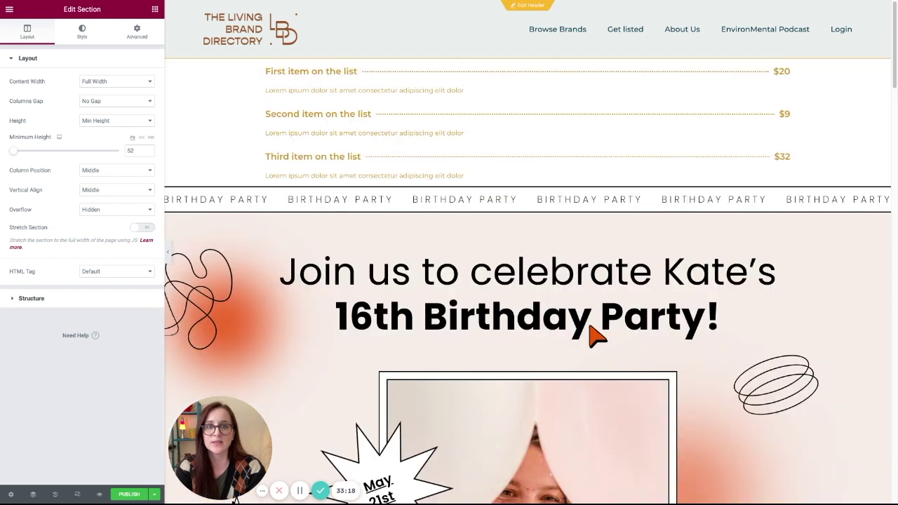
{"action": "scroll", "coordinate": [541, 59], "scroll_direction": "down", "scroll_amount": 2}
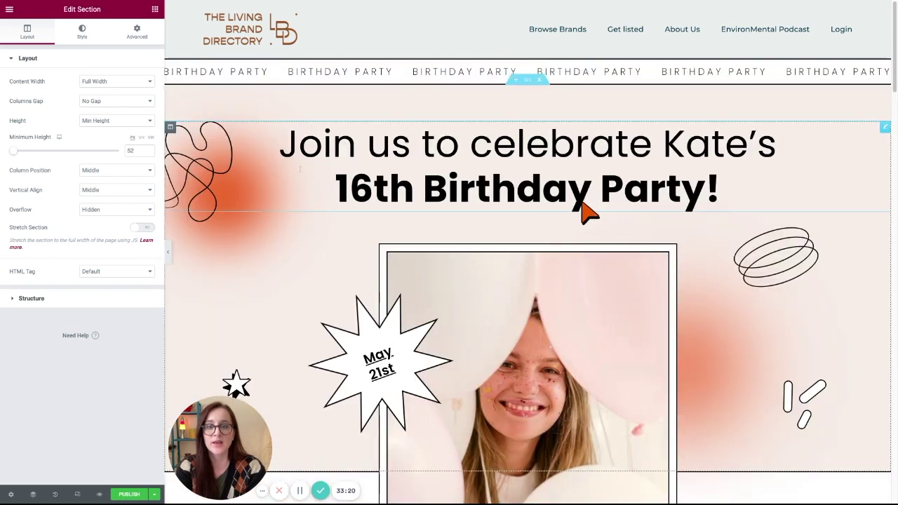
{"action": "scroll", "coordinate": [594, 203], "scroll_direction": "down", "scroll_amount": 1}
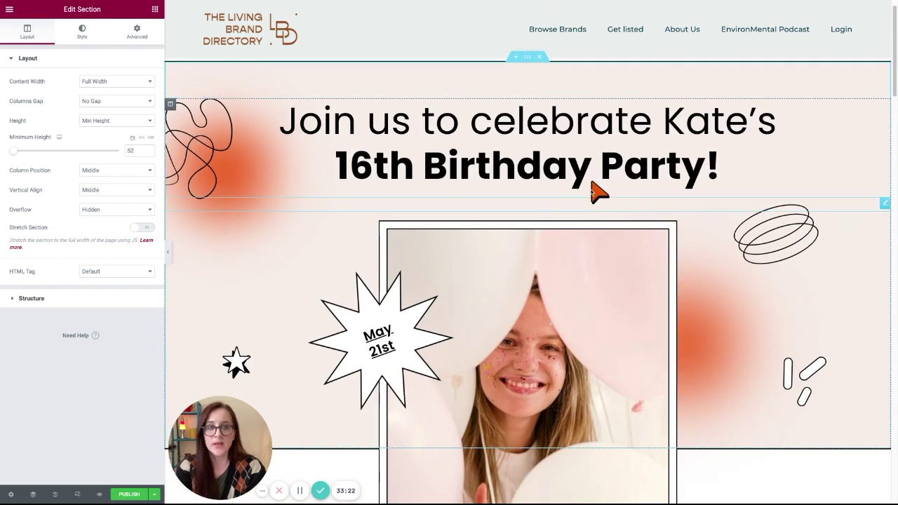
{"action": "left_click", "coordinate": [541, 186]}
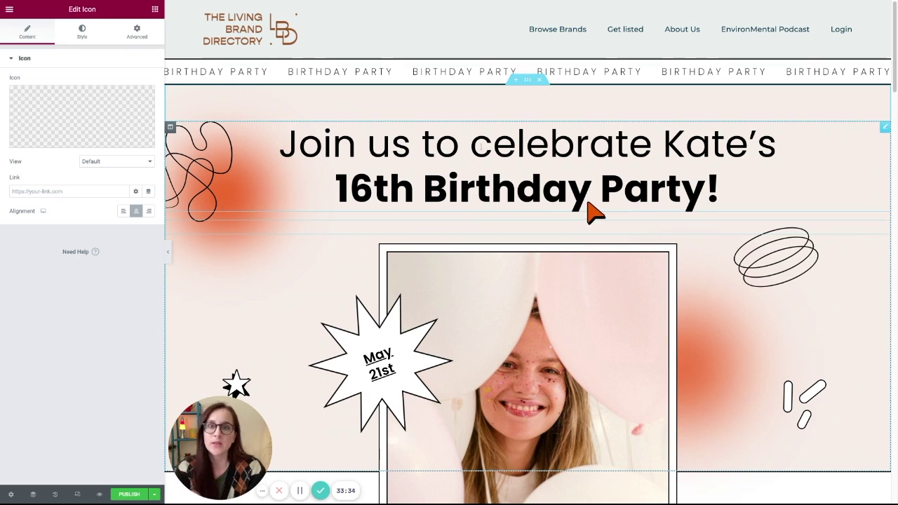
Step: Select the hero section and set its Background Overlay to Classic
{"action": "left_click", "coordinate": [513, 85]}
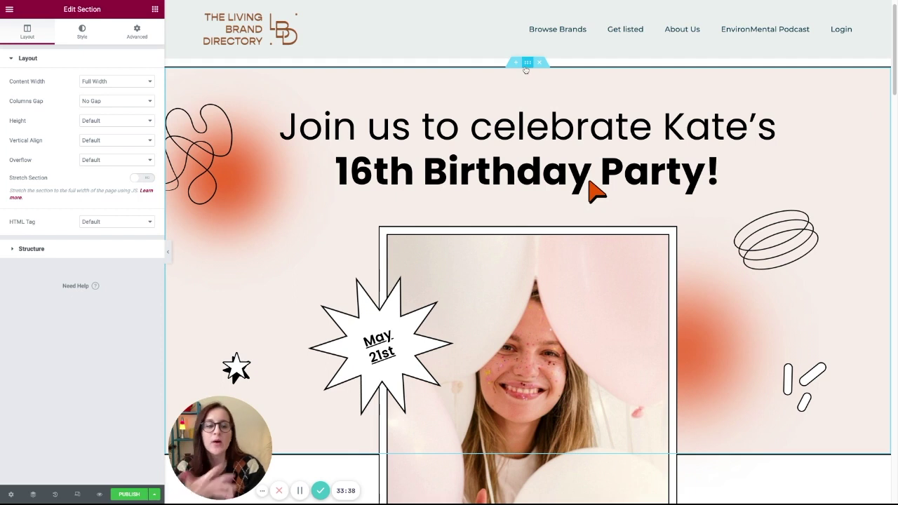
{"action": "scroll", "coordinate": [199, 176], "scroll_direction": "down", "scroll_amount": 1}
{"action": "left_click", "coordinate": [82, 31]}
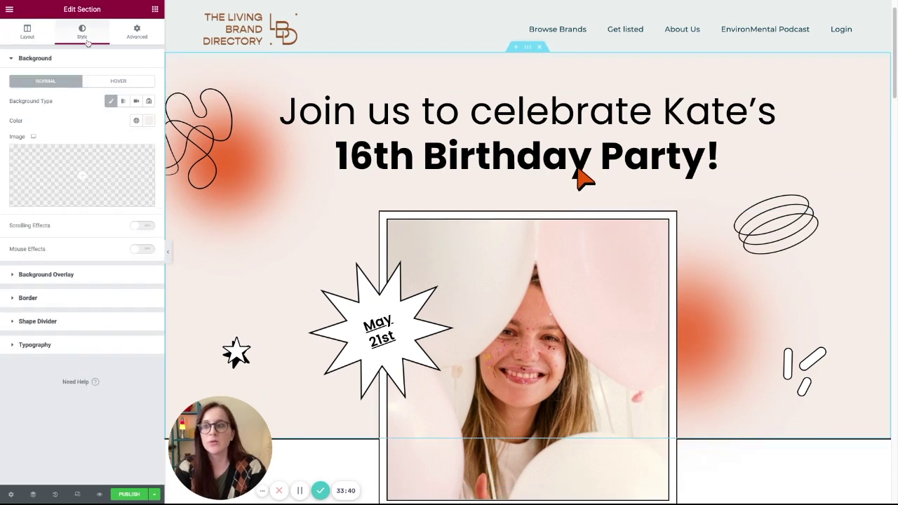
{"action": "left_click", "coordinate": [99, 275]}
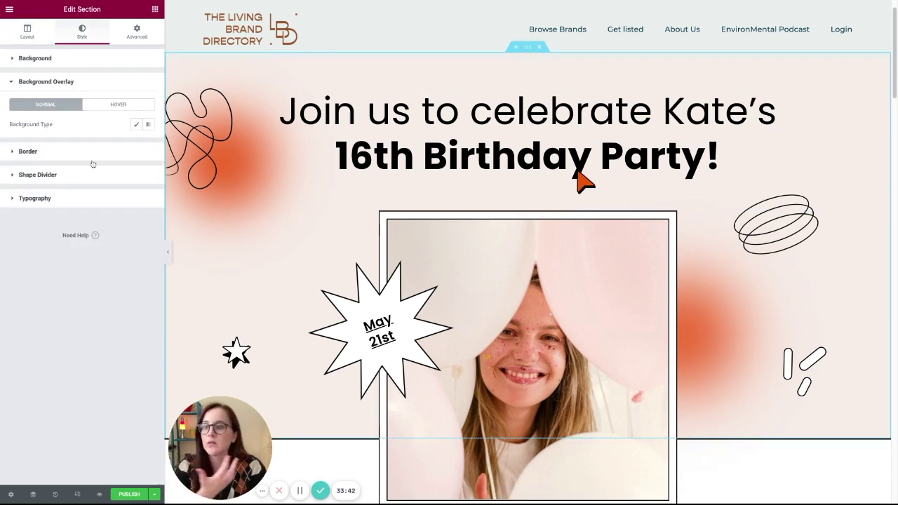
{"action": "left_click", "coordinate": [134, 126]}
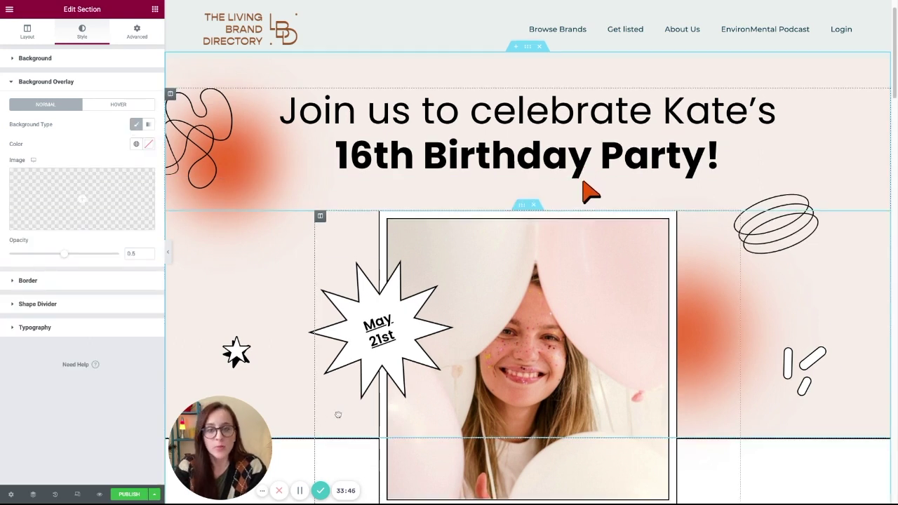
{"action": "scroll", "coordinate": [487, 272], "scroll_direction": "down", "scroll_amount": 3}
{"action": "scroll", "coordinate": [487, 272], "scroll_direction": "down", "scroll_amount": 3}
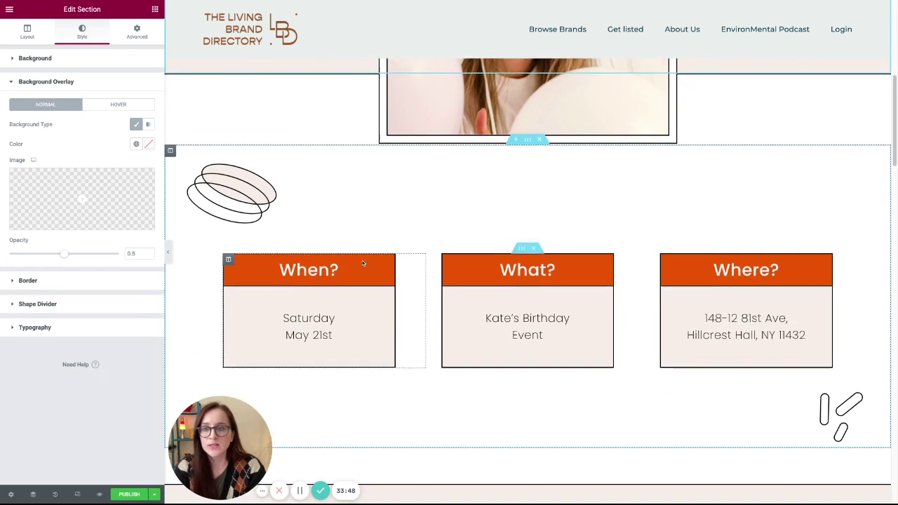
Step: Inspect the spacer beside the rings, then select the When/What/Where cards section
{"action": "left_click", "coordinate": [236, 169]}
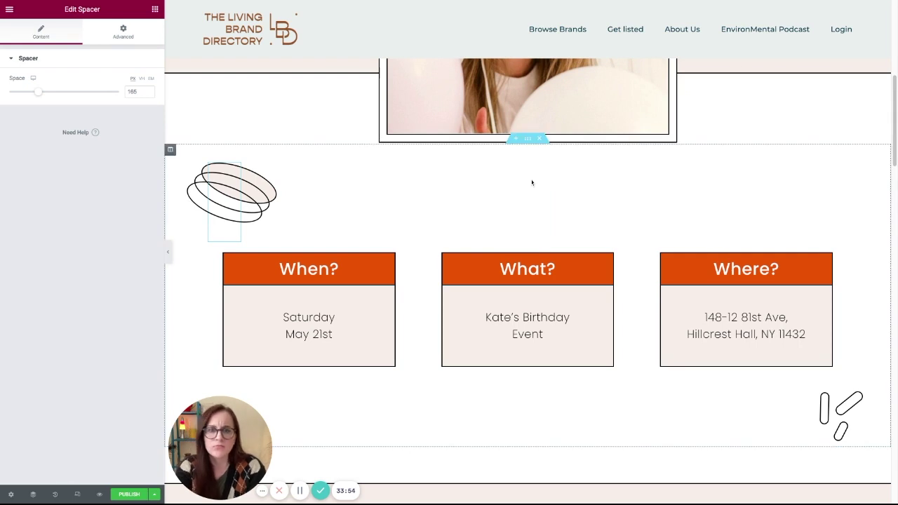
{"action": "left_click", "coordinate": [527, 139]}
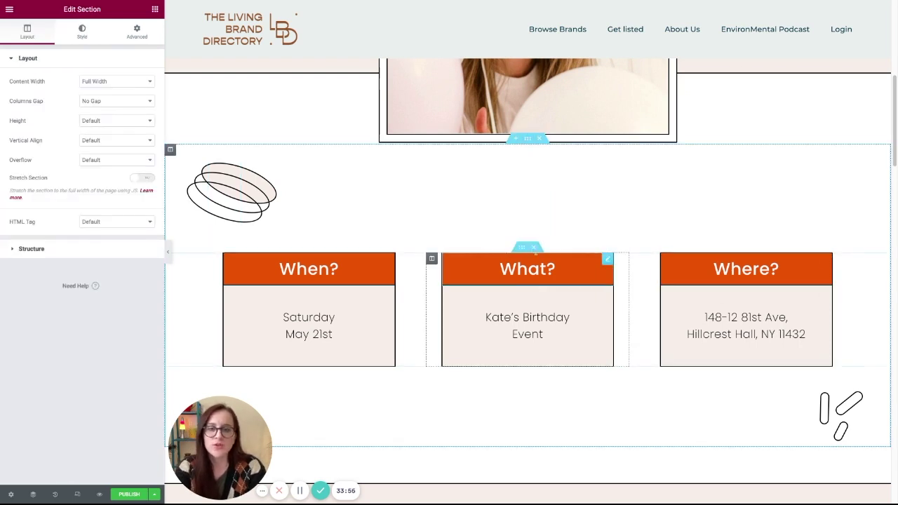
{"action": "scroll", "coordinate": [533, 211], "scroll_direction": "up", "scroll_amount": 6}
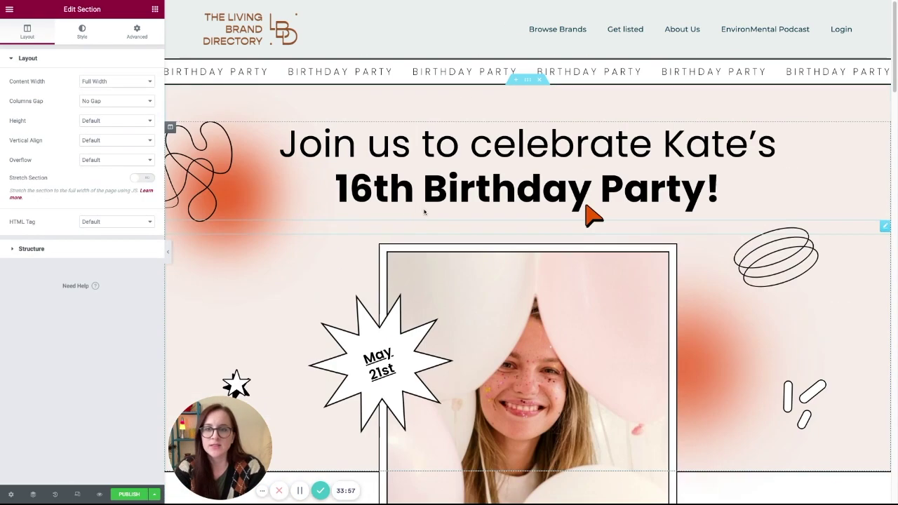
Step: In the Navigator, expand the Text Strip section and inspect its column and BIRTHDAY PARTY ticker
{"action": "left_click", "coordinate": [33, 495]}
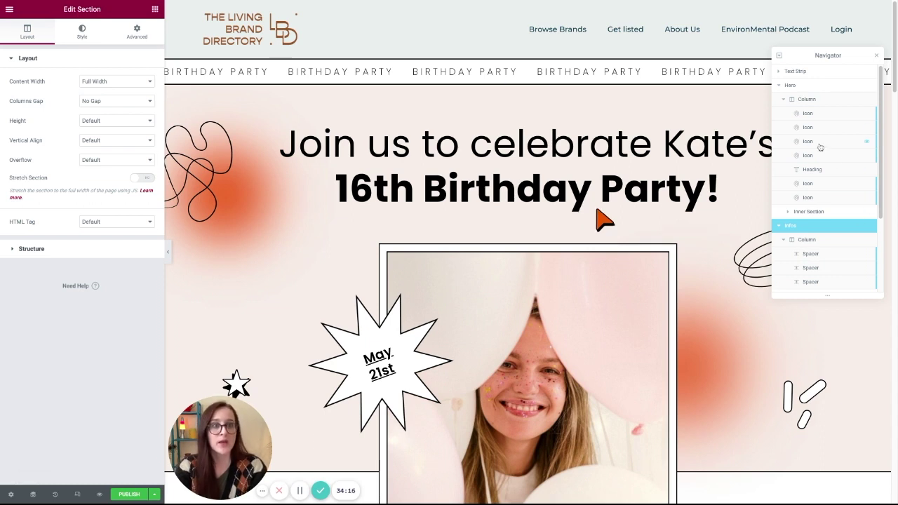
{"action": "left_click", "coordinate": [806, 73]}
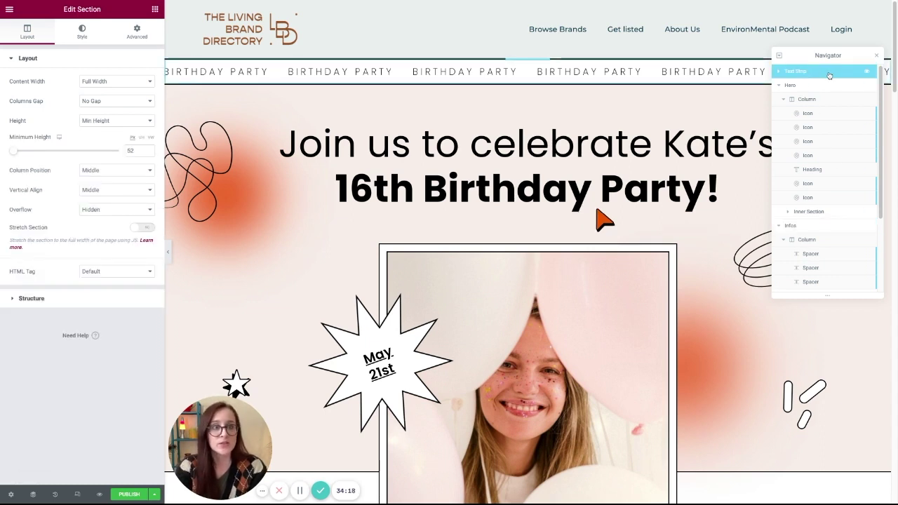
{"action": "left_click", "coordinate": [780, 72]}
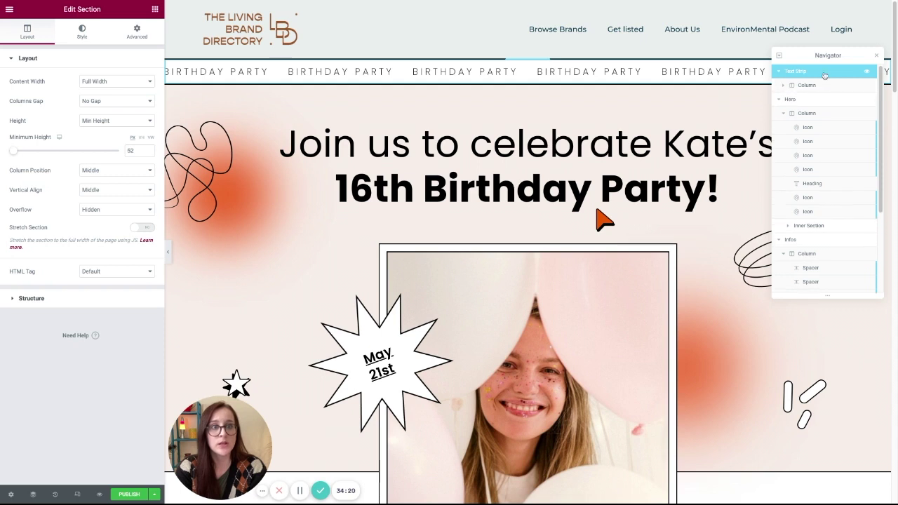
{"action": "left_click", "coordinate": [818, 85]}
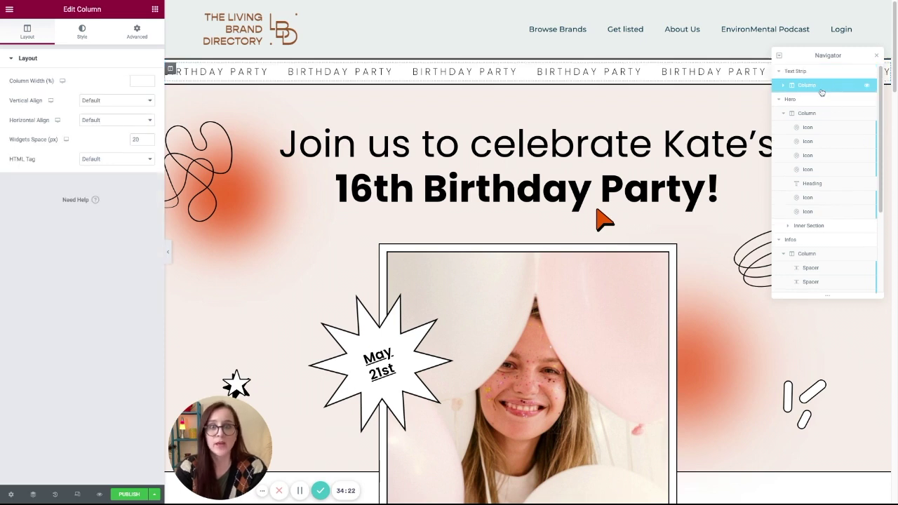
{"action": "left_click", "coordinate": [783, 86]}
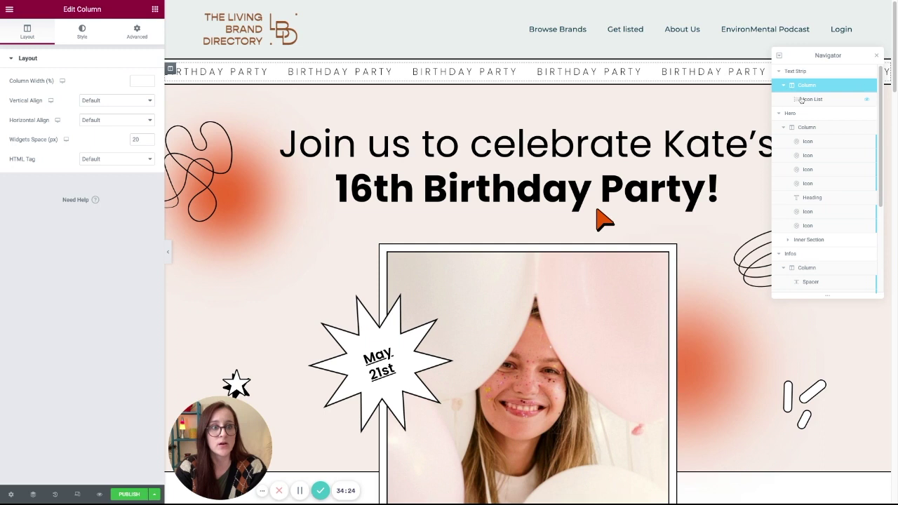
{"action": "left_click", "coordinate": [814, 99]}
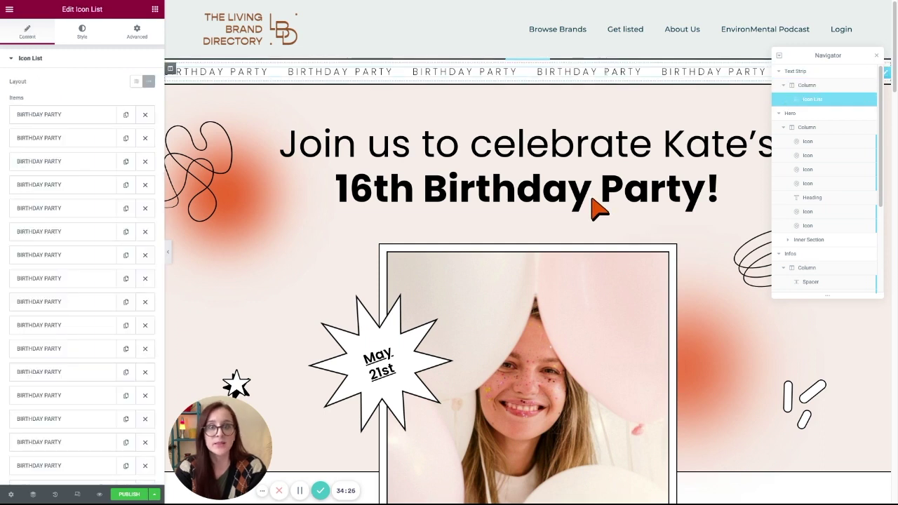
{"action": "left_click", "coordinate": [806, 87]}
Step: Expand the Hero section in the Navigator and select its first icon
{"action": "left_click", "coordinate": [794, 114]}
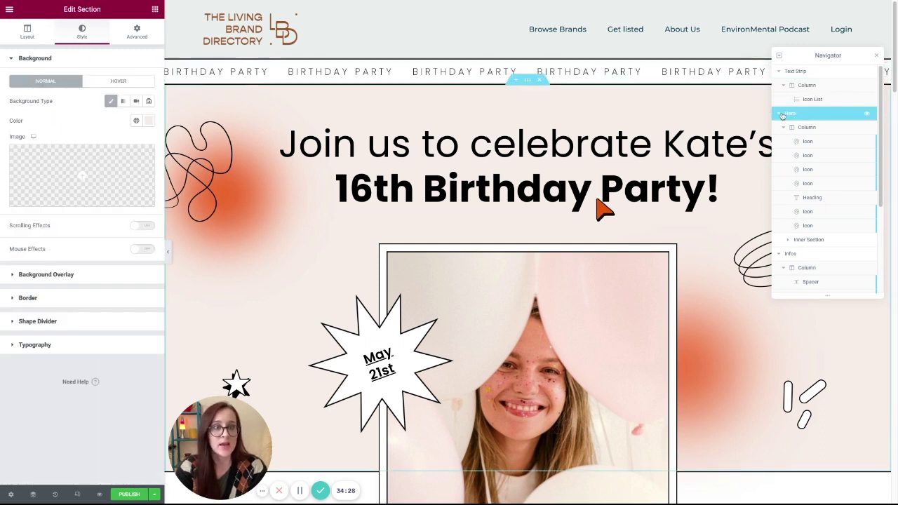
{"action": "left_click", "coordinate": [780, 114]}
{"action": "left_click", "coordinate": [779, 114]}
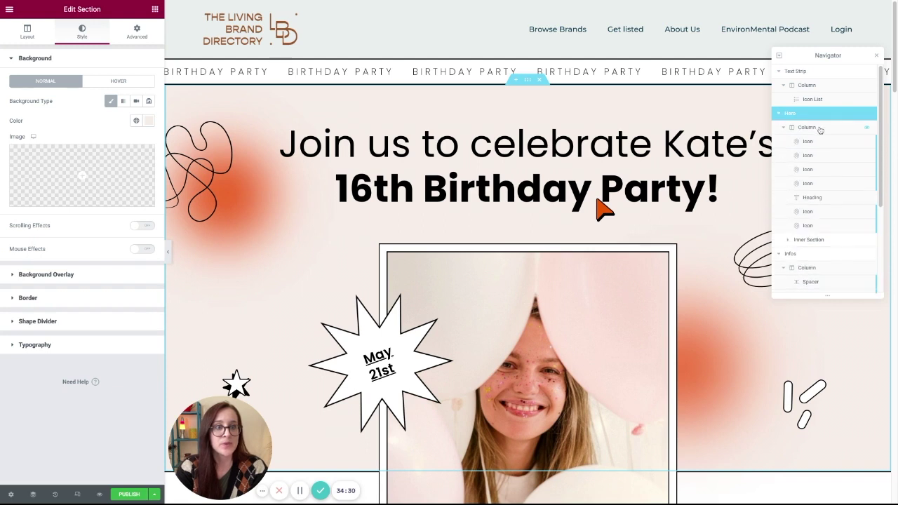
{"action": "left_click", "coordinate": [817, 128]}
{"action": "left_click", "coordinate": [827, 144]}
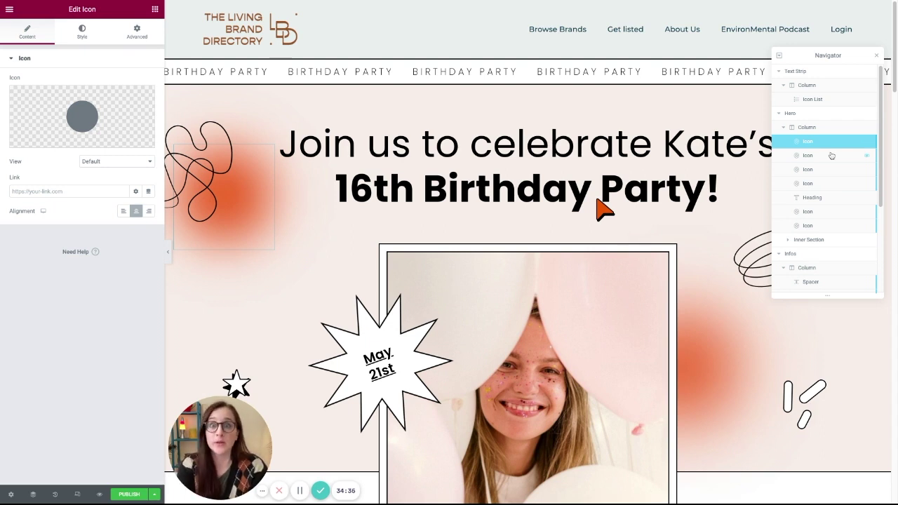
{"action": "scroll", "coordinate": [826, 164], "scroll_direction": "down", "scroll_amount": 1}
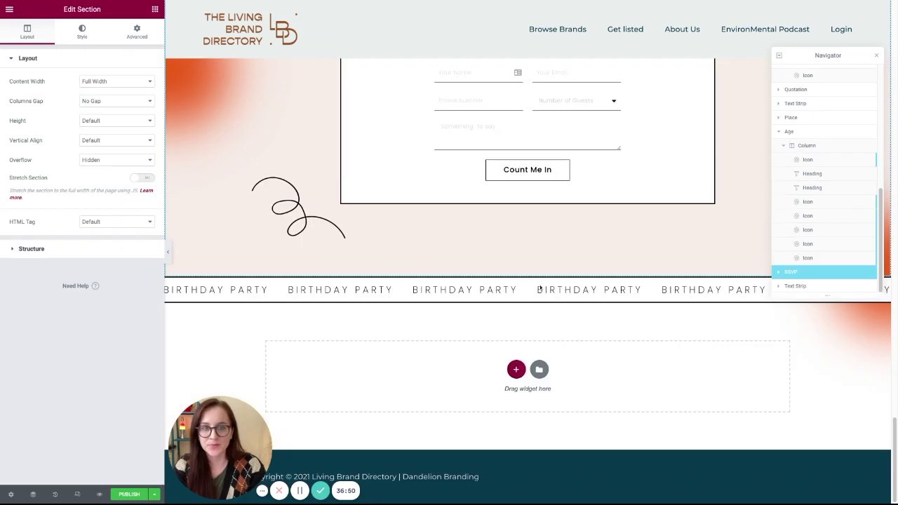
{"action": "scroll", "coordinate": [537, 295], "scroll_direction": "up", "scroll_amount": 10}
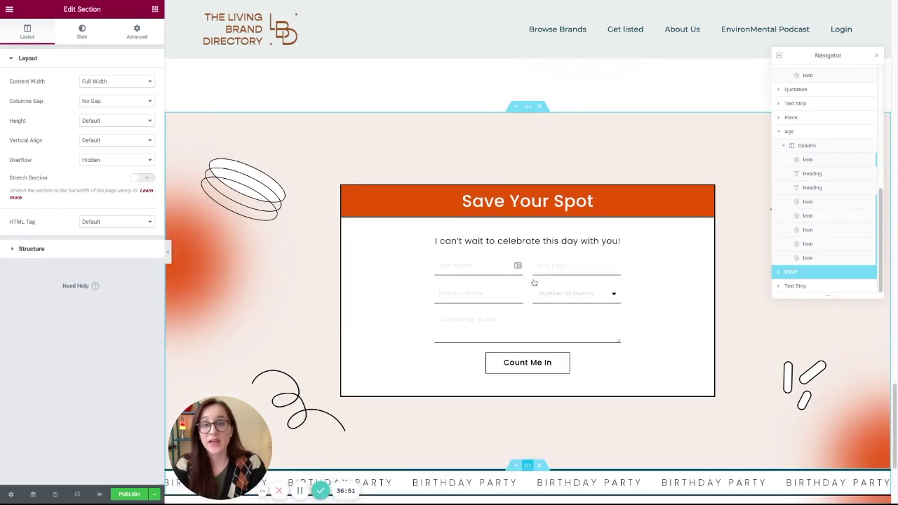
{"action": "scroll", "coordinate": [531, 315], "scroll_direction": "up", "scroll_amount": 5}
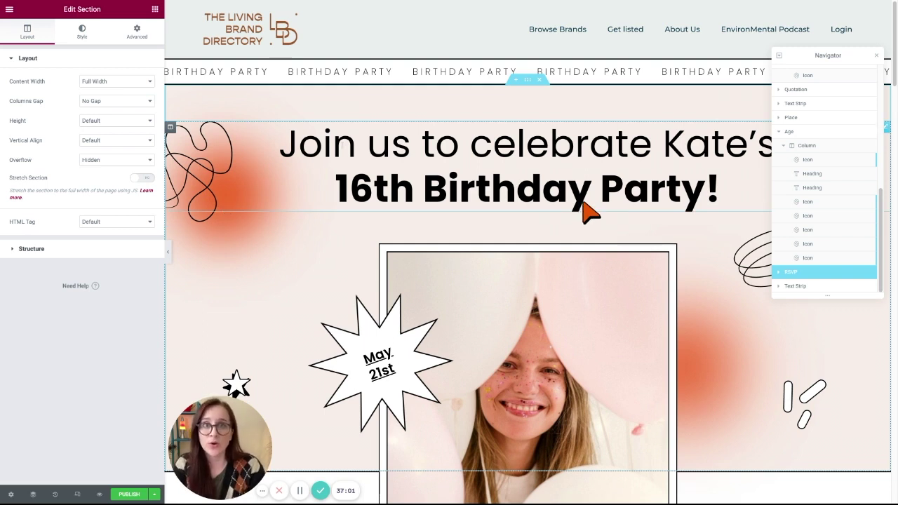
{"action": "scroll", "coordinate": [449, 203], "scroll_direction": "down", "scroll_amount": 1}
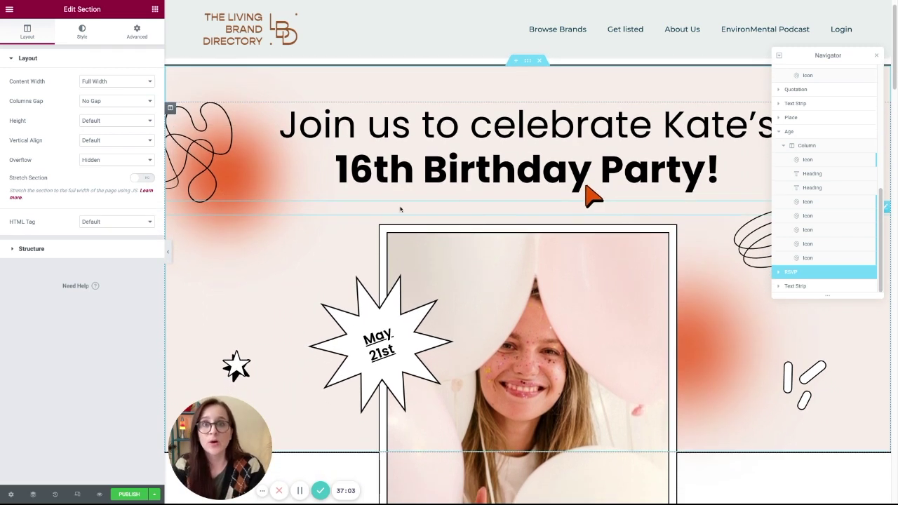
{"action": "scroll", "coordinate": [589, 186], "scroll_direction": "down", "scroll_amount": 1}
{"action": "scroll", "coordinate": [595, 158], "scroll_direction": "up", "scroll_amount": 2}
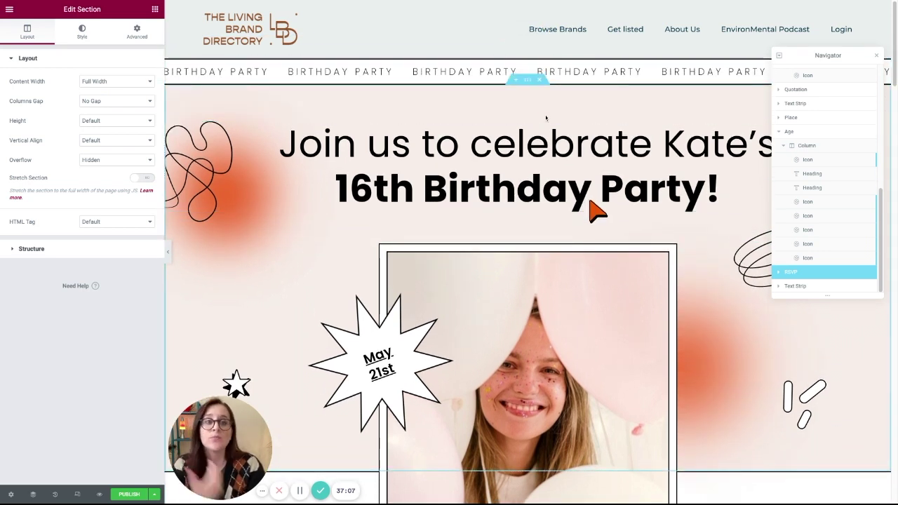
Step: Open the template library from the main menu and scroll through the ready-made Pages templates
{"action": "left_click", "coordinate": [9, 9]}
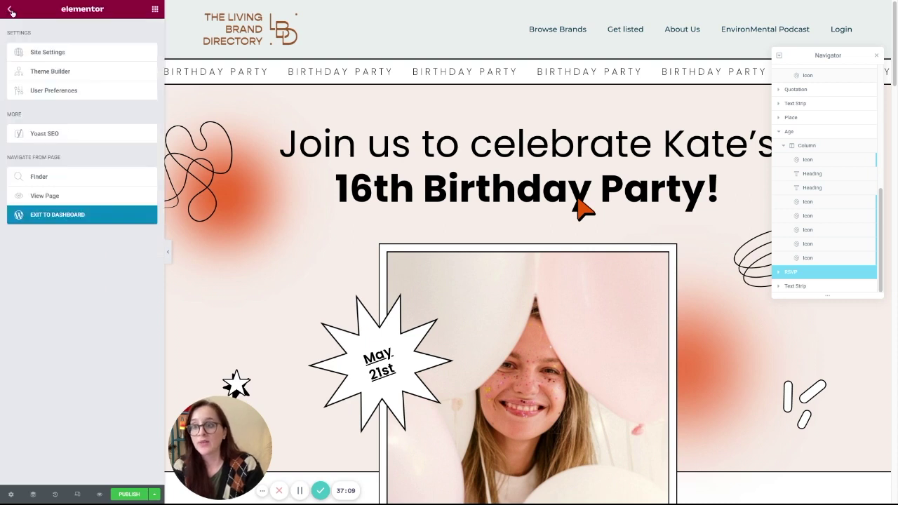
{"action": "scroll", "coordinate": [588, 208], "scroll_direction": "down", "scroll_amount": 15}
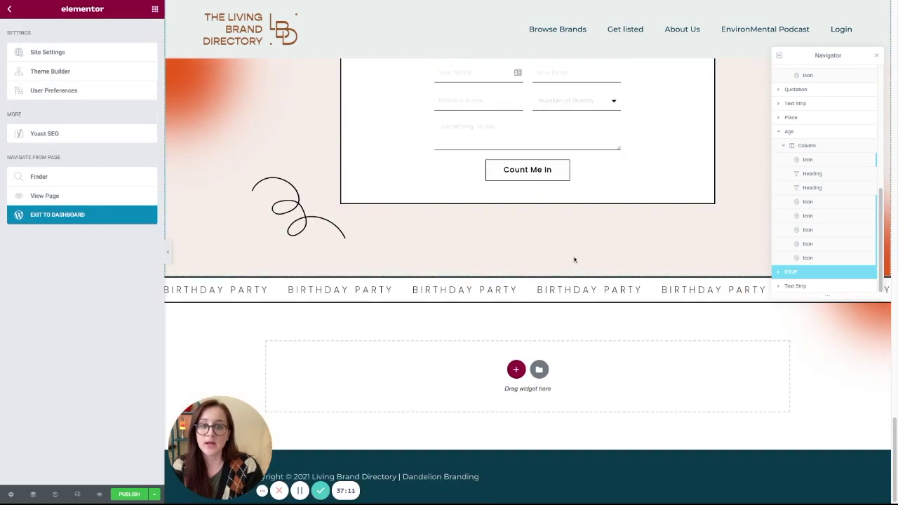
{"action": "left_click", "coordinate": [539, 370]}
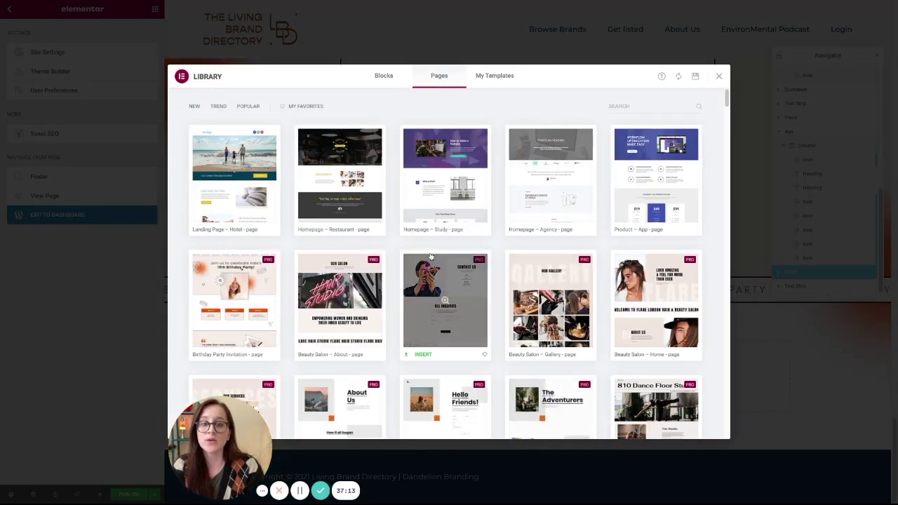
{"action": "scroll", "coordinate": [431, 256], "scroll_direction": "down", "scroll_amount": 2}
{"action": "scroll", "coordinate": [429, 257], "scroll_direction": "down", "scroll_amount": 1}
{"action": "scroll", "coordinate": [429, 258], "scroll_direction": "down", "scroll_amount": 3}
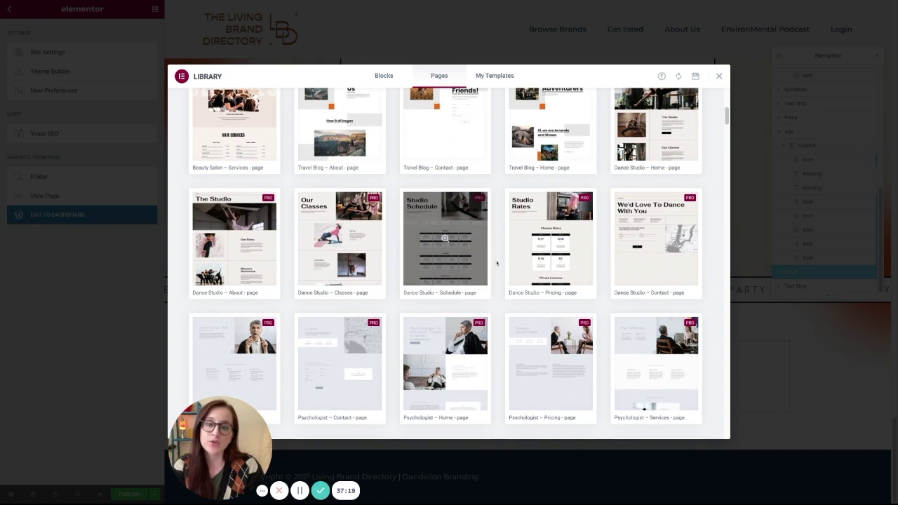
{"action": "scroll", "coordinate": [499, 262], "scroll_direction": "down", "scroll_amount": 5}
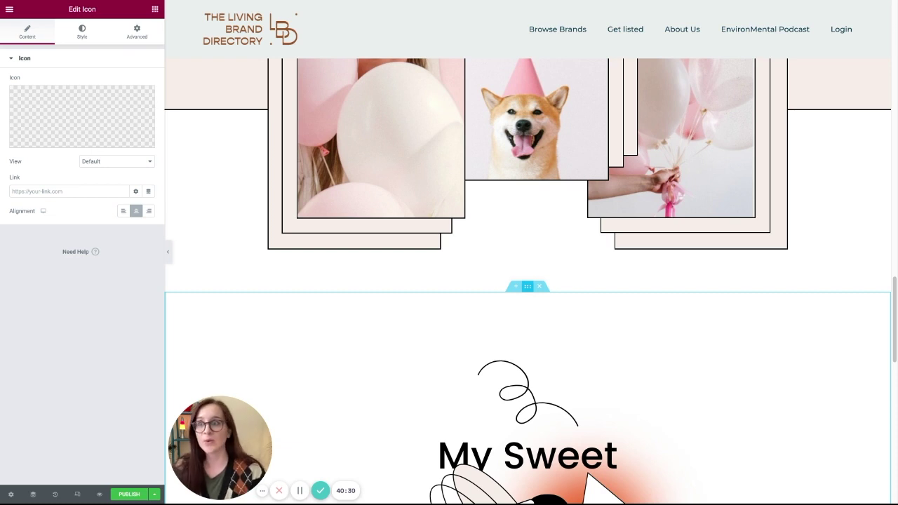
Step: Scroll through the panel's list of available widgets
{"action": "left_click", "coordinate": [155, 9]}
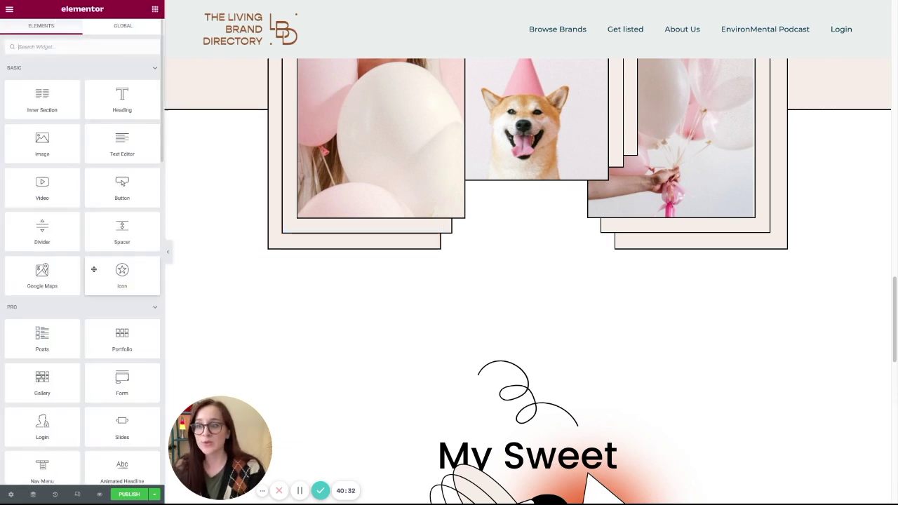
{"action": "scroll", "coordinate": [154, 283], "scroll_direction": "down", "scroll_amount": 2}
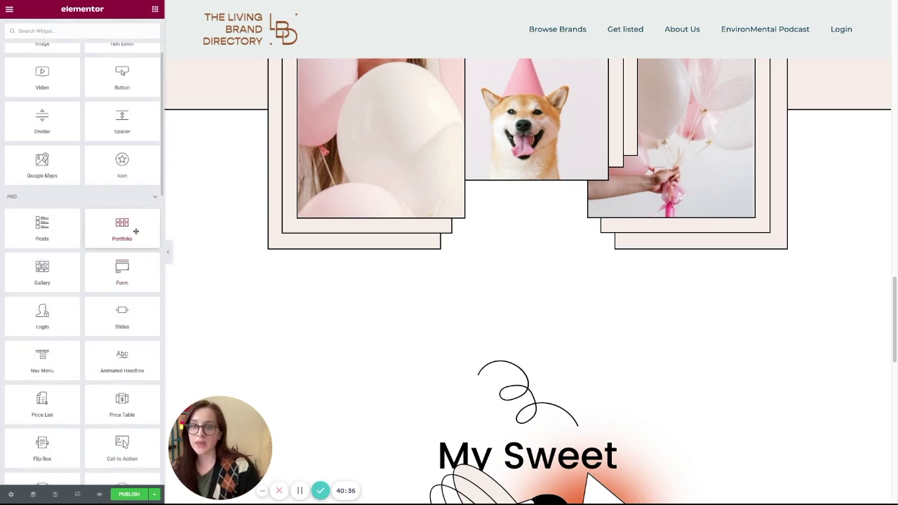
{"action": "scroll", "coordinate": [181, 257], "scroll_direction": "down", "scroll_amount": 1}
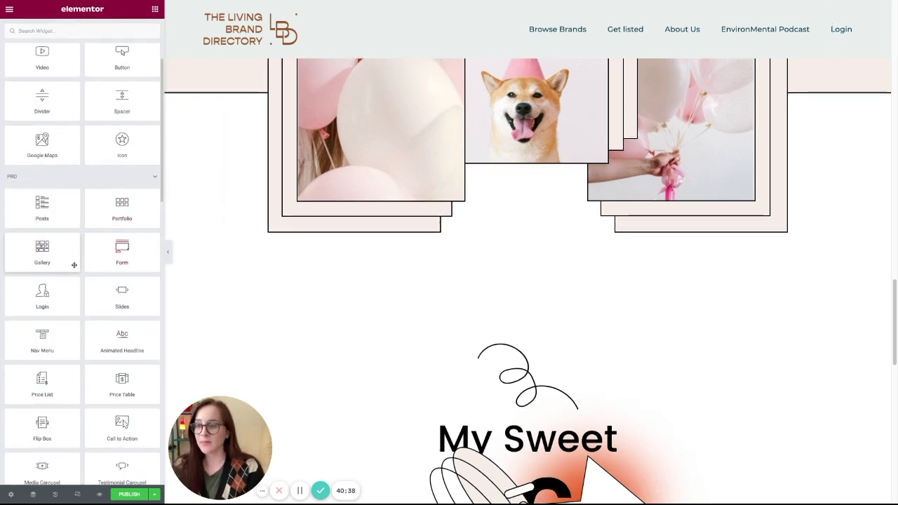
{"action": "scroll", "coordinate": [74, 258], "scroll_direction": "down", "scroll_amount": 4}
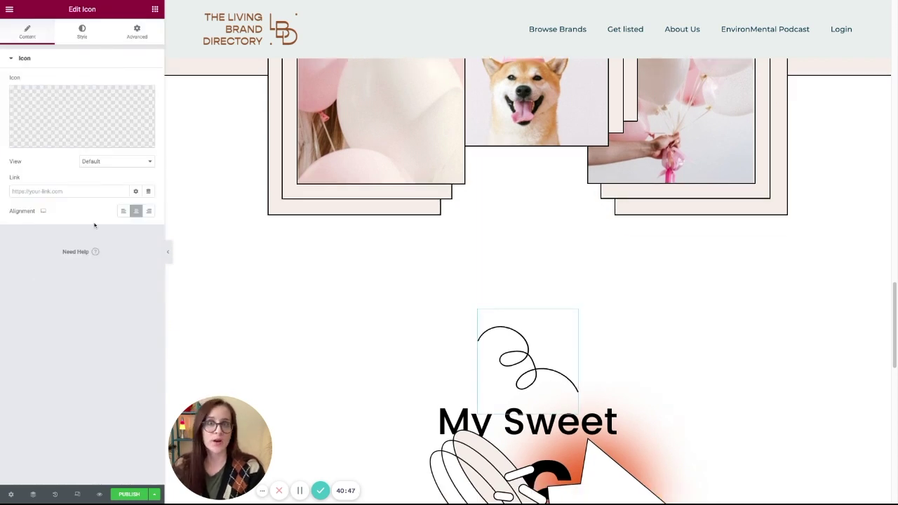
Step: Review the squiggle icon's Style and Advanced > Motion Effects settings, then switch the preview to Mobile
{"action": "left_click", "coordinate": [84, 32]}
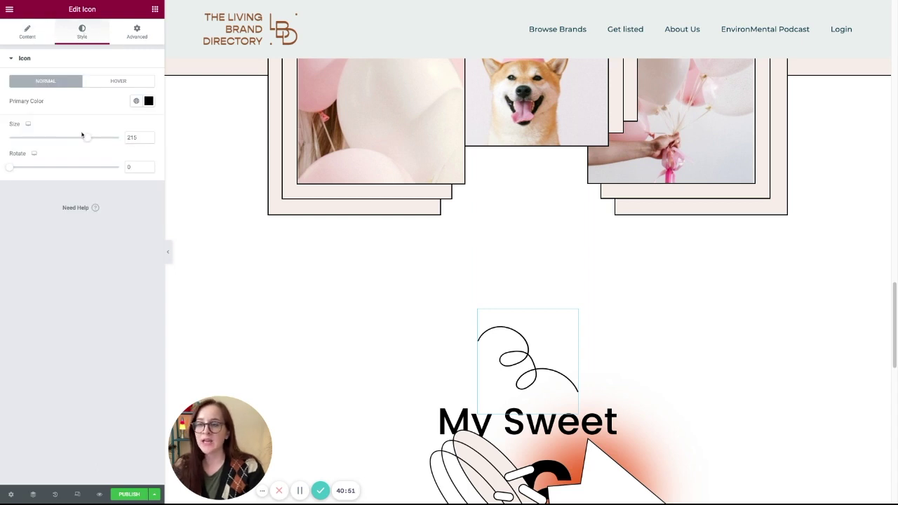
{"action": "left_click", "coordinate": [140, 33]}
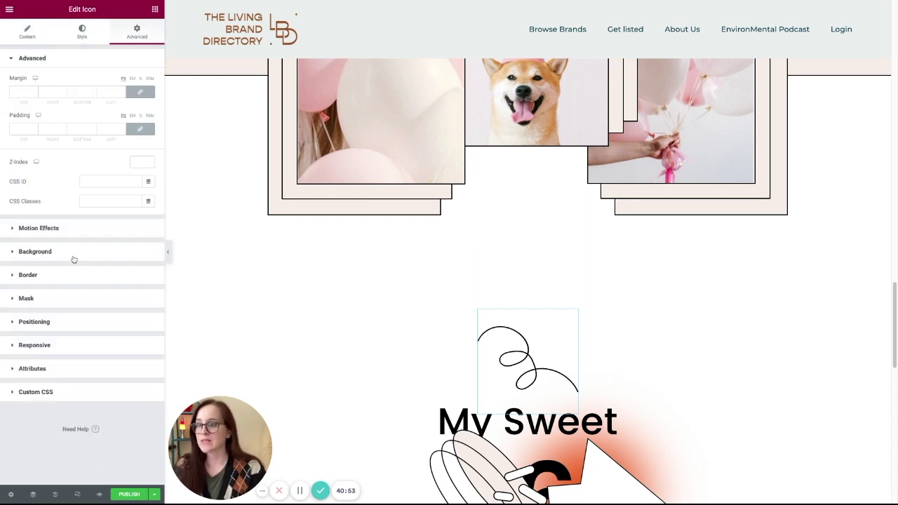
{"action": "left_click", "coordinate": [70, 231]}
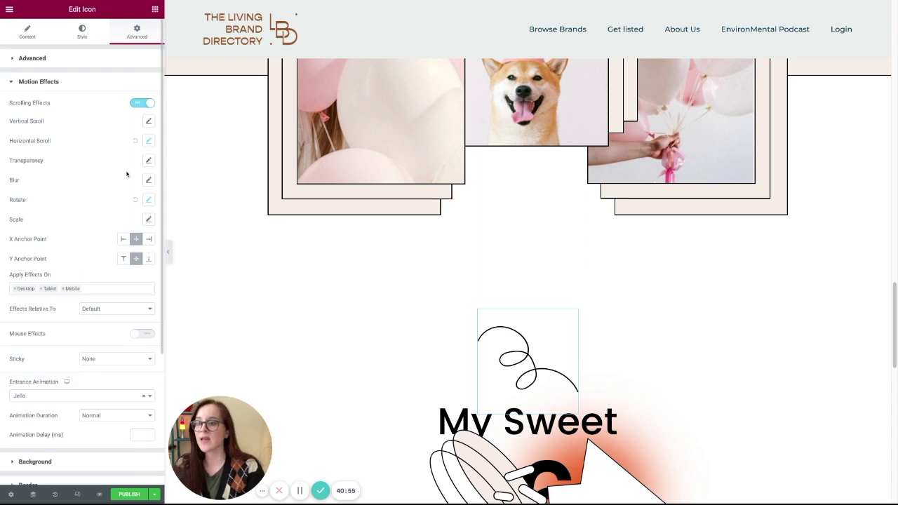
{"action": "scroll", "coordinate": [93, 267], "scroll_direction": "down", "scroll_amount": 1}
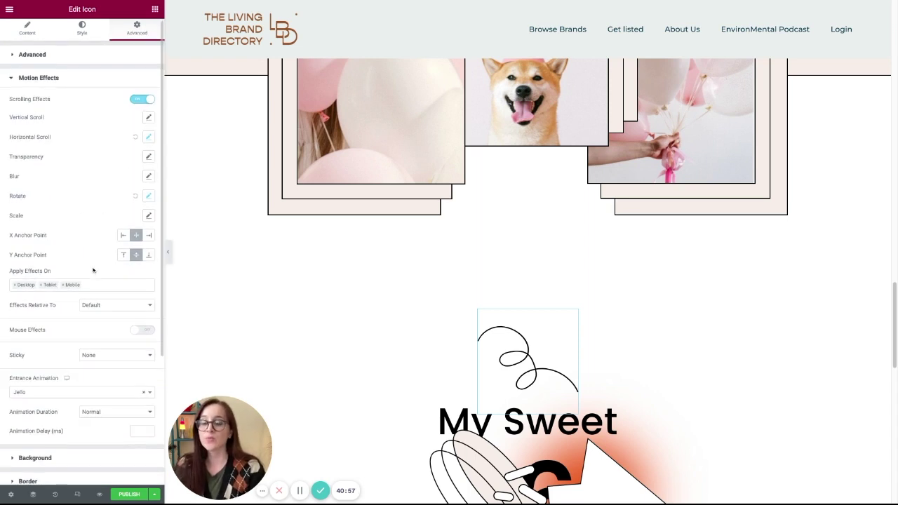
{"action": "scroll", "coordinate": [447, 290], "scroll_direction": "down", "scroll_amount": 2}
{"action": "scroll", "coordinate": [447, 289], "scroll_direction": "down", "scroll_amount": 2}
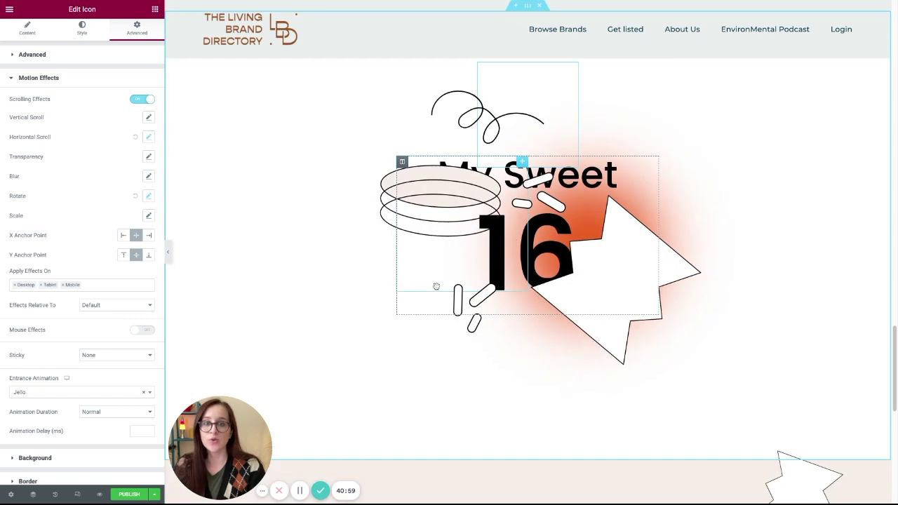
{"action": "scroll", "coordinate": [434, 290], "scroll_direction": "down", "scroll_amount": 1}
{"action": "scroll", "coordinate": [435, 290], "scroll_direction": "up", "scroll_amount": 2}
{"action": "scroll", "coordinate": [333, 284], "scroll_direction": "down", "scroll_amount": 1}
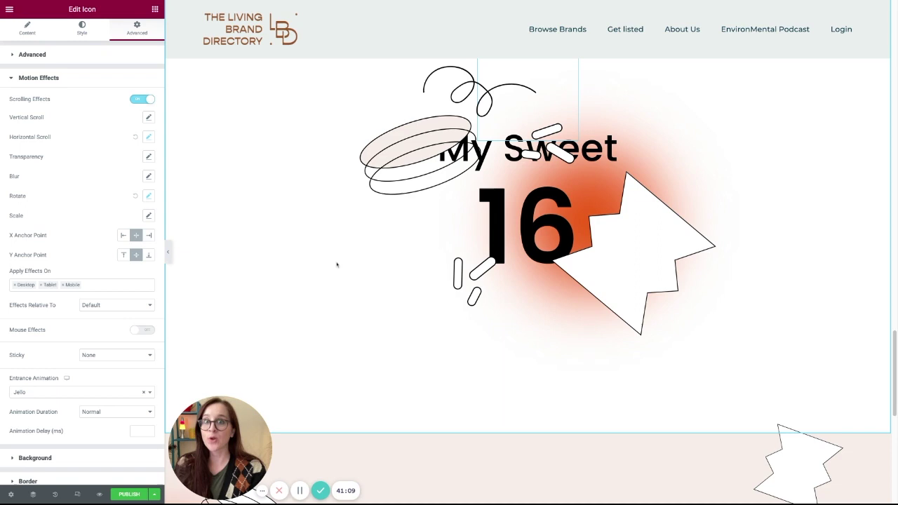
{"action": "left_click", "coordinate": [77, 495]}
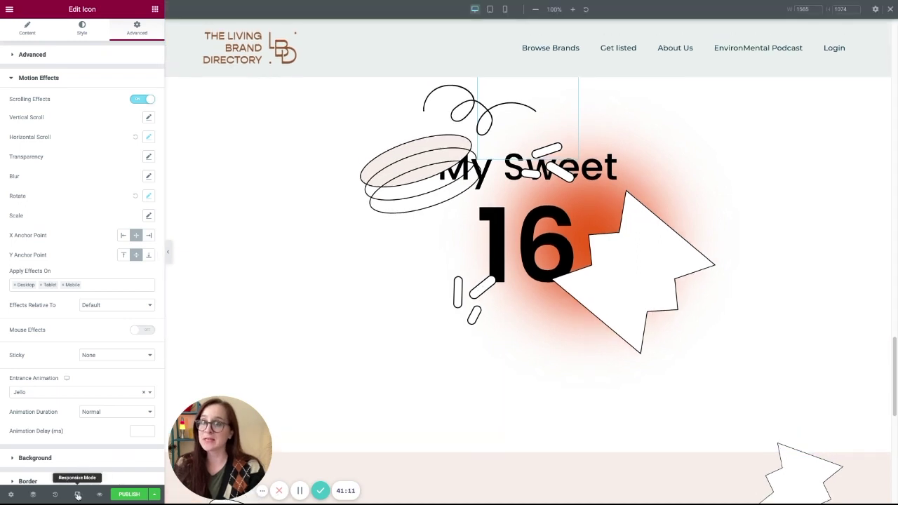
{"action": "left_click", "coordinate": [505, 10]}
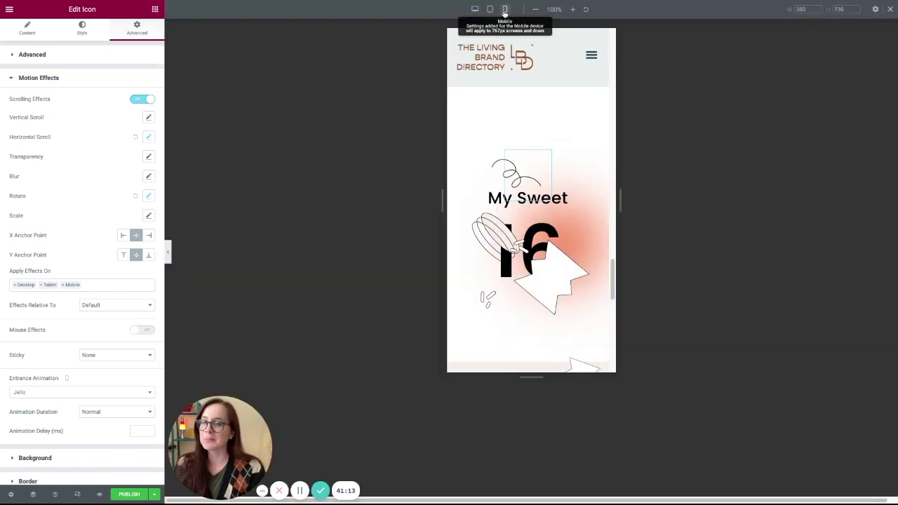